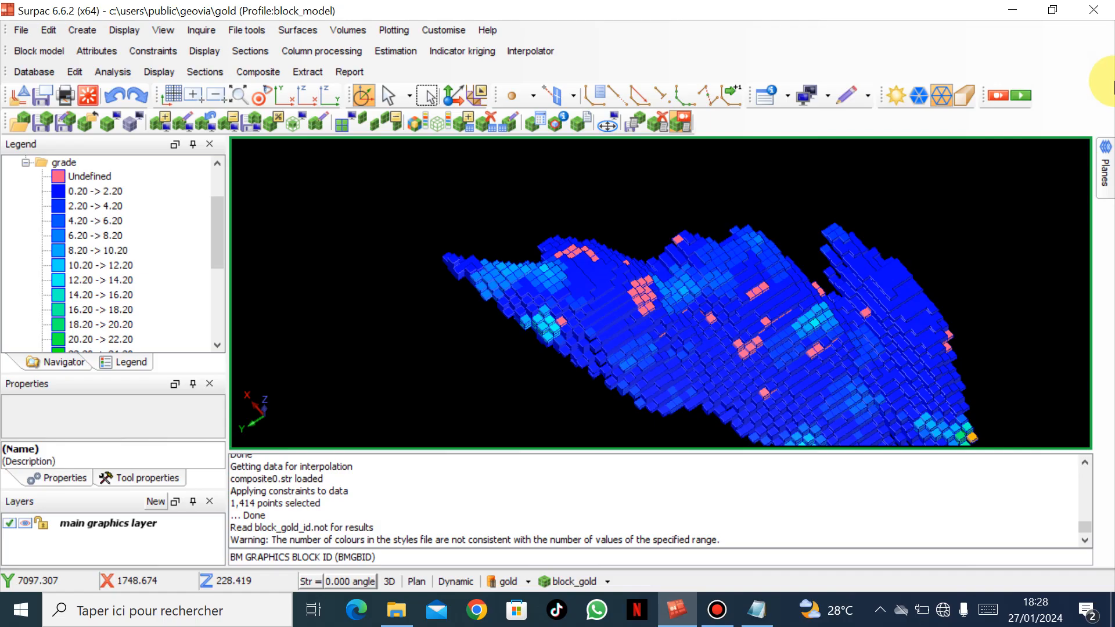
Clear the graphical constraints from the gold block model and remove its attribute colouring
{"action": "scroll", "coordinate": [782, 277], "scroll_direction": "down", "scroll_amount": 1}
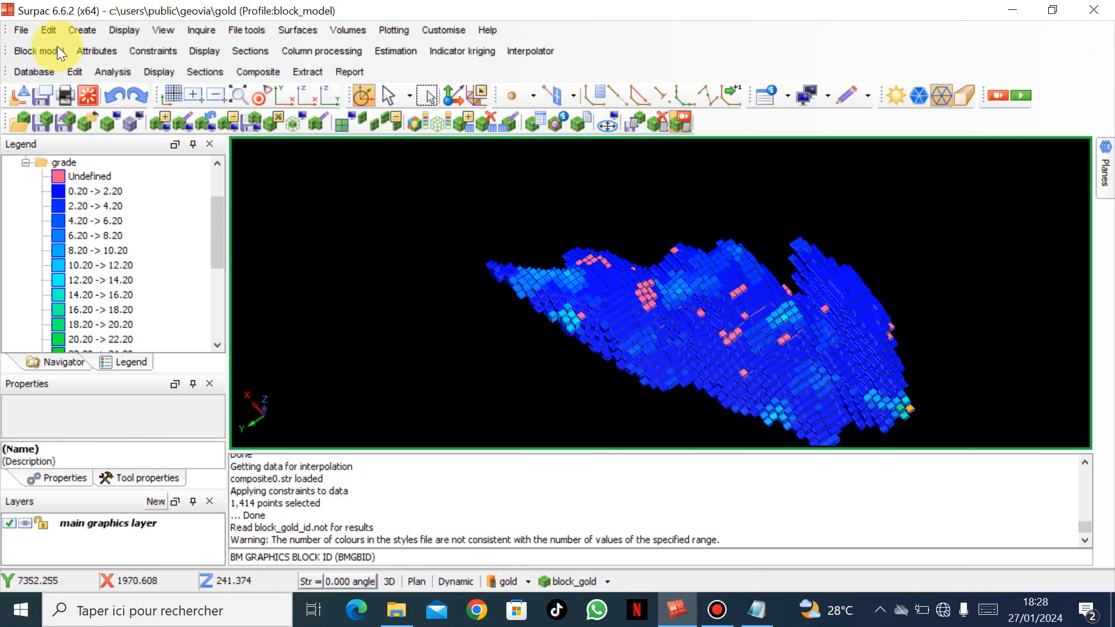
{"action": "left_click", "coordinate": [230, 121]}
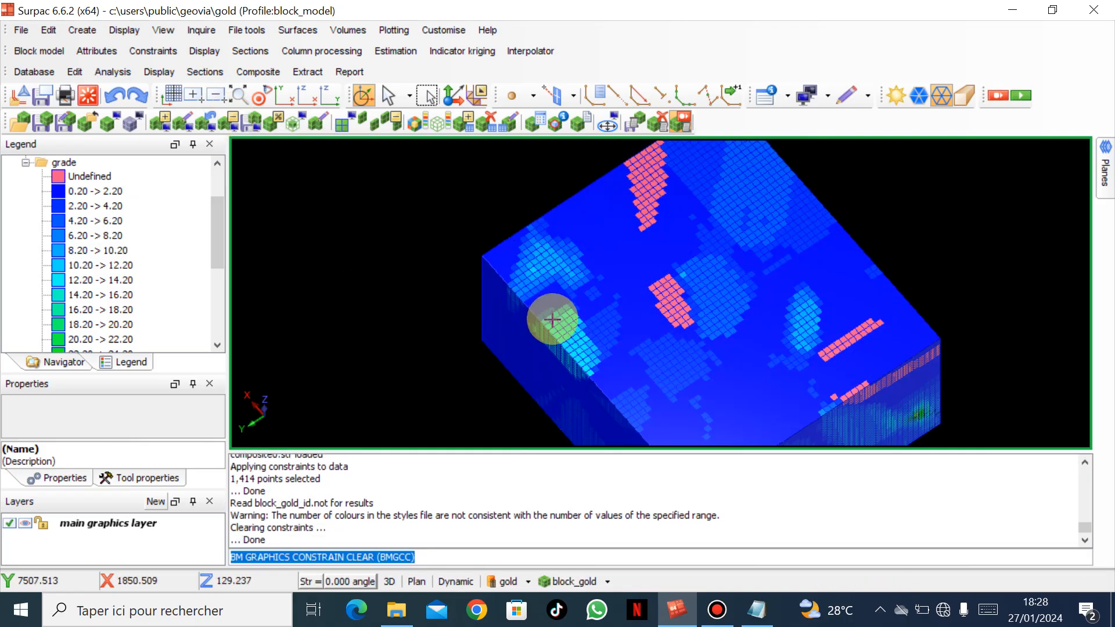
{"action": "scroll", "coordinate": [552, 320], "scroll_direction": "down", "scroll_amount": 2}
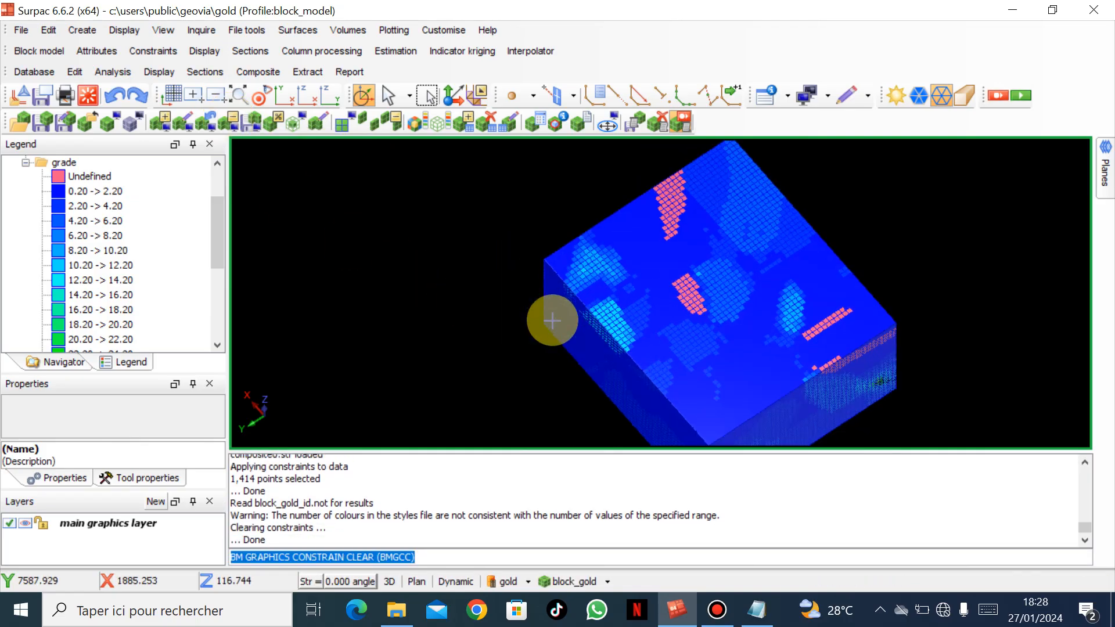
{"action": "left_click_drag", "start_coordinate": [662, 335], "coordinate": [714, 324]}
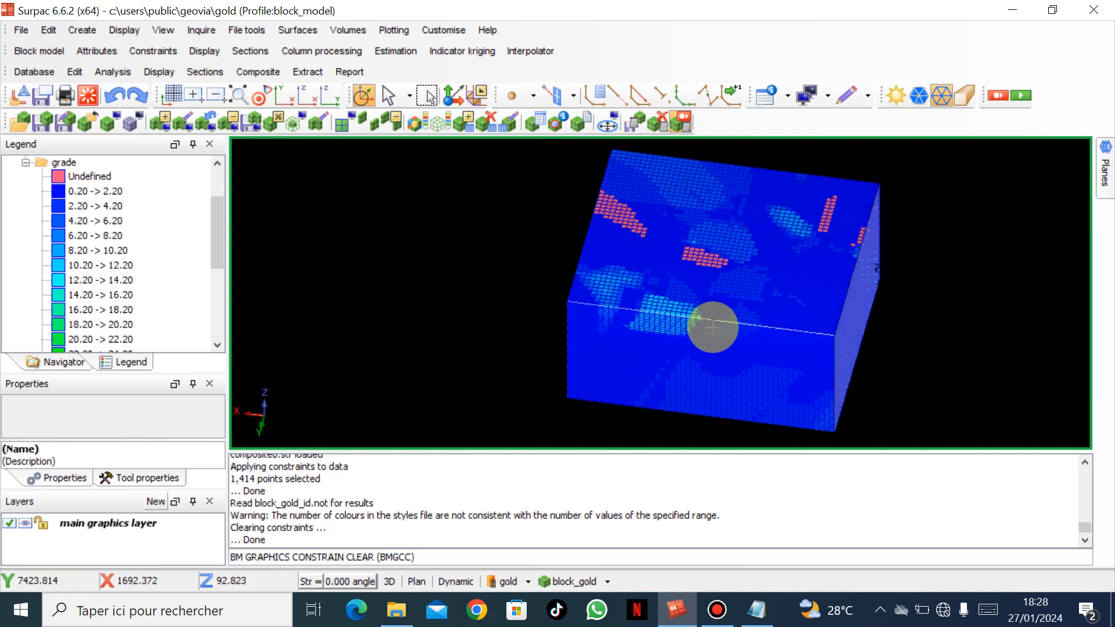
{"action": "left_click", "coordinate": [436, 124]}
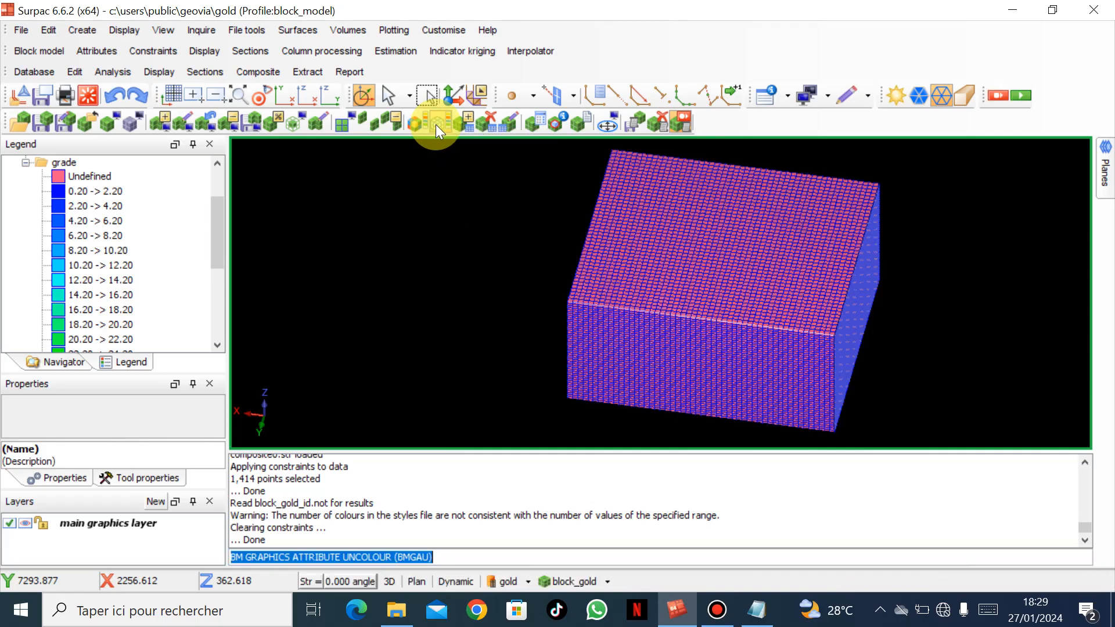
{"action": "mouse_move", "coordinate": [691, 305]}
{"action": "left_mouse_down"}
{"action": "mouse_move", "coordinate": [718, 296]}
{"action": "mouse_move", "coordinate": [751, 313]}
{"action": "mouse_move", "coordinate": [691, 302]}
{"action": "left_mouse_up"}
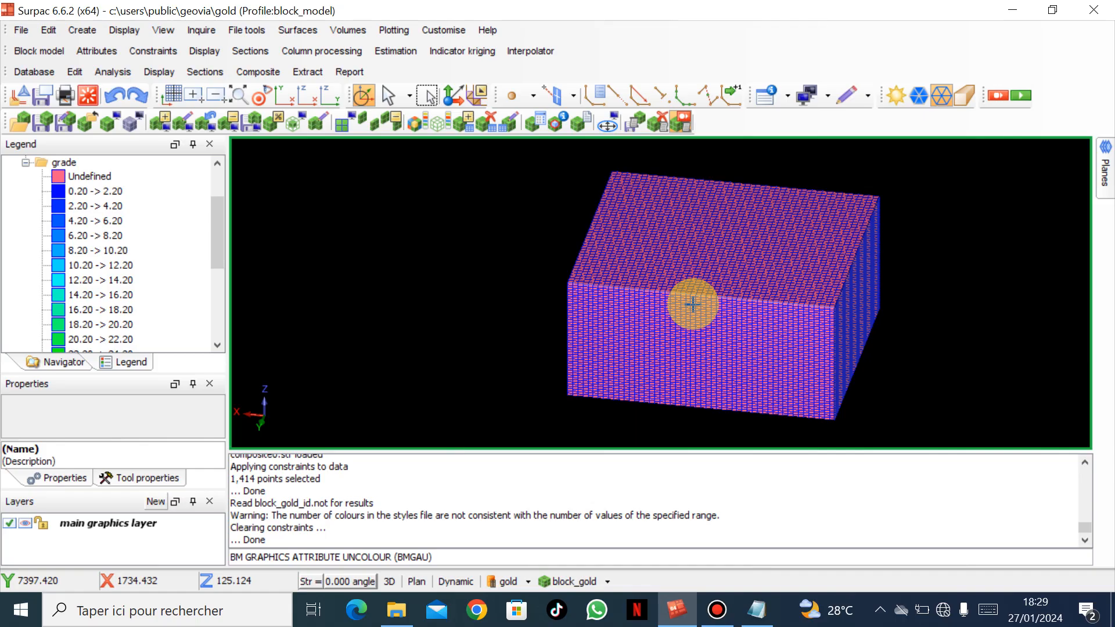
Start a new graphical constraint on the block model with constraint type BLOCK
{"action": "left_click", "coordinate": [165, 122]}
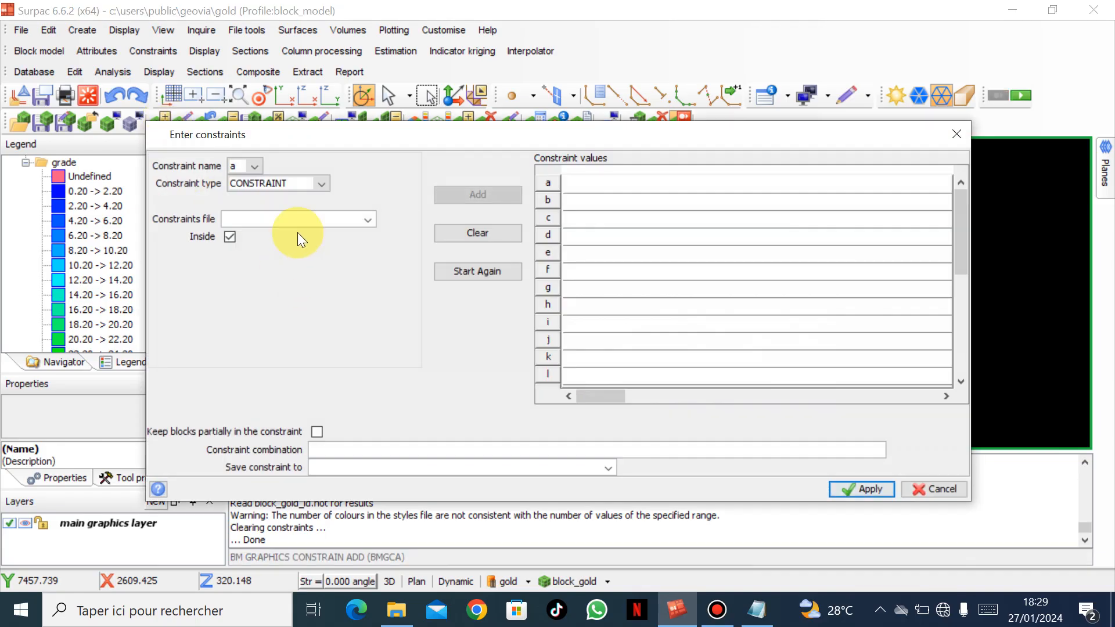
{"action": "left_click", "coordinate": [319, 185]}
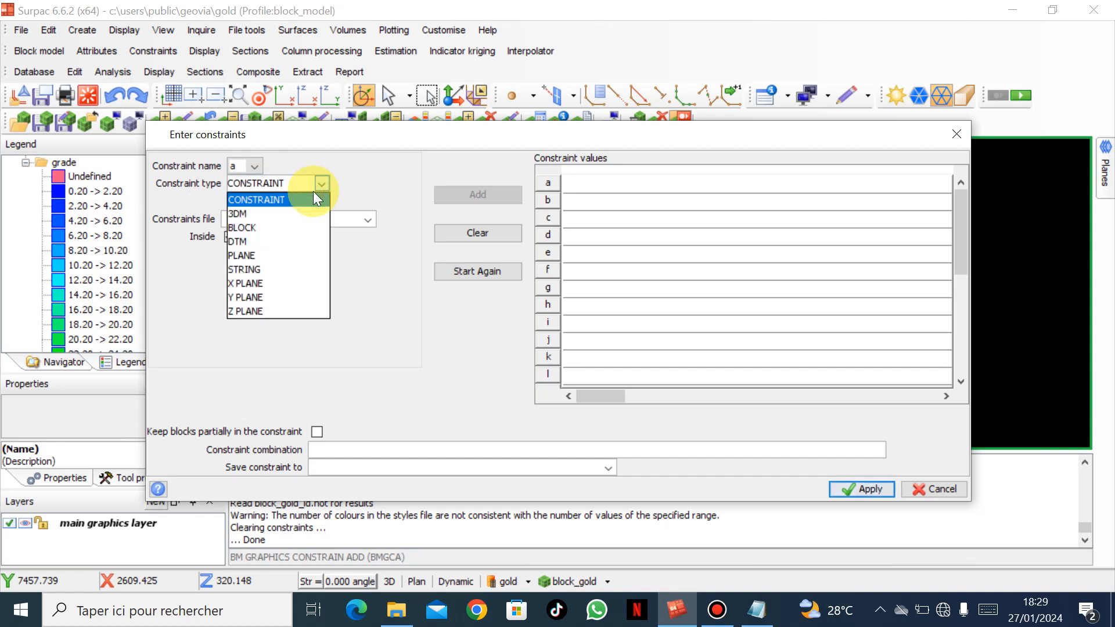
{"action": "left_click", "coordinate": [297, 222]}
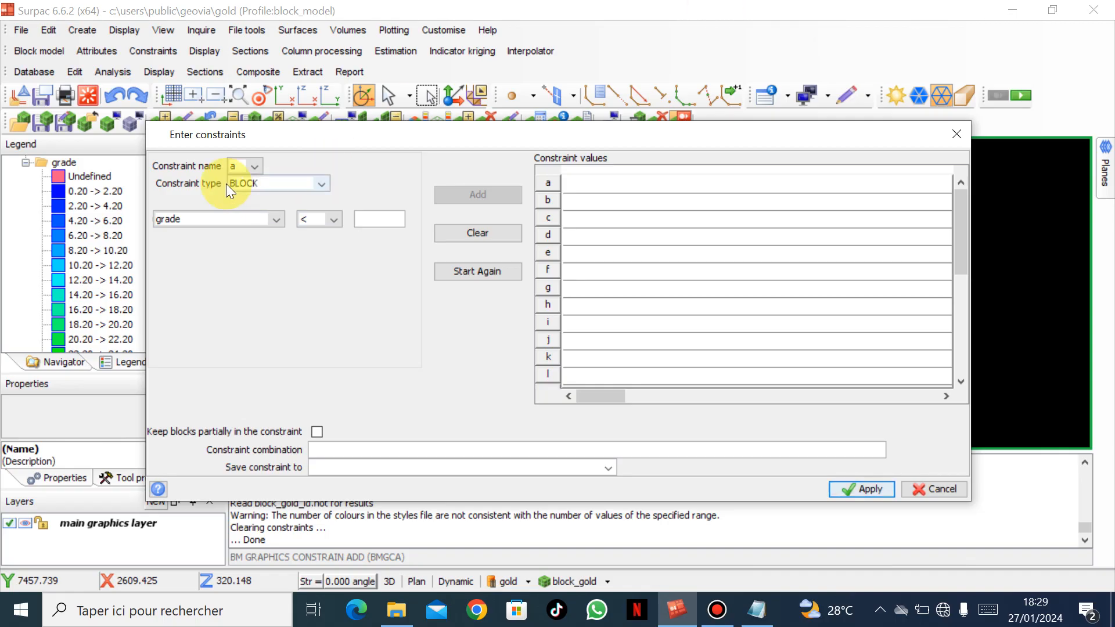
{"action": "left_click", "coordinate": [295, 184]}
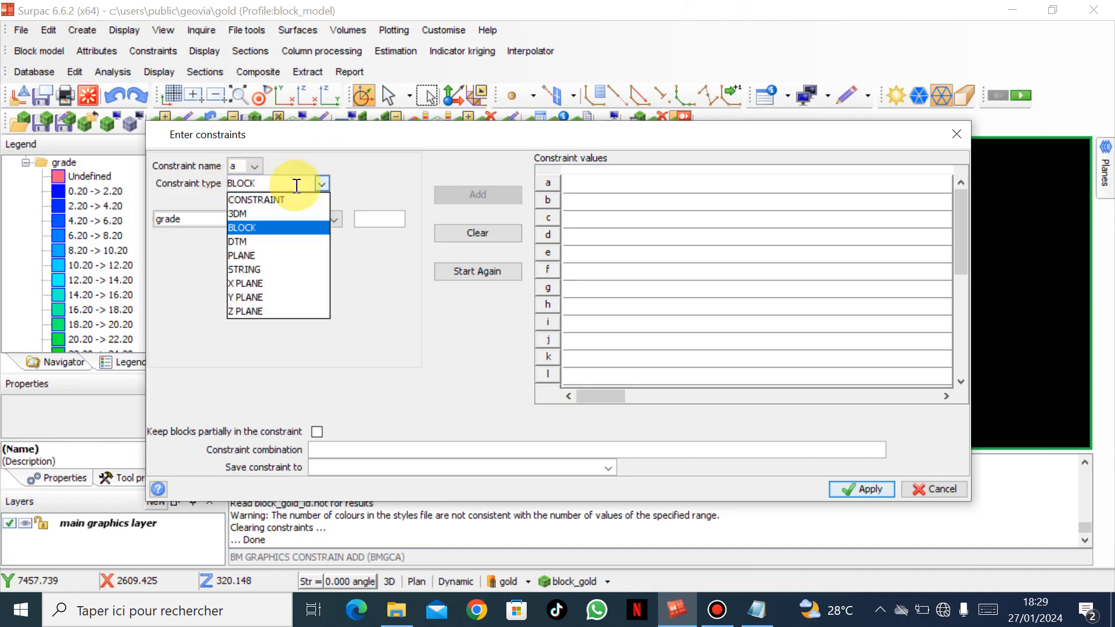
{"action": "left_click", "coordinate": [287, 227]}
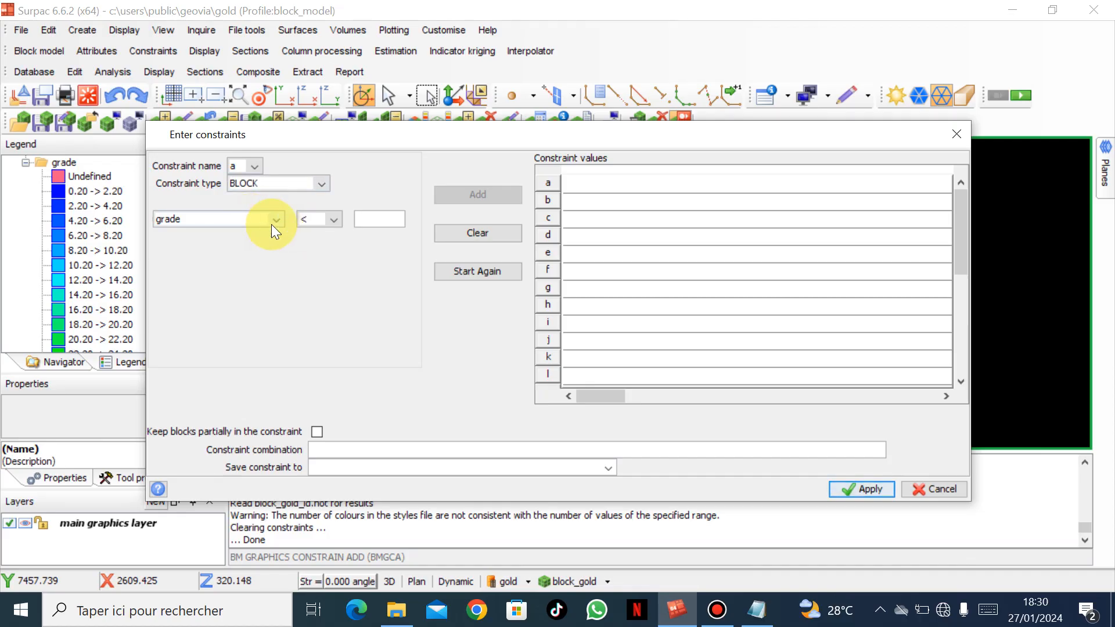
Define the constraint as grade >= 5 and add it to the constraint values
{"action": "left_click", "coordinate": [277, 223]}
{"action": "left_click", "coordinate": [254, 238]}
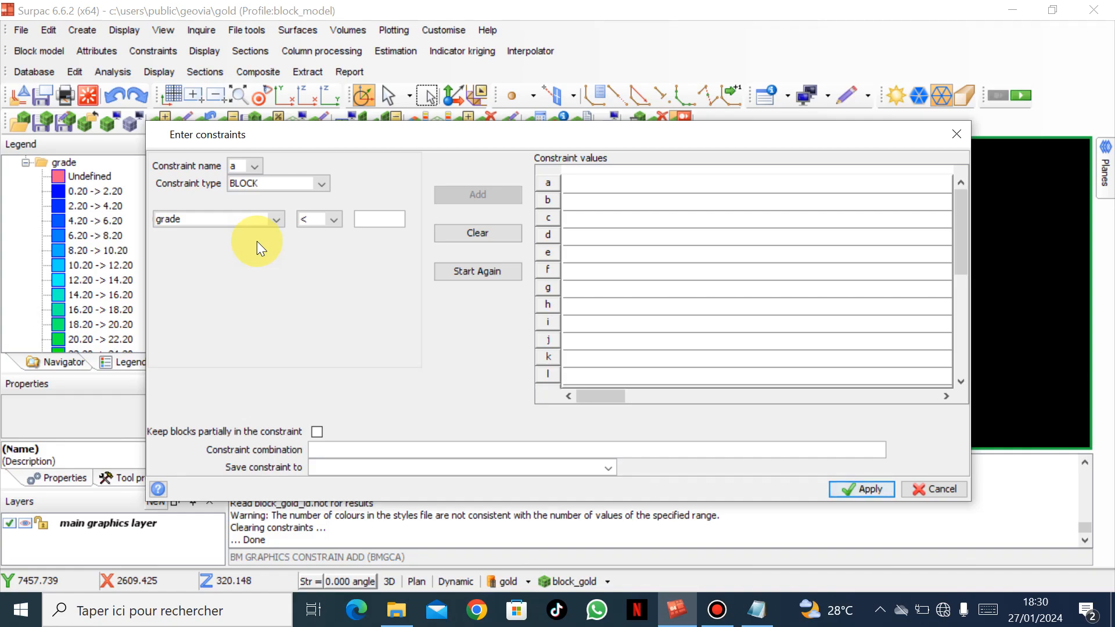
{"action": "left_click", "coordinate": [328, 220]}
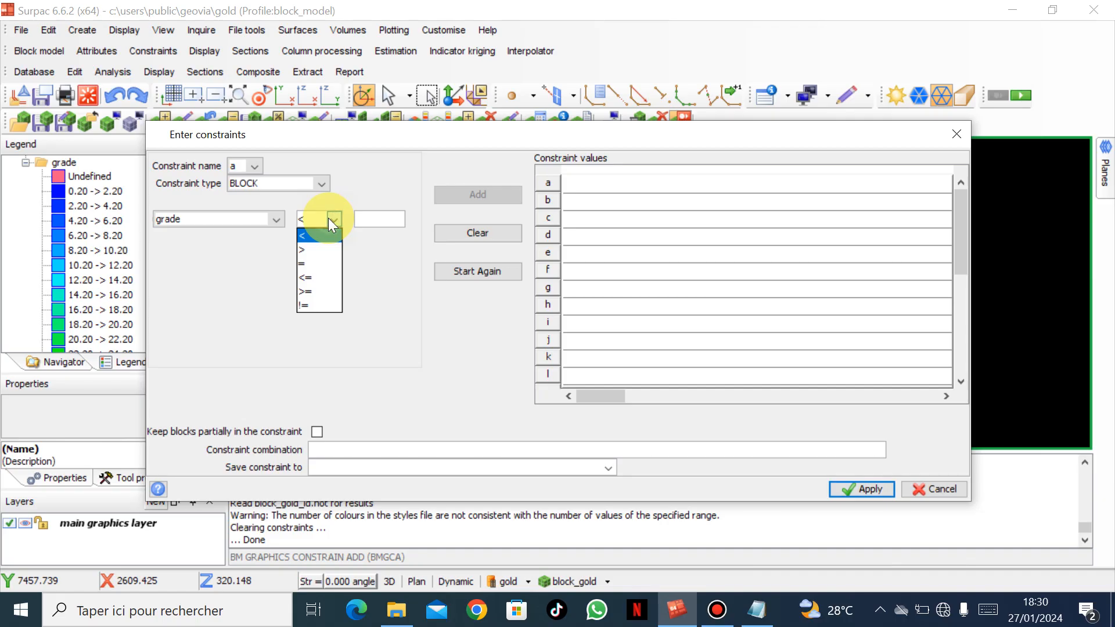
{"action": "left_click", "coordinate": [314, 292]}
{"action": "left_click", "coordinate": [365, 219]}
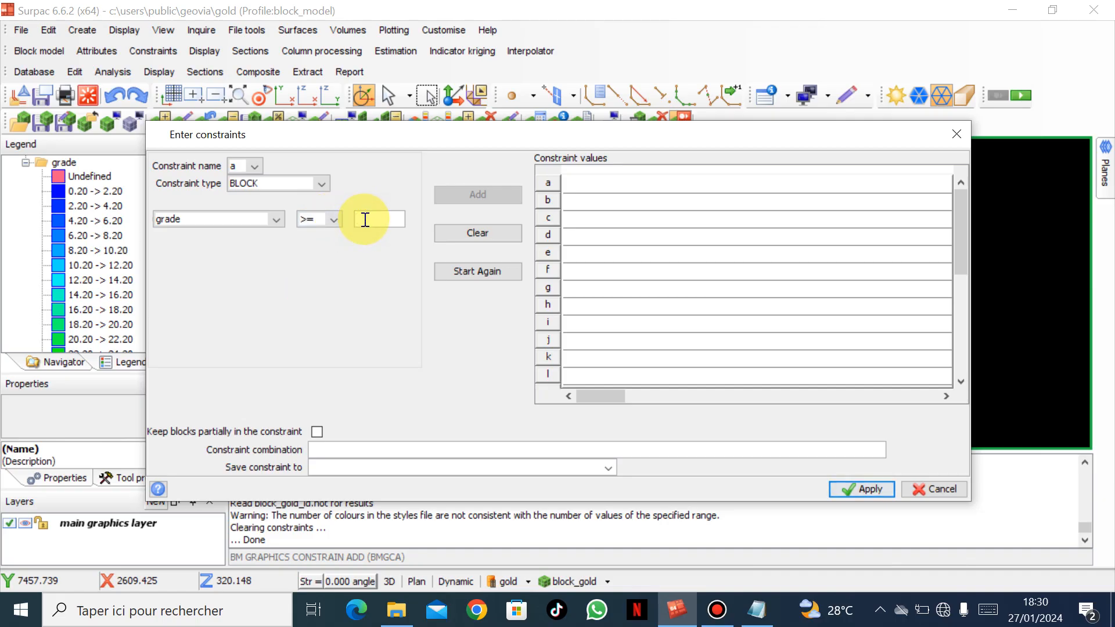
{"action": "type", "text": "5"}
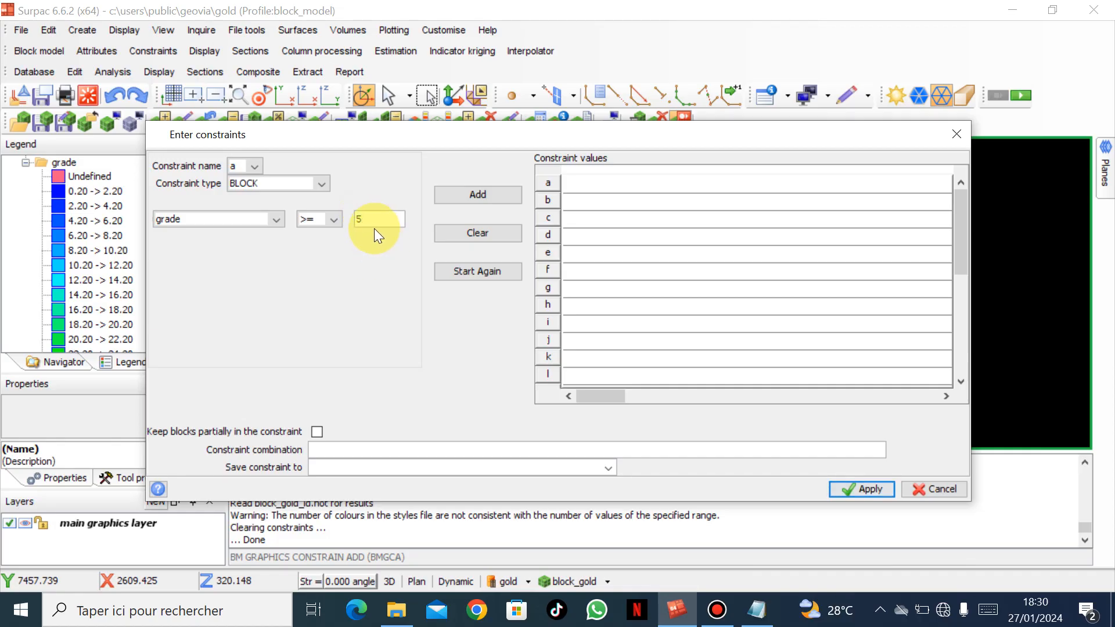
{"action": "left_click", "coordinate": [465, 195]}
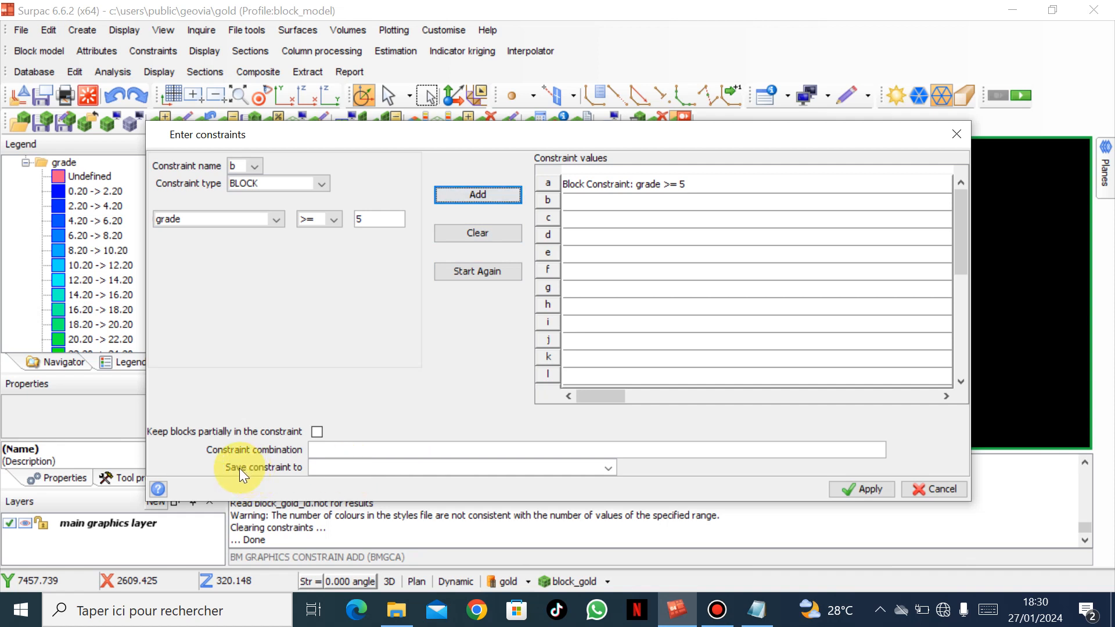
Save the constraint under the name 2 and apply it to the displayed block model
{"action": "left_click", "coordinate": [317, 466]}
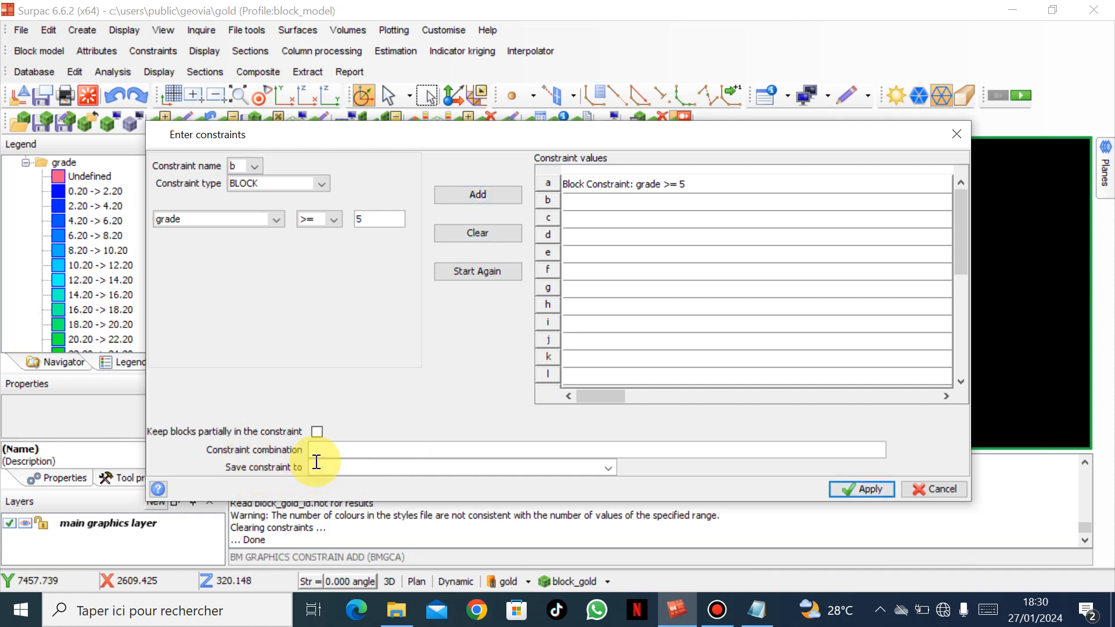
{"action": "type", "text": "2"}
{"action": "left_click", "coordinate": [855, 489]}
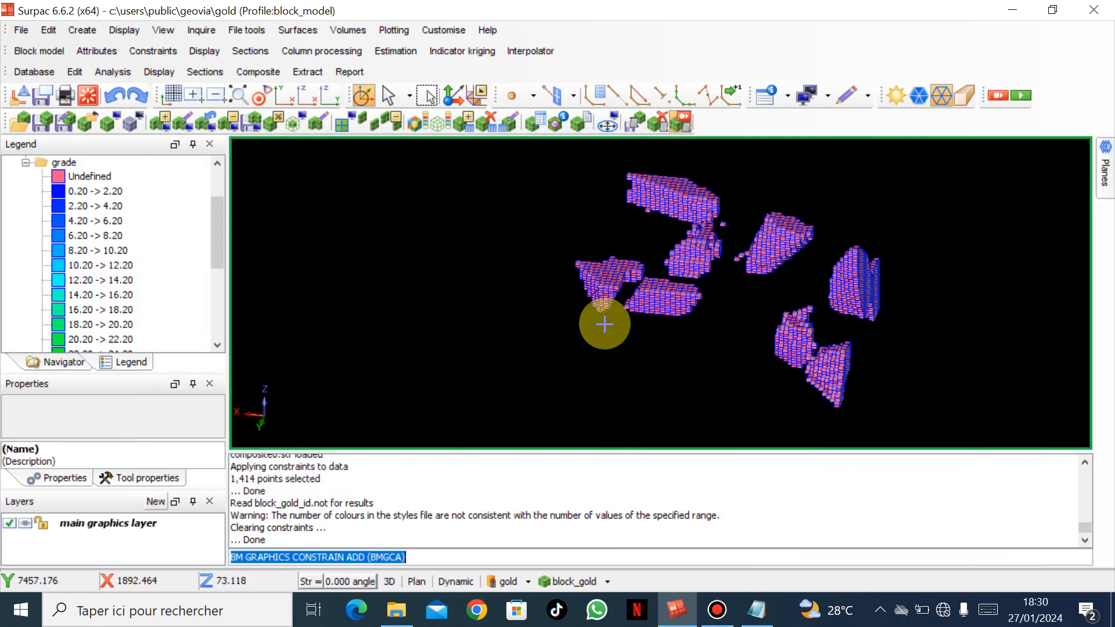
{"action": "left_click_drag", "start_coordinate": [617, 334], "coordinate": [617, 311]}
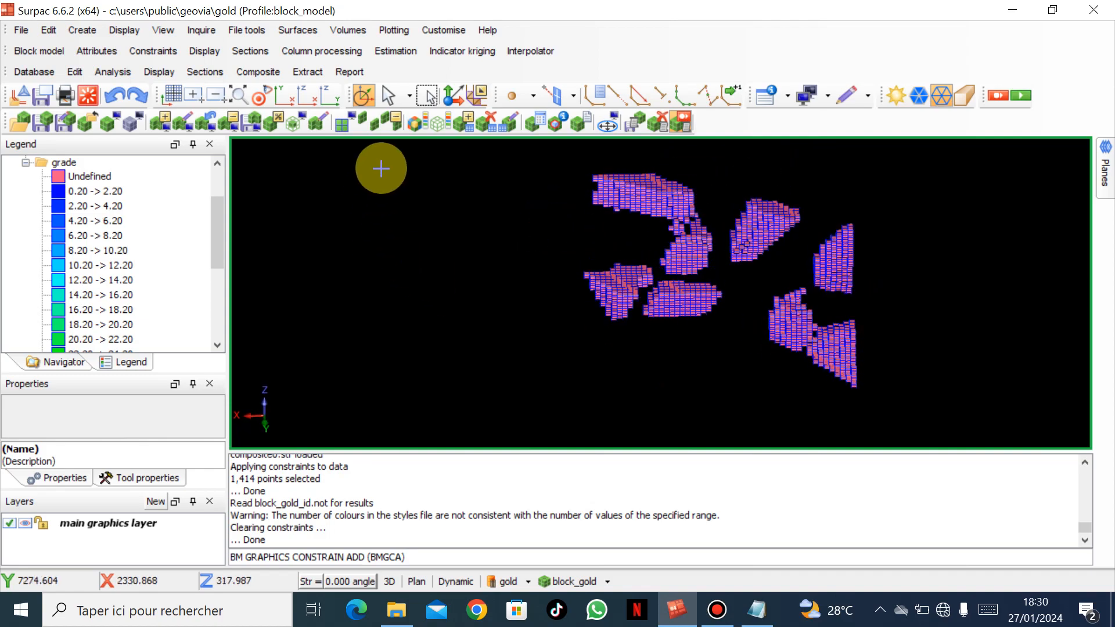
Colour the constrained blocks by grade with a blue-to-red transition and the scanned ranges 0.0,43.6,5.0
{"action": "left_click", "coordinate": [409, 121]}
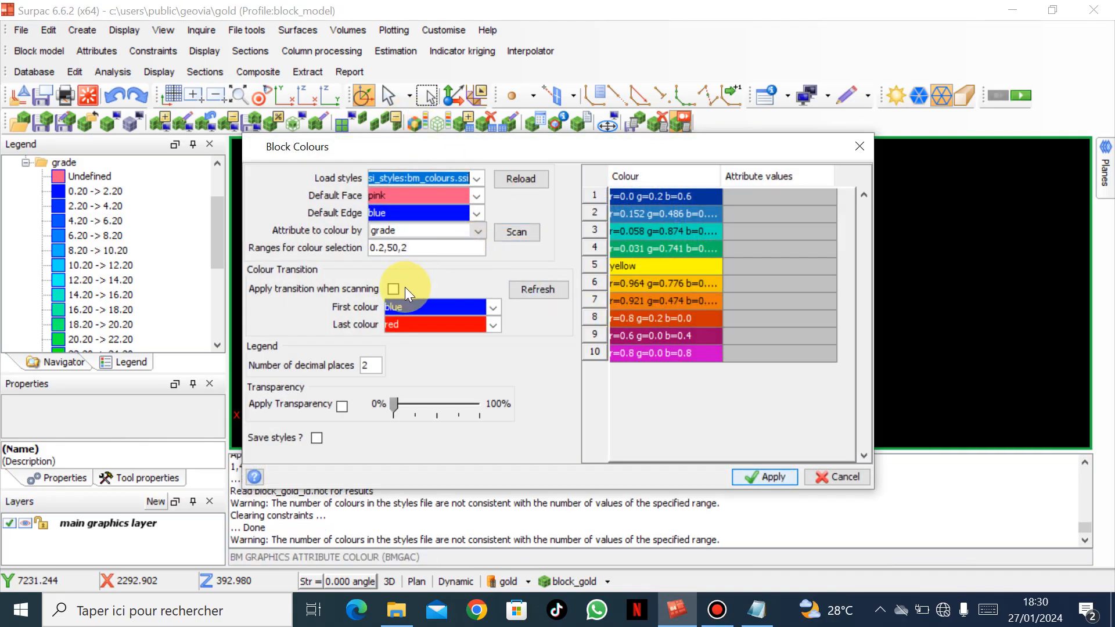
{"action": "left_click", "coordinate": [529, 289]}
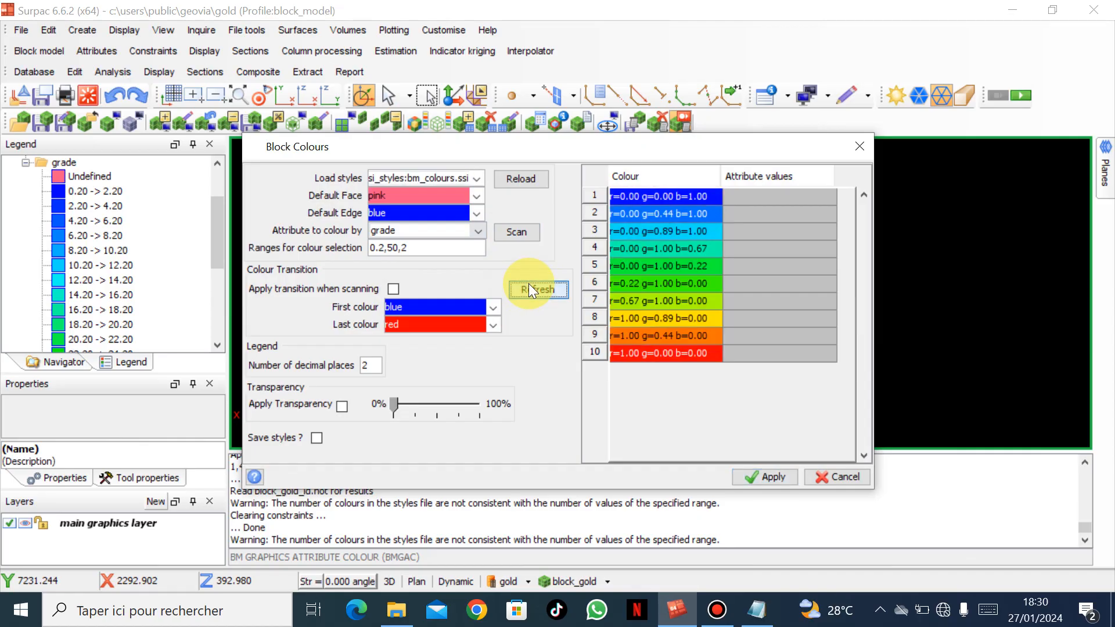
{"action": "left_click", "coordinate": [471, 232]}
{"action": "left_click", "coordinate": [452, 260]}
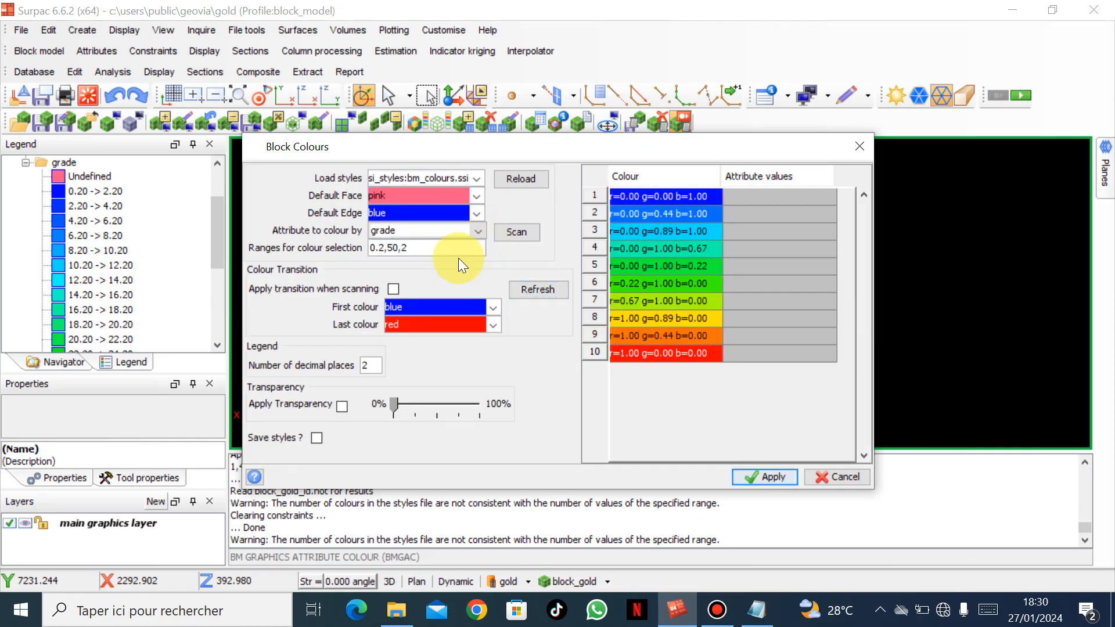
{"action": "left_click", "coordinate": [513, 232]}
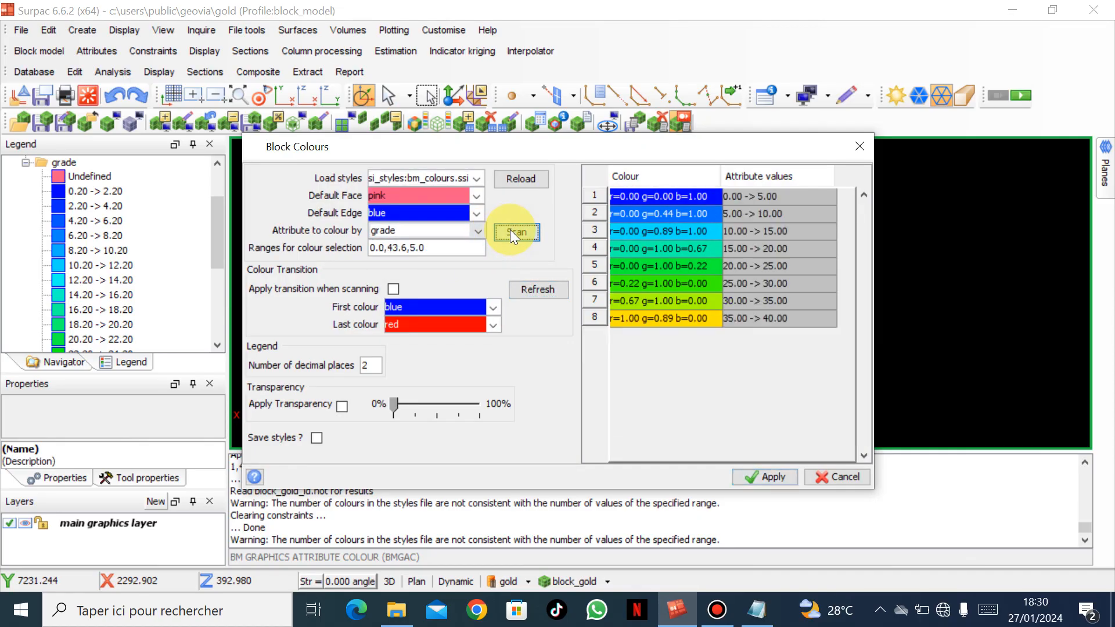
{"action": "left_click", "coordinate": [763, 475]}
{"action": "left_click_drag", "start_coordinate": [652, 299], "coordinate": [722, 292]}
{"action": "scroll", "coordinate": [719, 288], "scroll_direction": "up", "scroll_amount": 2}
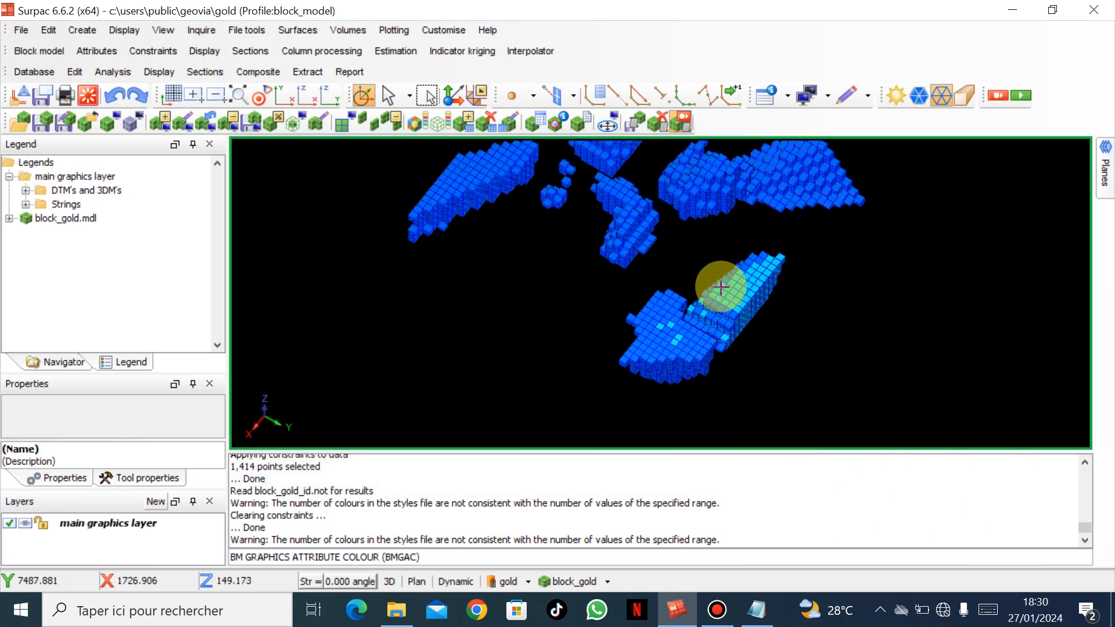
Inspect the grade attribute of four individual blocks in different high-grade zones to check them against the constraint
{"action": "left_click", "coordinate": [556, 127]}
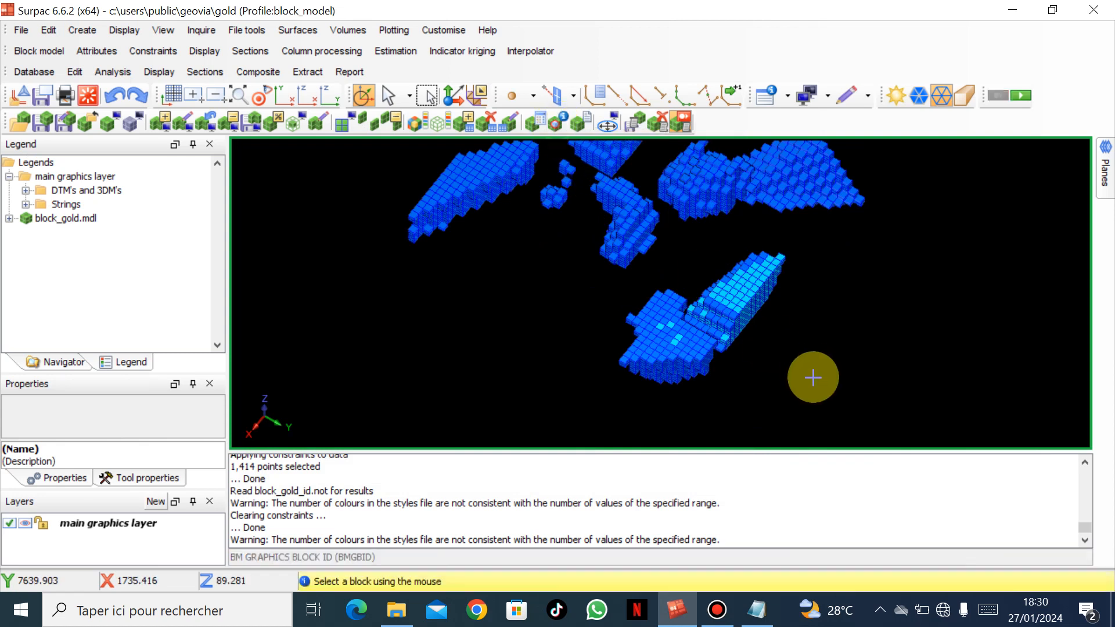
{"action": "left_click", "coordinate": [721, 329]}
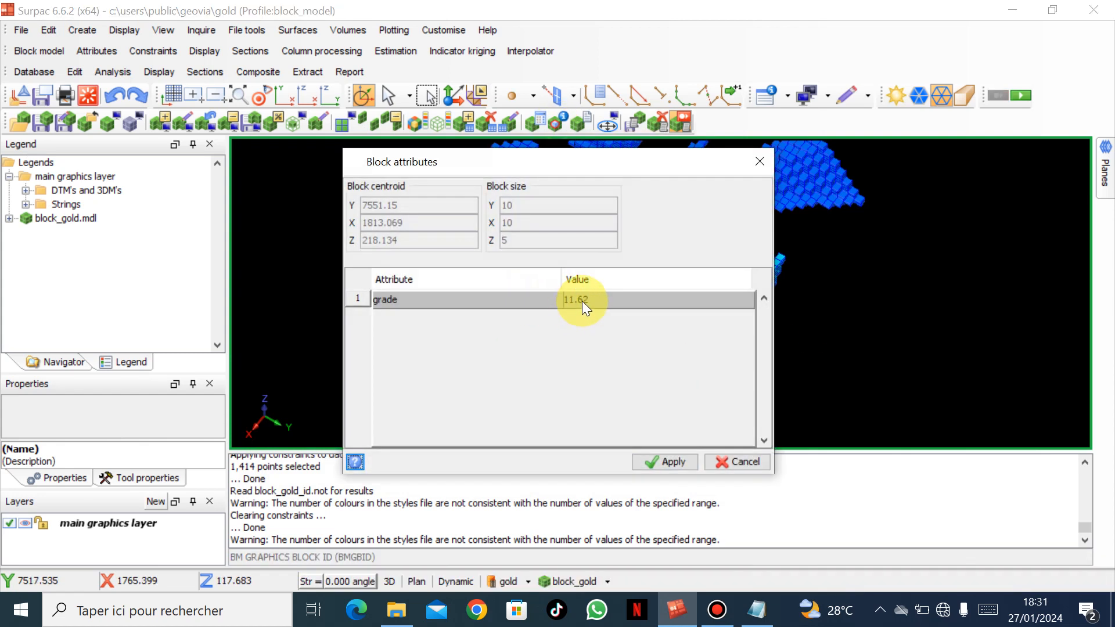
{"action": "left_click", "coordinate": [660, 460]}
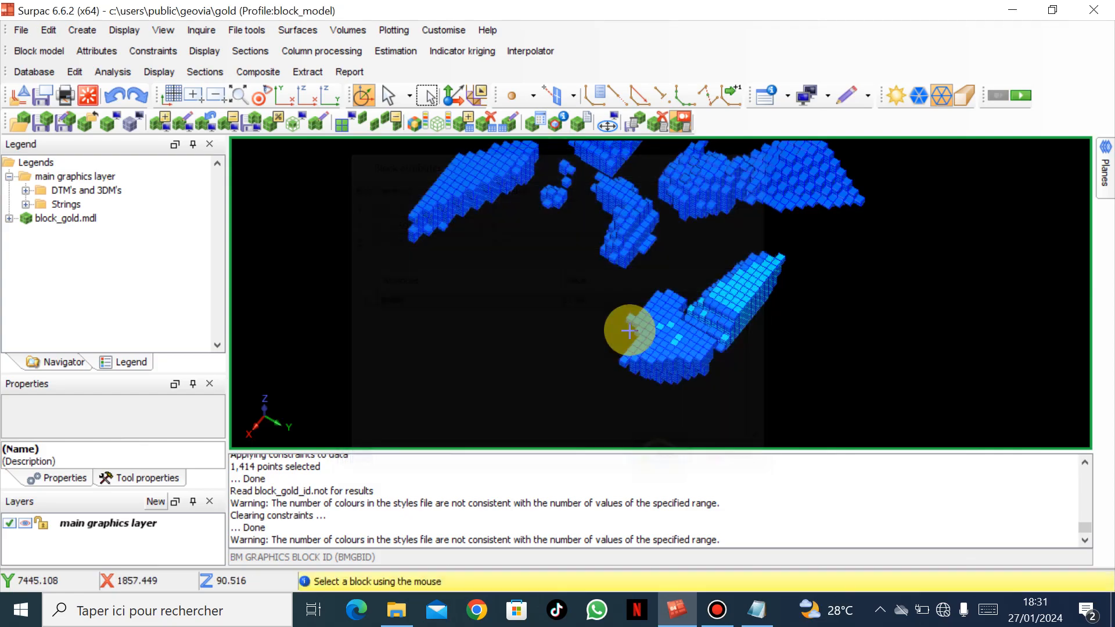
{"action": "left_click", "coordinate": [630, 319]}
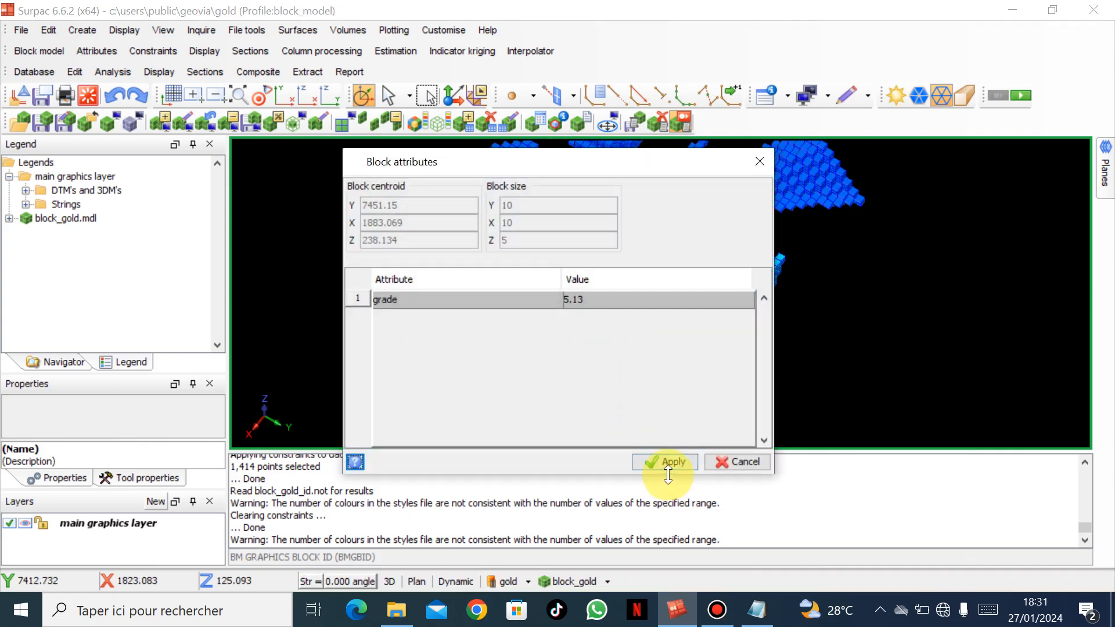
{"action": "left_click", "coordinate": [665, 462]}
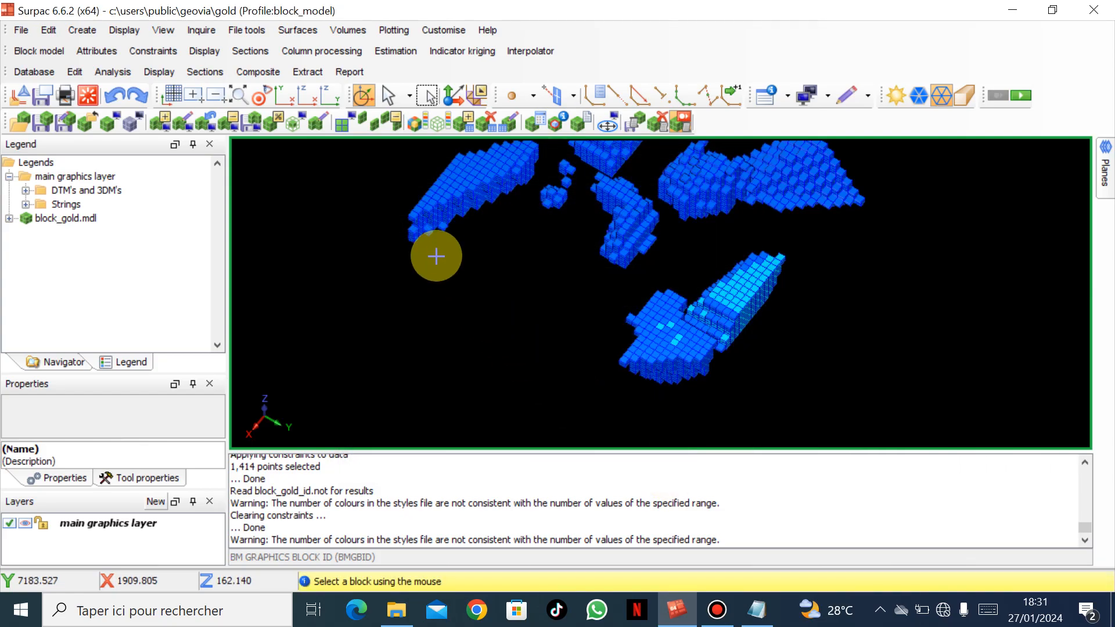
{"action": "left_click", "coordinate": [445, 217]}
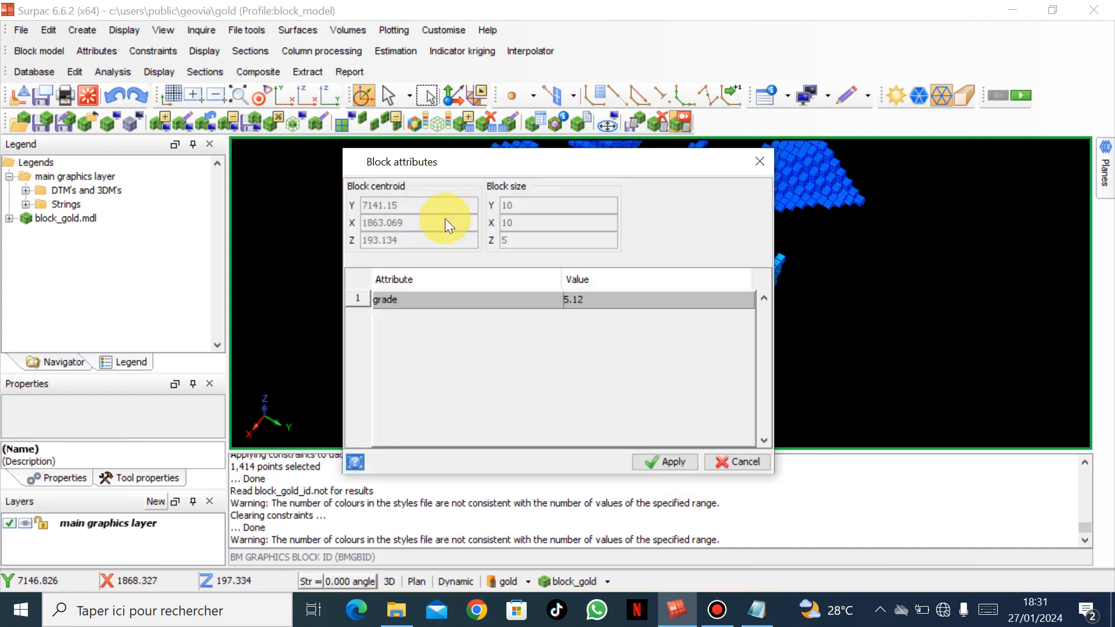
{"action": "left_click", "coordinate": [665, 459]}
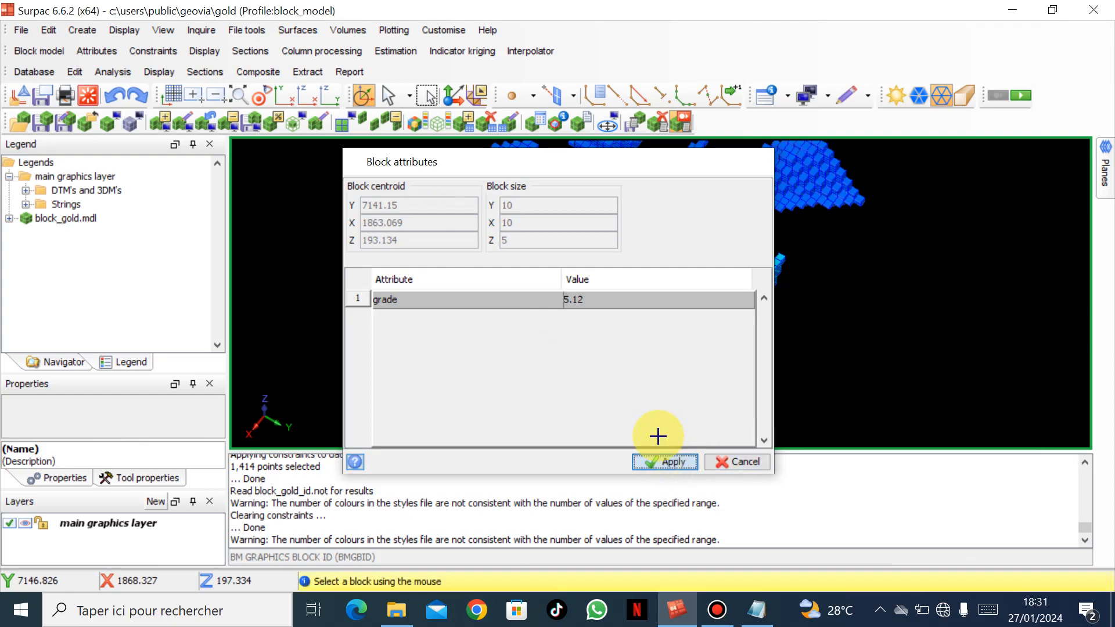
{"action": "left_click", "coordinate": [617, 240]}
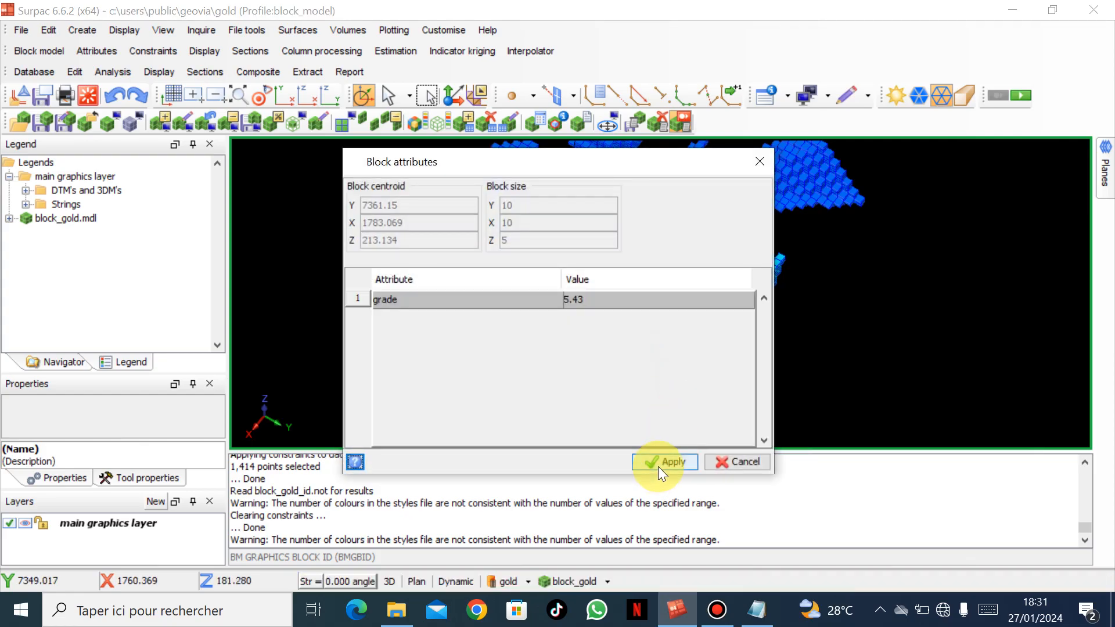
{"action": "left_click", "coordinate": [661, 462]}
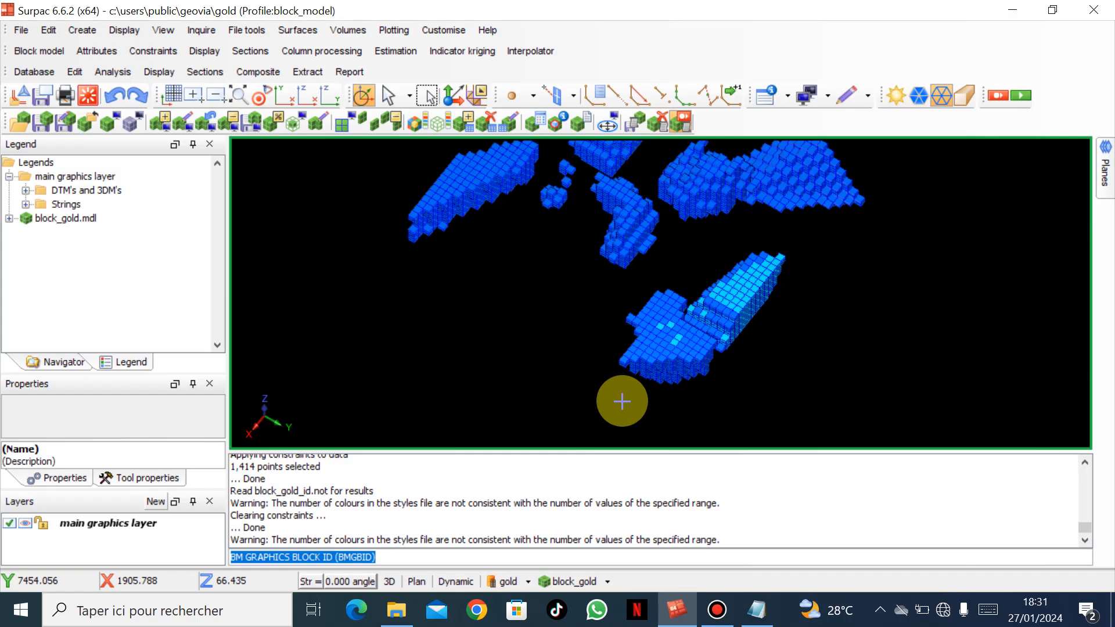
Clear the grade constraint so the full block model is displayed
{"action": "scroll", "coordinate": [555, 227], "scroll_direction": "down", "scroll_amount": 1}
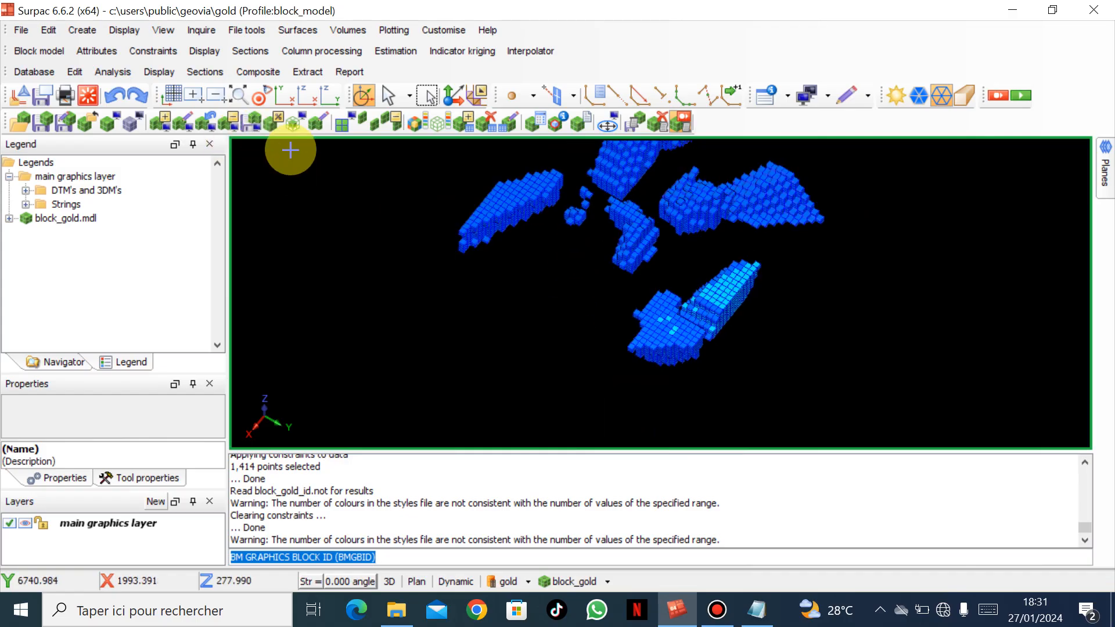
{"action": "left_click", "coordinate": [229, 123]}
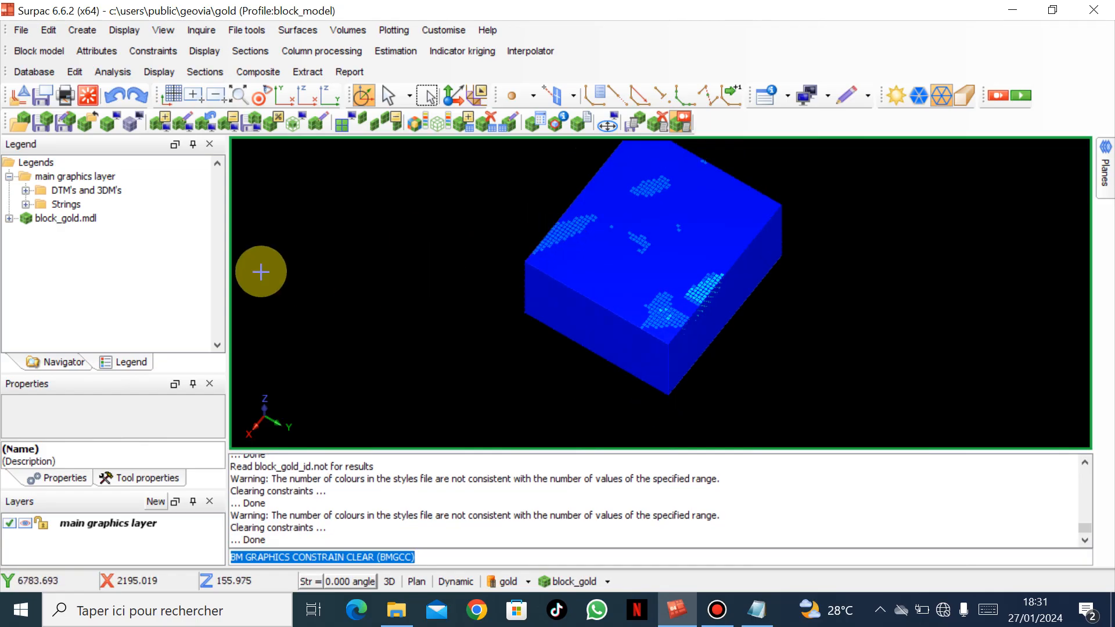
Add a character attribute named class_grade to the block model
{"action": "left_click", "coordinate": [96, 52]}
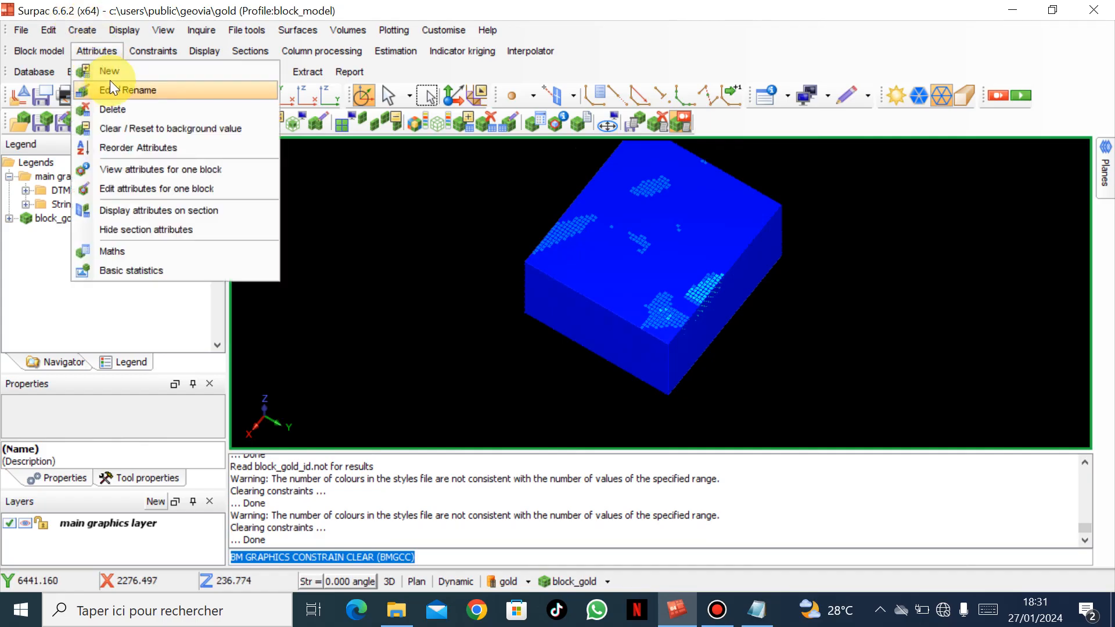
{"action": "left_click", "coordinate": [113, 71]}
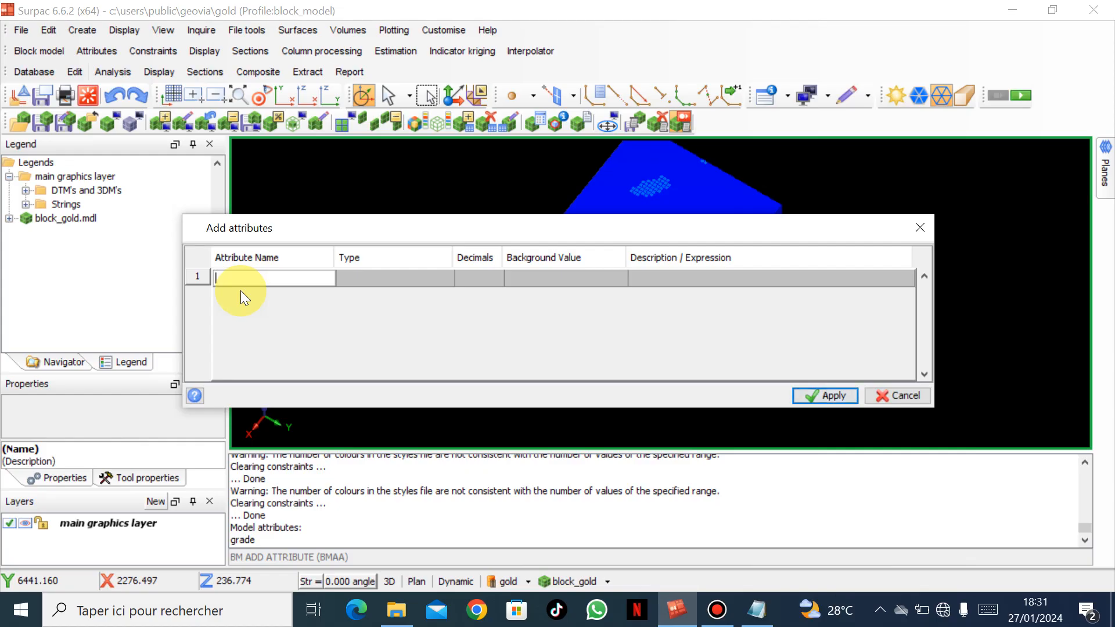
{"action": "type", "text": "cl"}
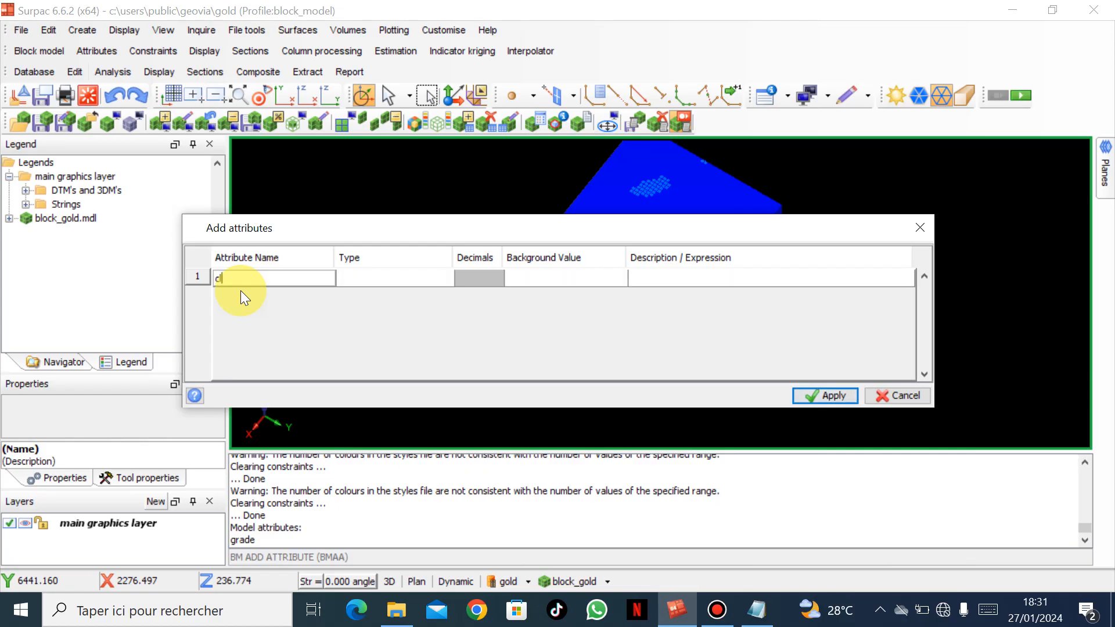
{"action": "type", "text": "ass"}
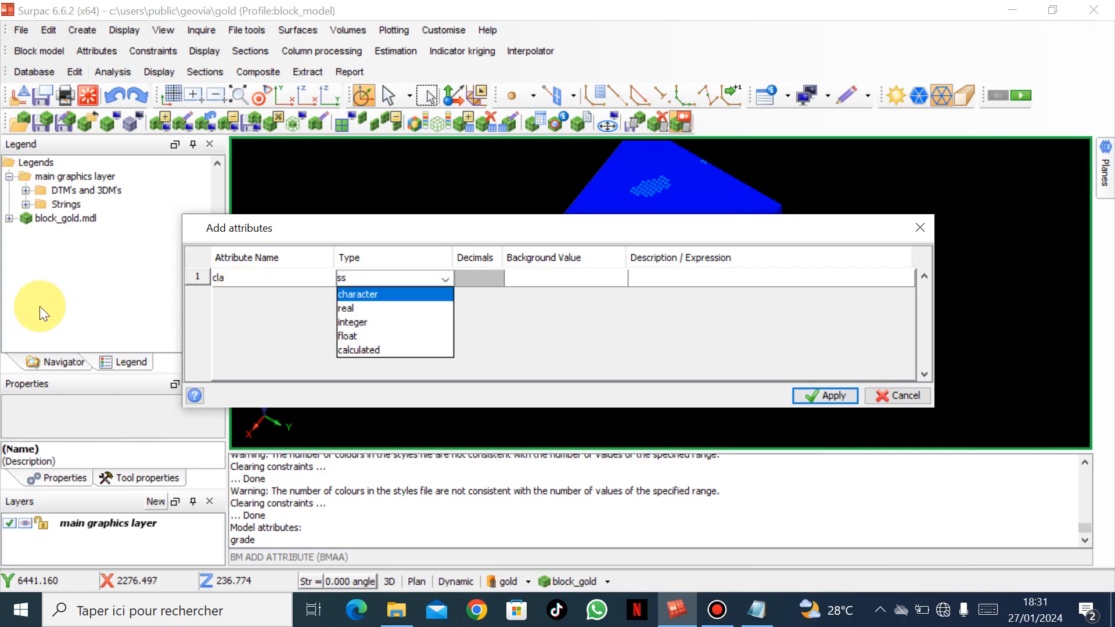
{"action": "left_click", "coordinate": [260, 273]}
{"action": "left_click", "coordinate": [260, 273]}
{"action": "type", "text": "class"}
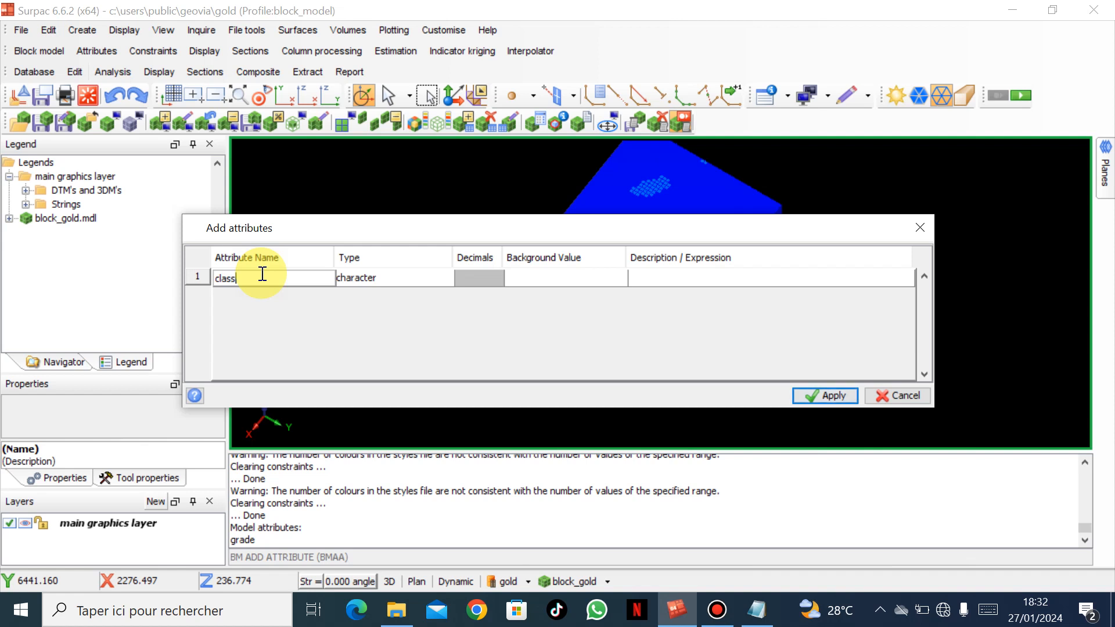
{"action": "type", "text": "_grade"}
{"action": "left_click", "coordinate": [432, 278]}
{"action": "left_click", "coordinate": [428, 303]}
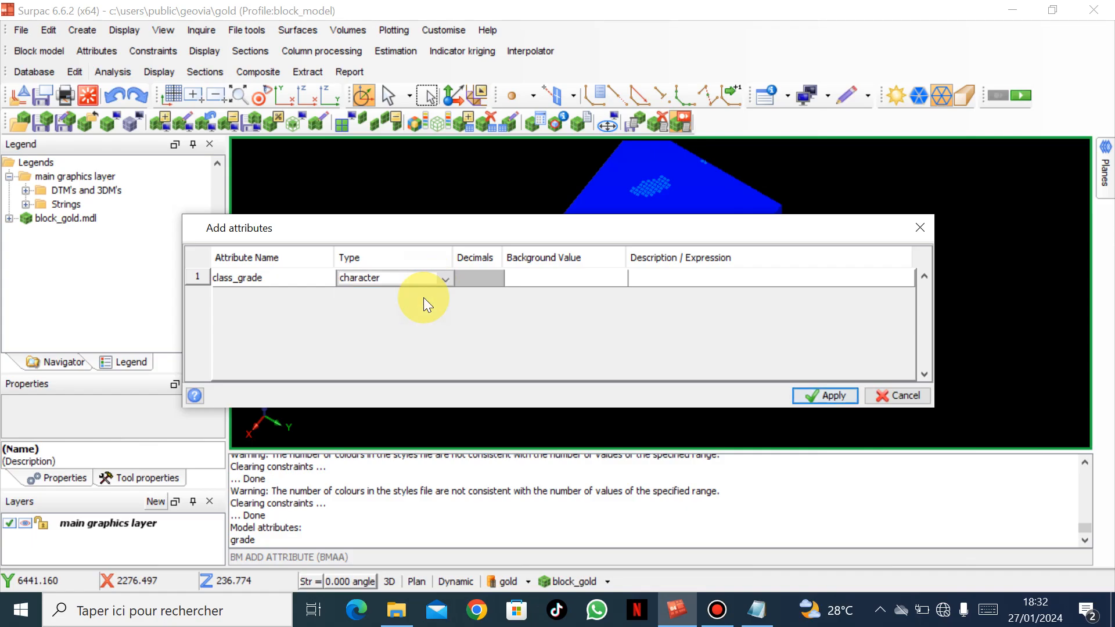
{"action": "left_click", "coordinate": [807, 395]}
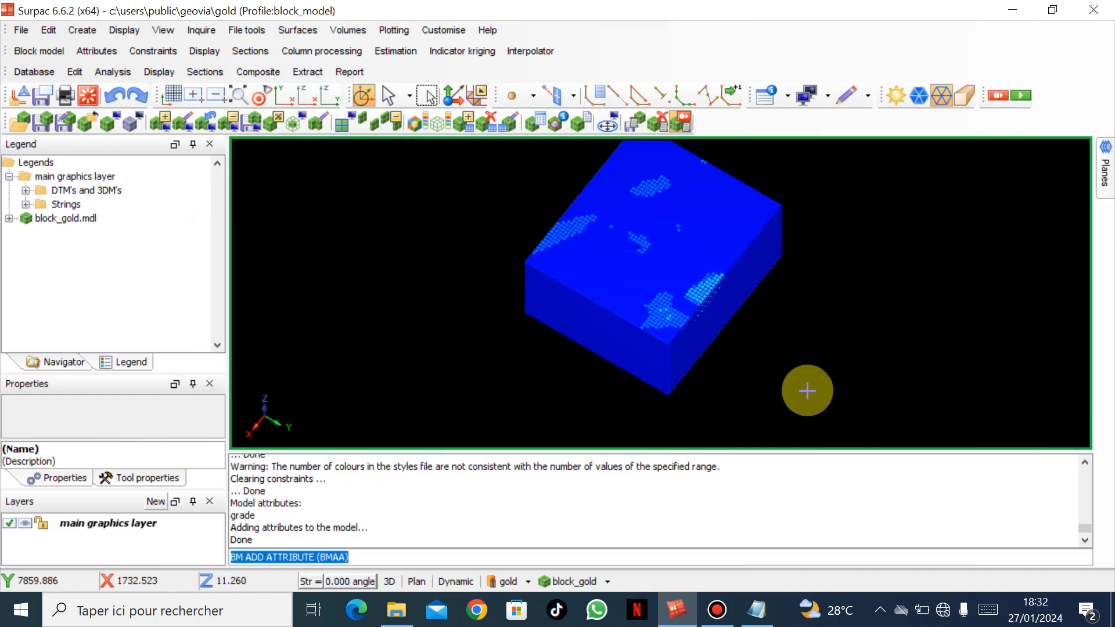
Set up a constrained value assignment that fills class_grade with High_grade
{"action": "left_click", "coordinate": [393, 51]}
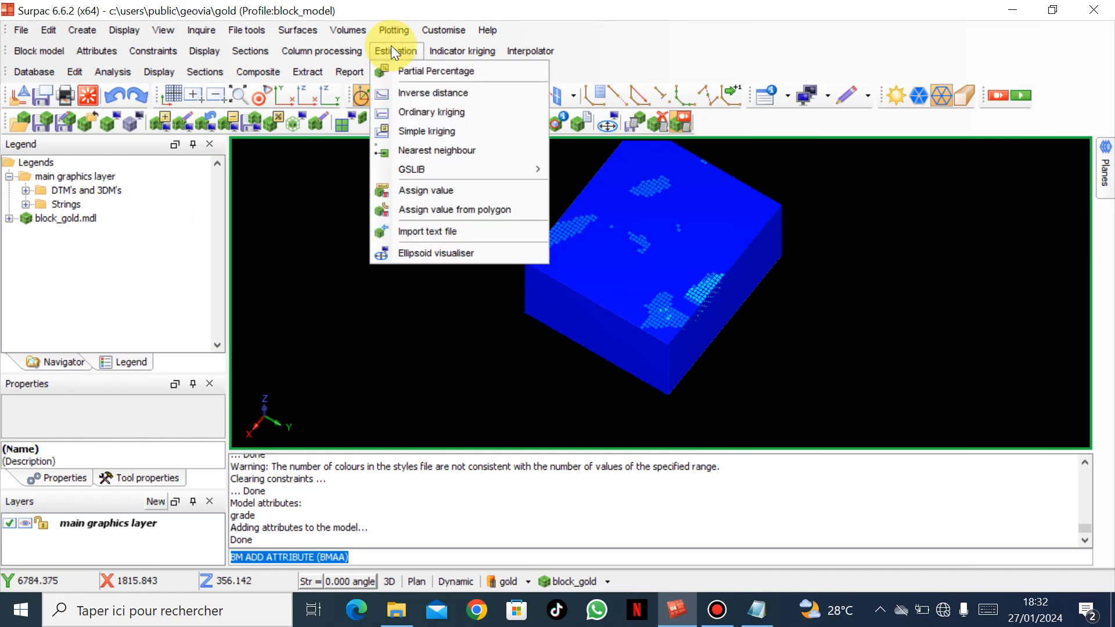
{"action": "left_click", "coordinate": [435, 189]}
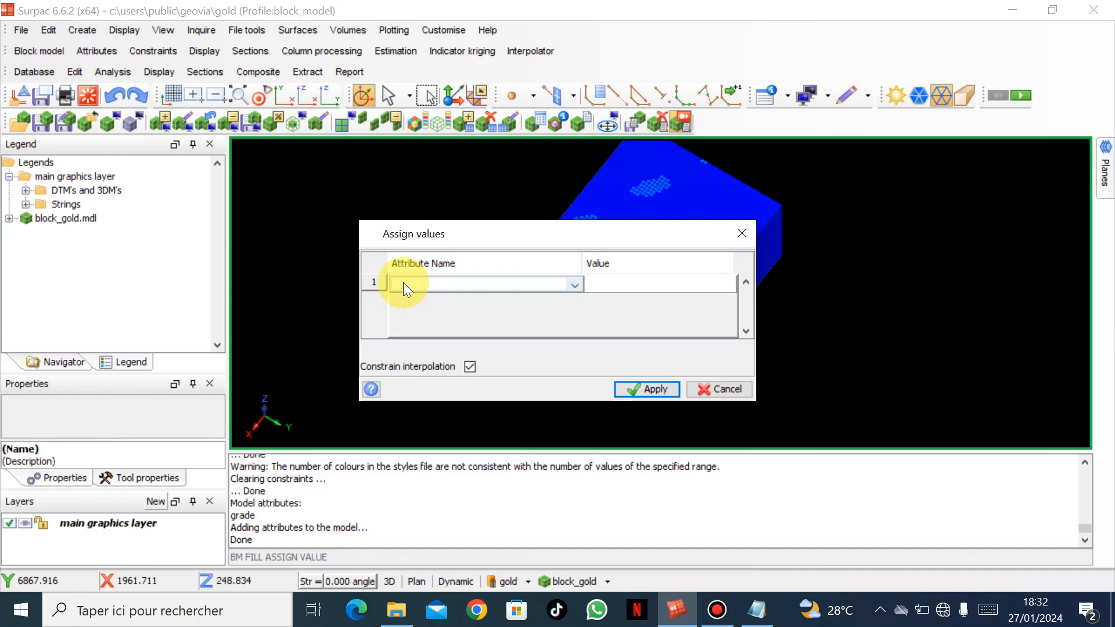
{"action": "left_click", "coordinate": [558, 281]}
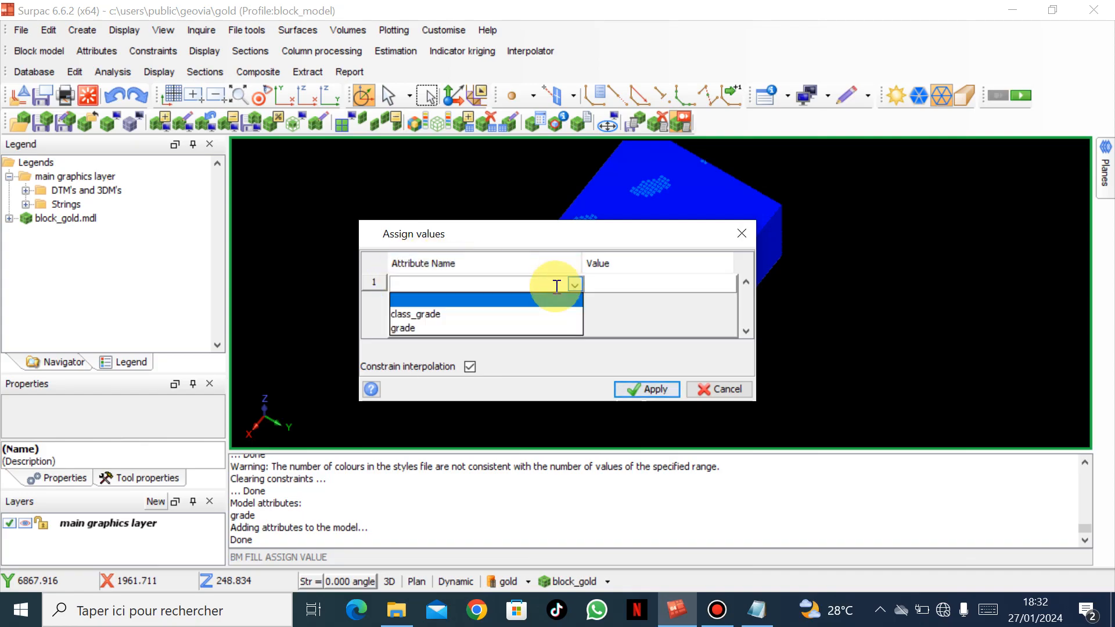
{"action": "left_click", "coordinate": [528, 315]}
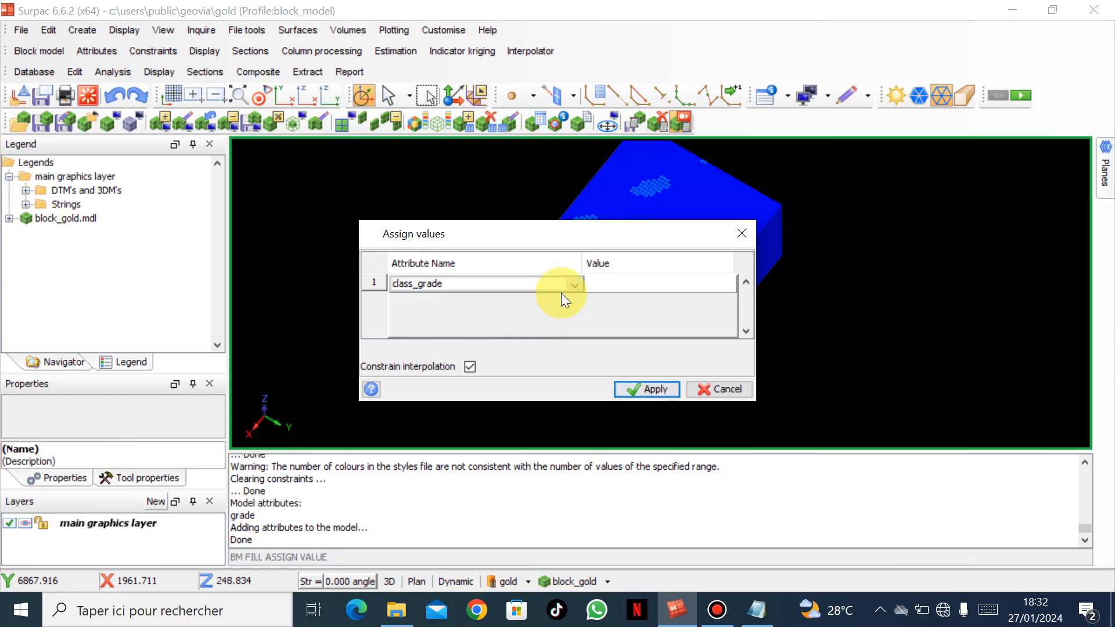
{"action": "left_click", "coordinate": [598, 279]}
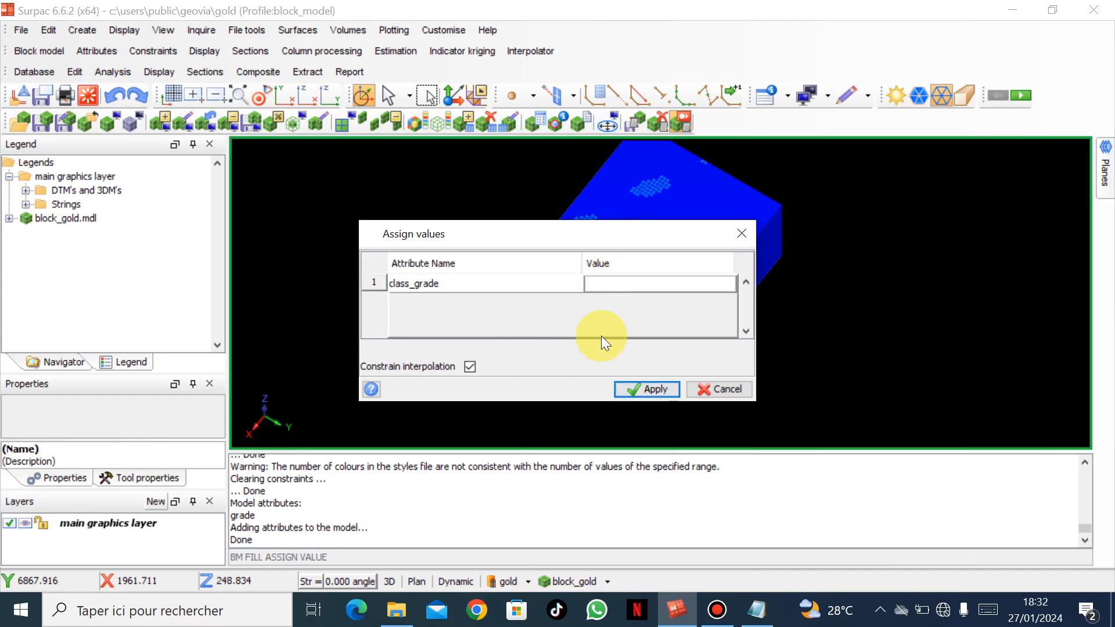
{"action": "type", "text": "High_grade"}
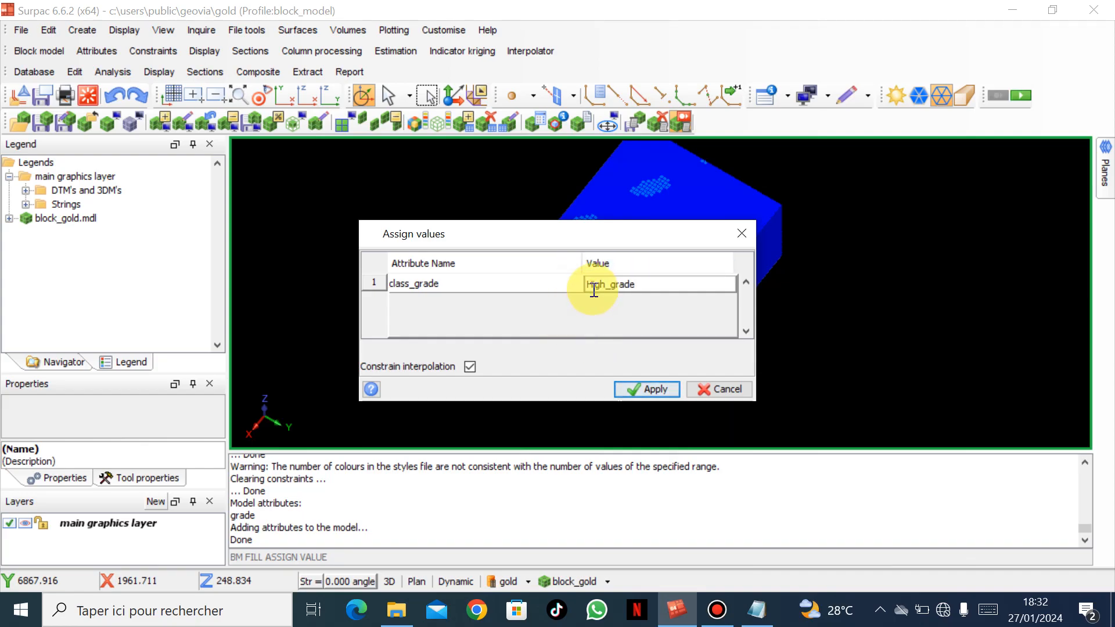
{"action": "left_click", "coordinate": [650, 389]}
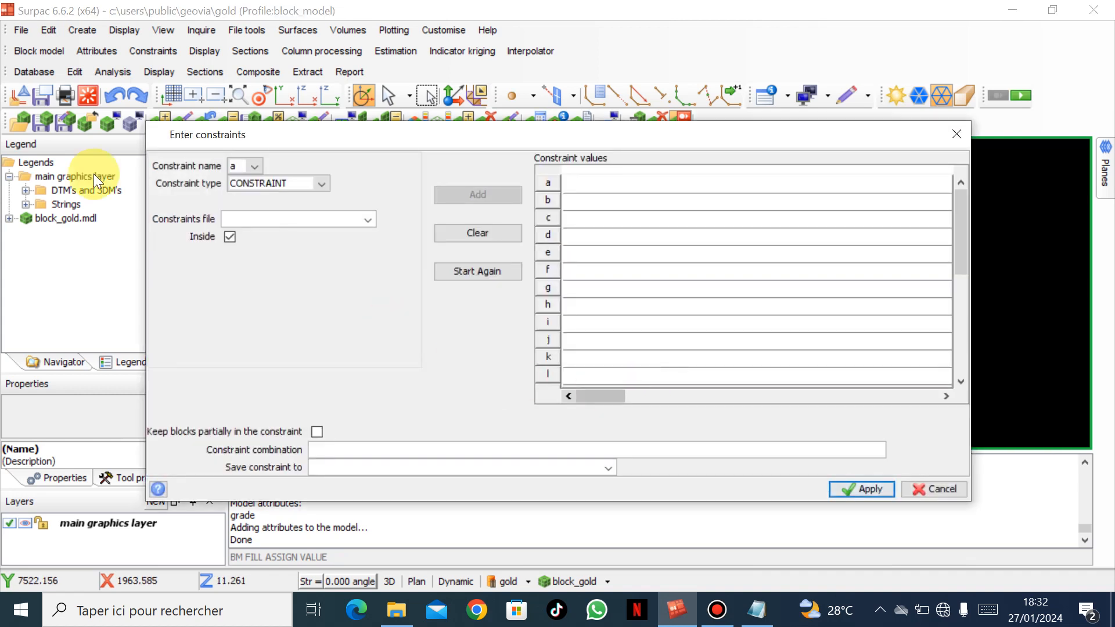
Limit the assignment to blocks with grade >= 5 using a BLOCK constraint and run it, saving the model
{"action": "left_click", "coordinate": [312, 184]}
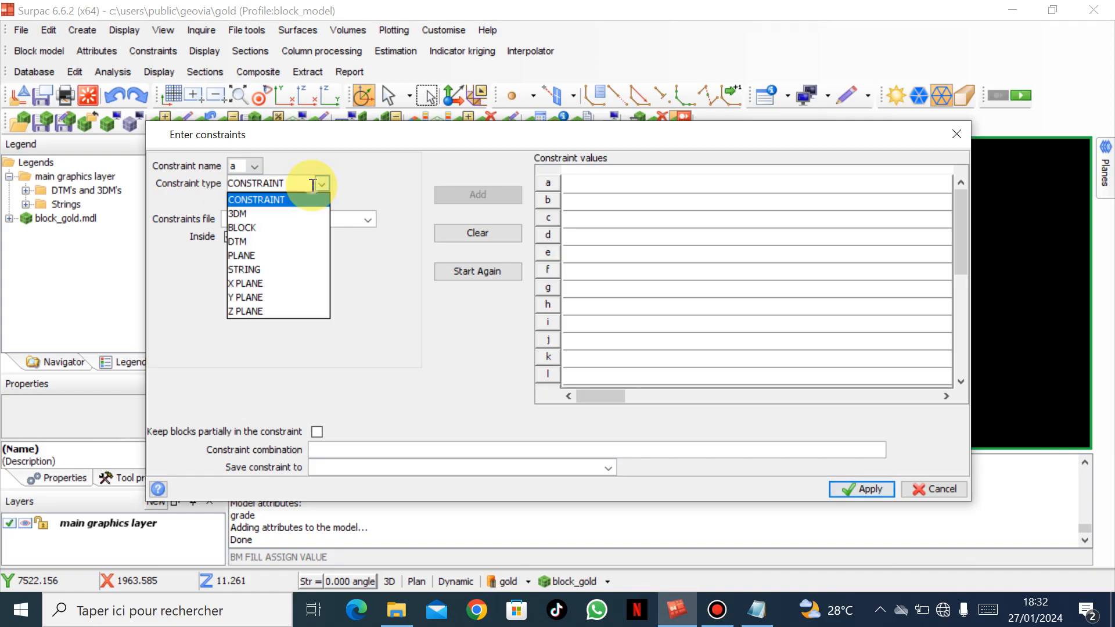
{"action": "left_click", "coordinate": [287, 228]}
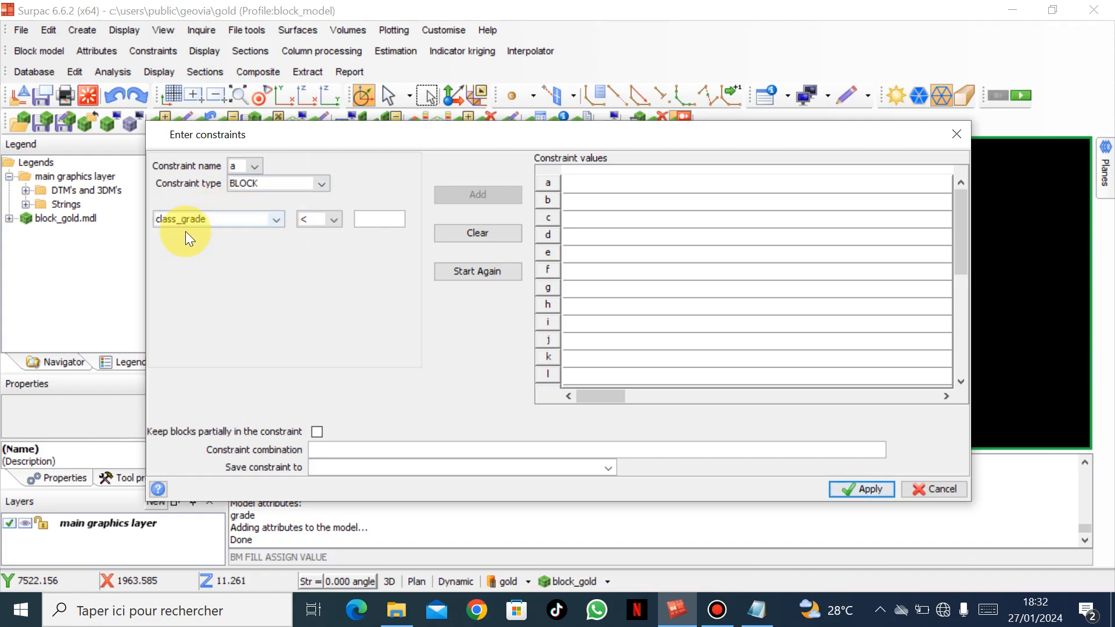
{"action": "left_click", "coordinate": [268, 220]}
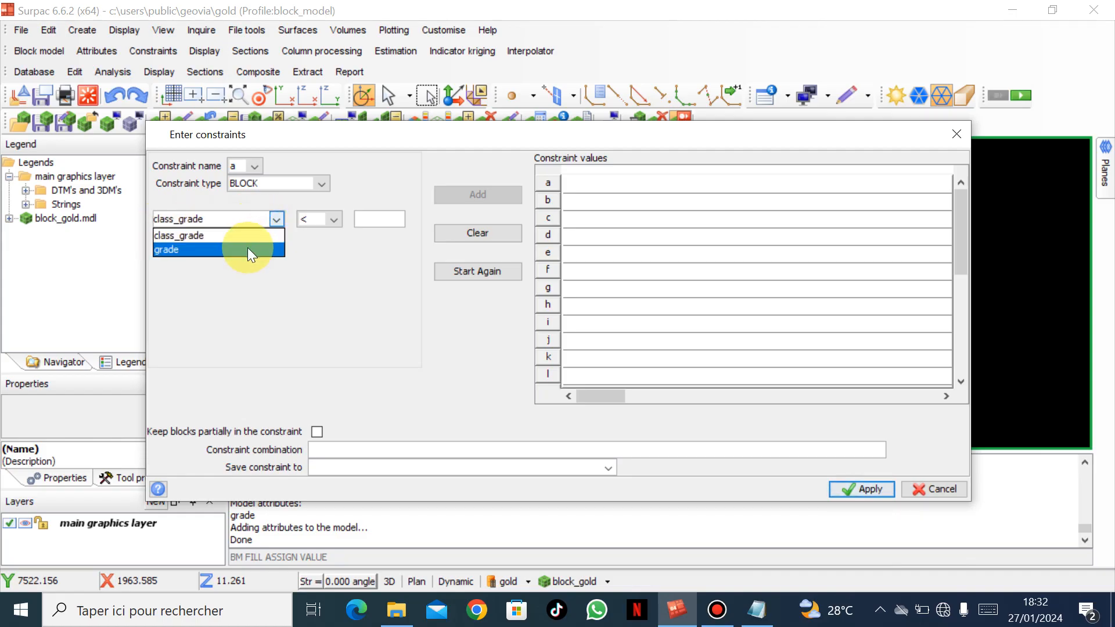
{"action": "left_click", "coordinate": [247, 248]}
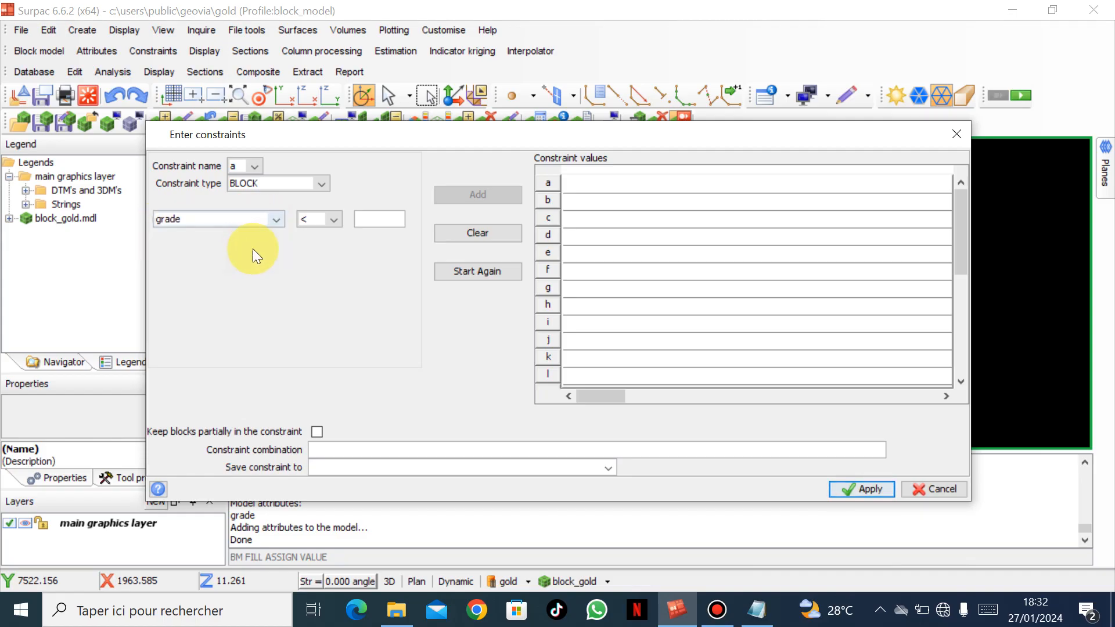
{"action": "left_click", "coordinate": [333, 220]}
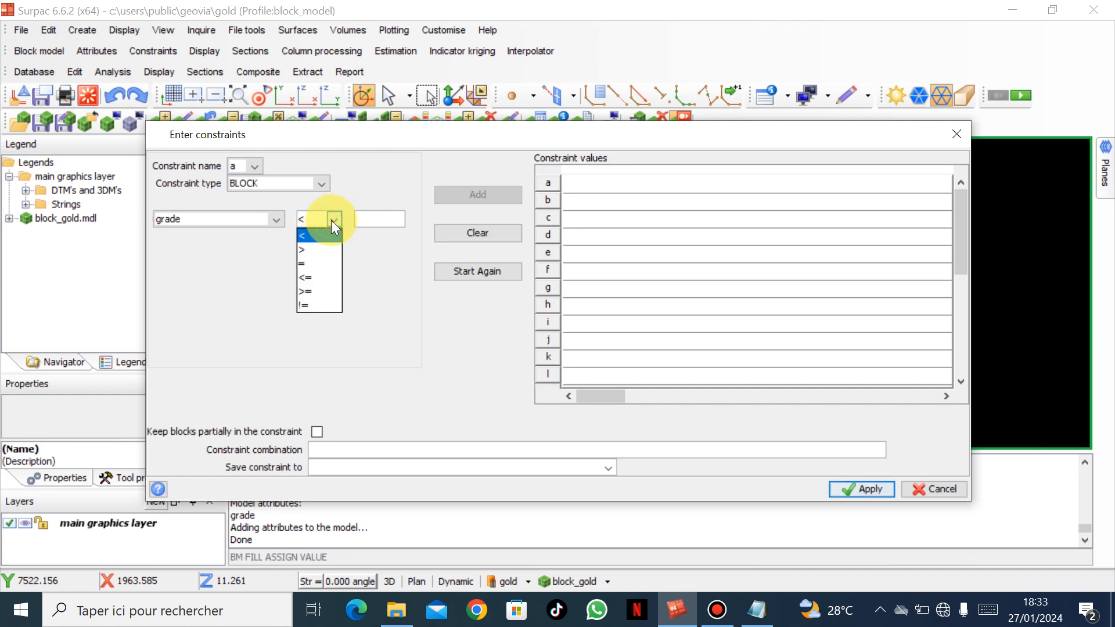
{"action": "left_click", "coordinate": [317, 250]}
{"action": "left_click", "coordinate": [384, 221]}
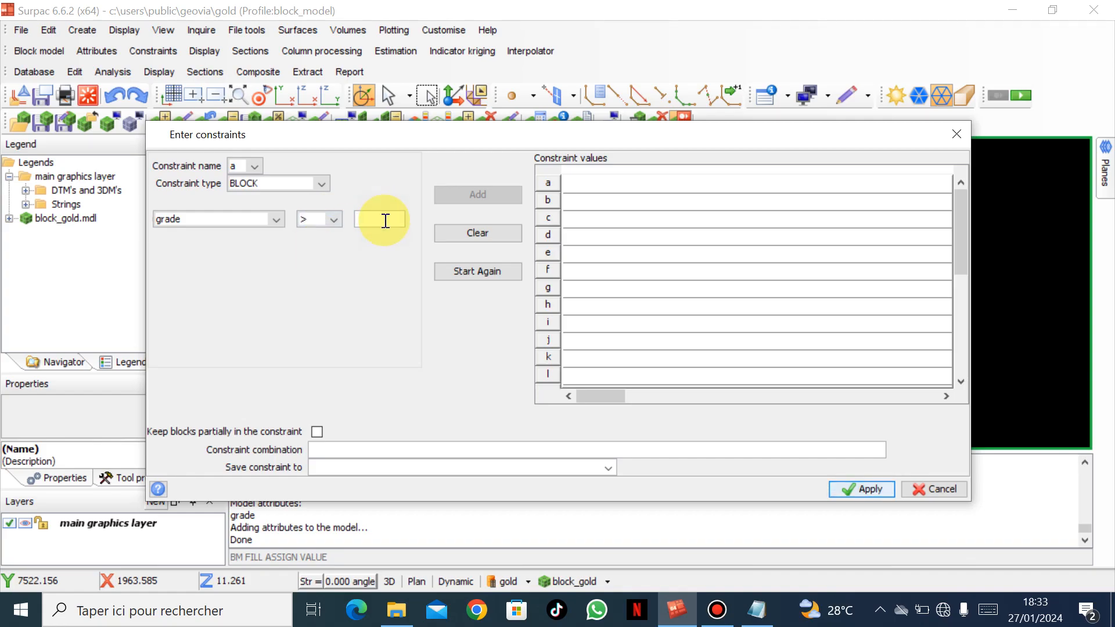
{"action": "type", "text": "5"}
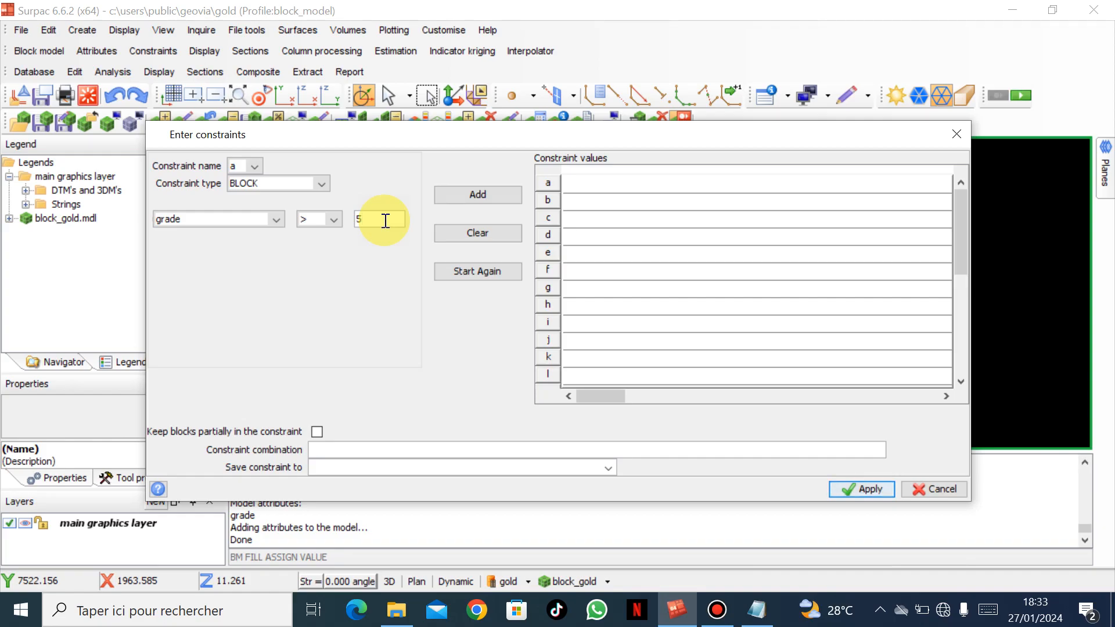
{"action": "left_click", "coordinate": [319, 222]}
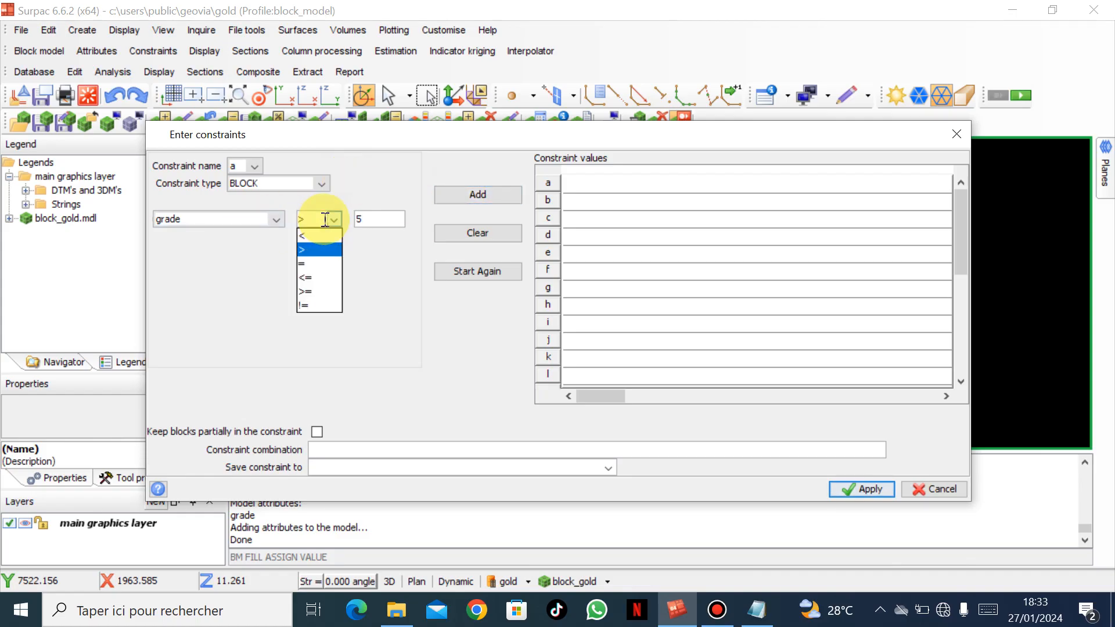
{"action": "left_click", "coordinate": [302, 289]}
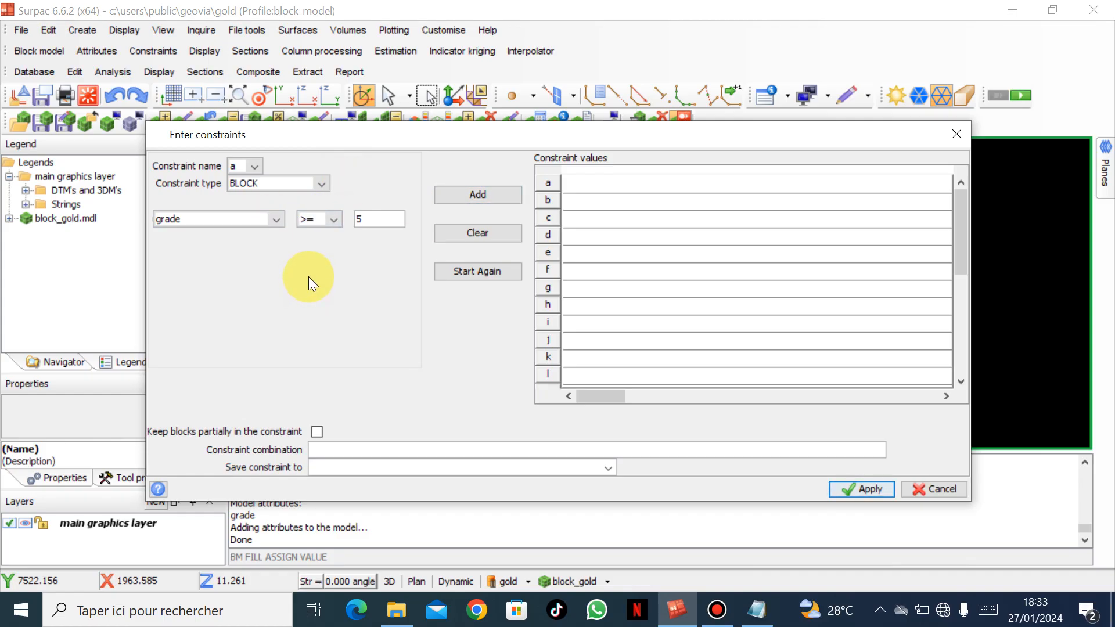
{"action": "left_click", "coordinate": [465, 197]}
{"action": "left_click", "coordinate": [845, 488]}
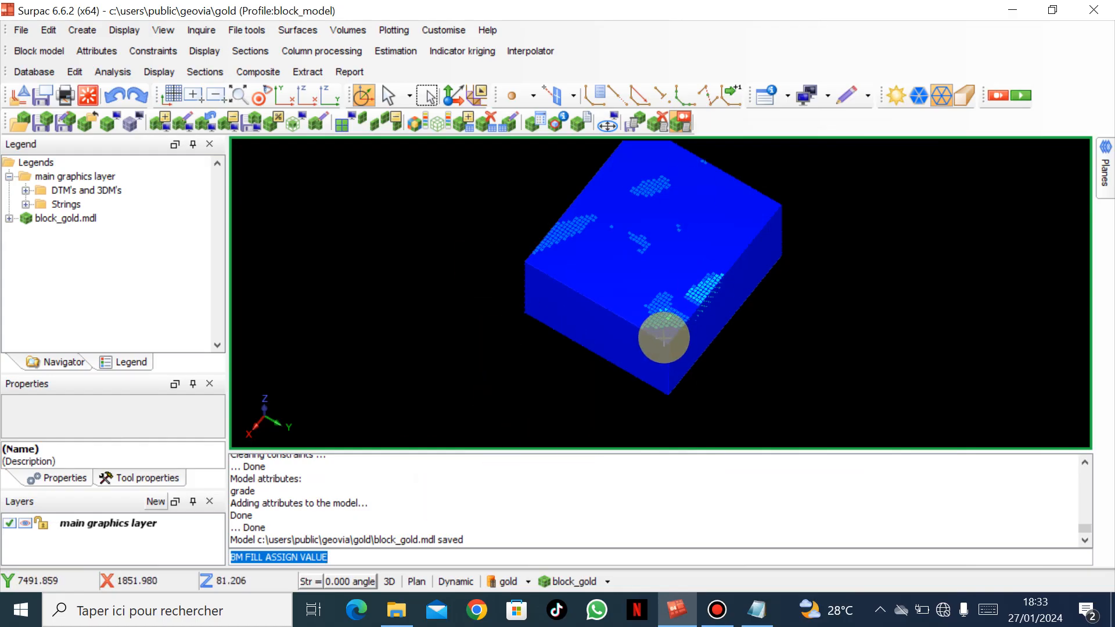
Set up the assignment of High_grade to class_grade once more with constrained interpolation
{"action": "left_click", "coordinate": [361, 96]}
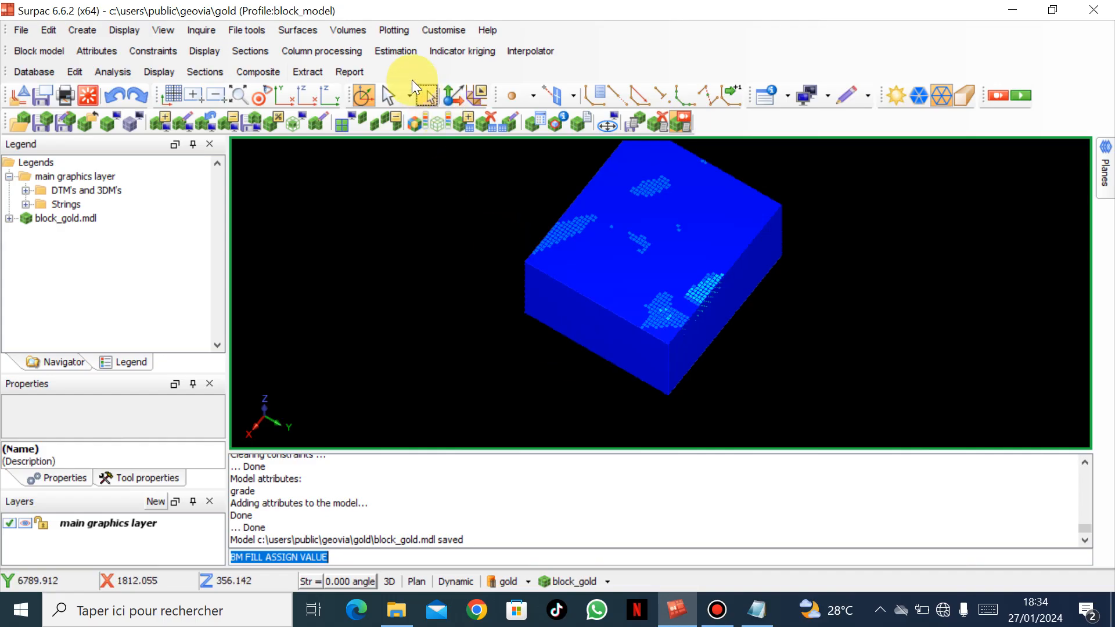
{"action": "left_click", "coordinate": [403, 50]}
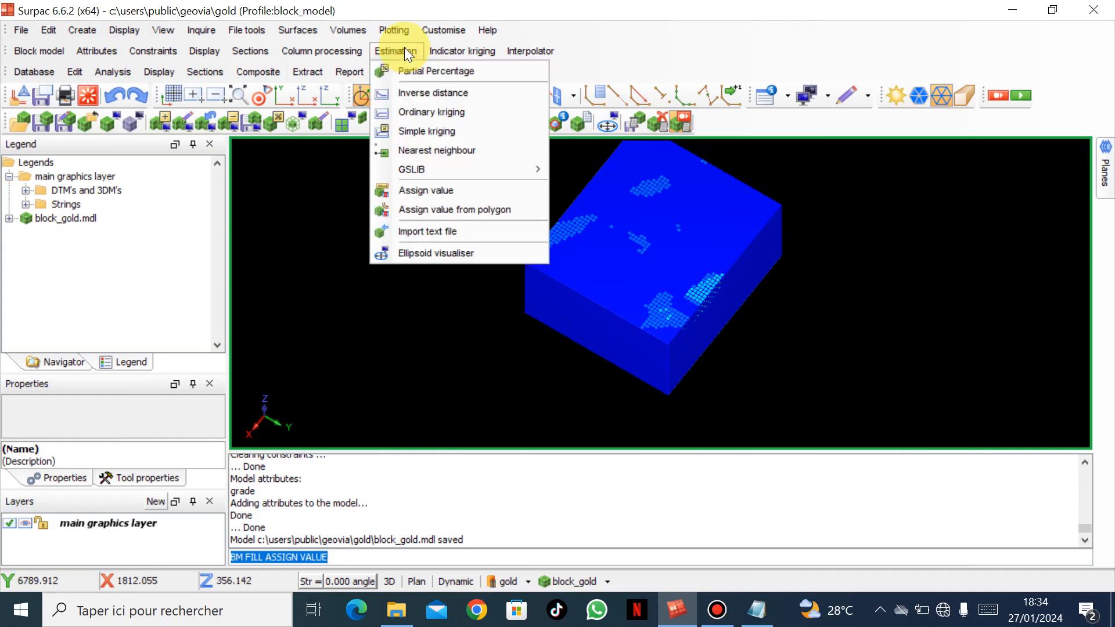
{"action": "left_click", "coordinate": [436, 193]}
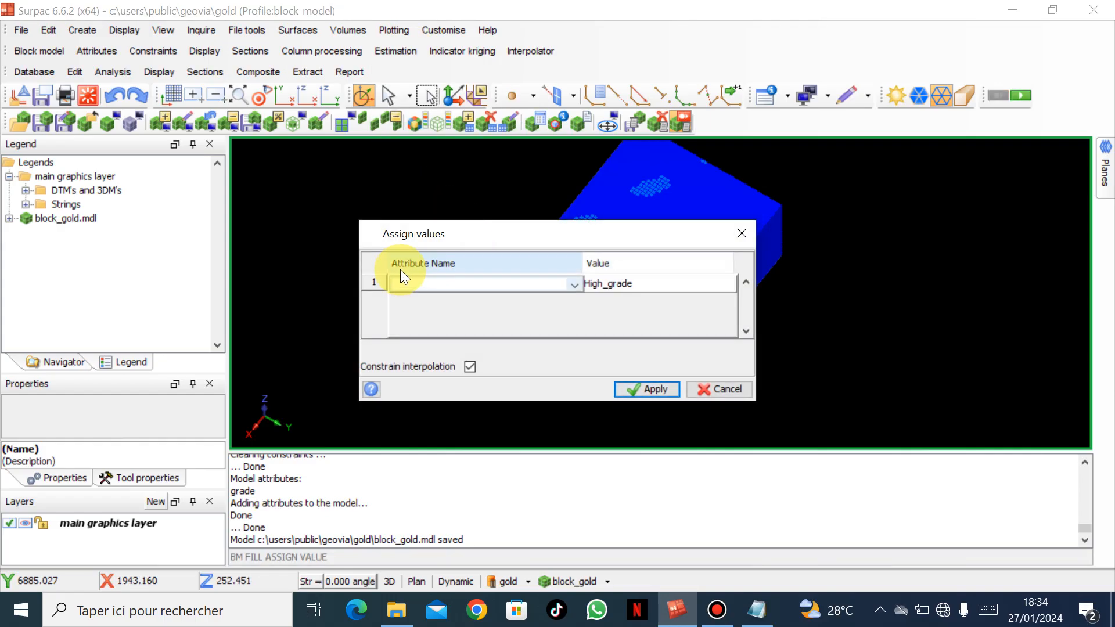
{"action": "left_click", "coordinate": [563, 287]}
{"action": "left_click", "coordinate": [471, 314]}
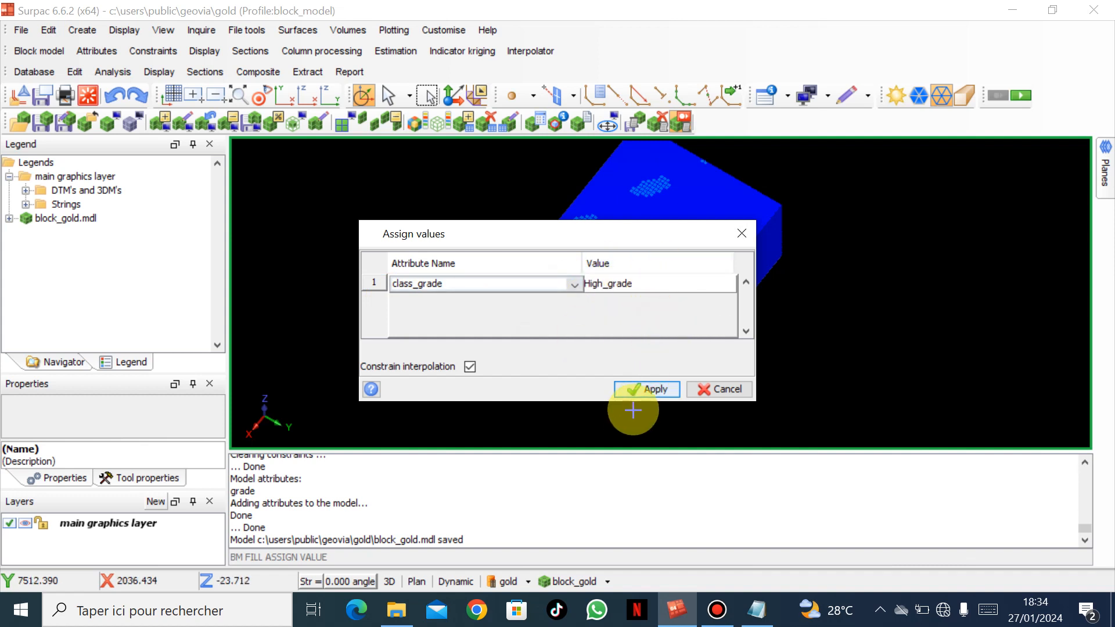
{"action": "left_click", "coordinate": [639, 389]}
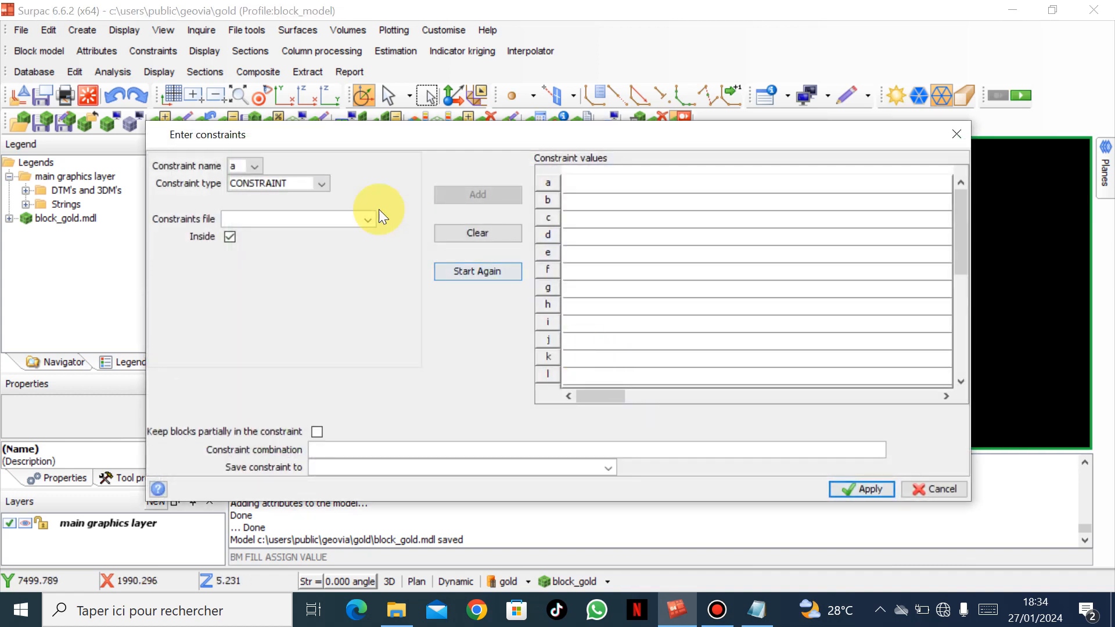
Restrict the High_grade assignment with a BLOCK constraint of grade >= 5, then run it and overwrite block_gold.mdl
{"action": "left_click", "coordinate": [314, 183]}
{"action": "left_click", "coordinate": [285, 226]}
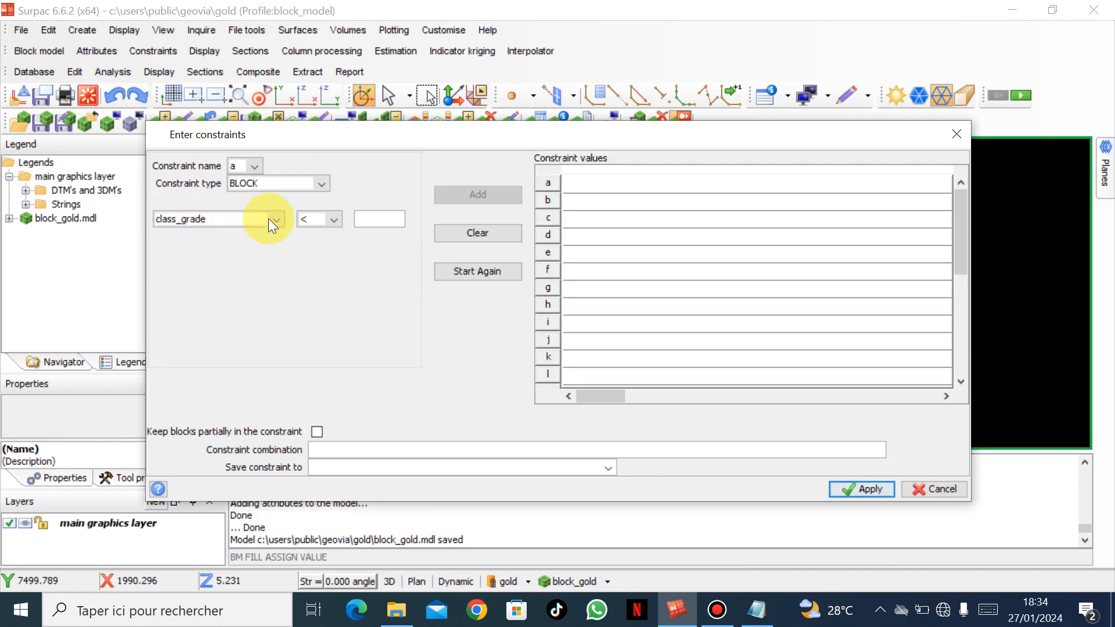
{"action": "left_click", "coordinate": [275, 219]}
{"action": "left_click", "coordinate": [238, 249]}
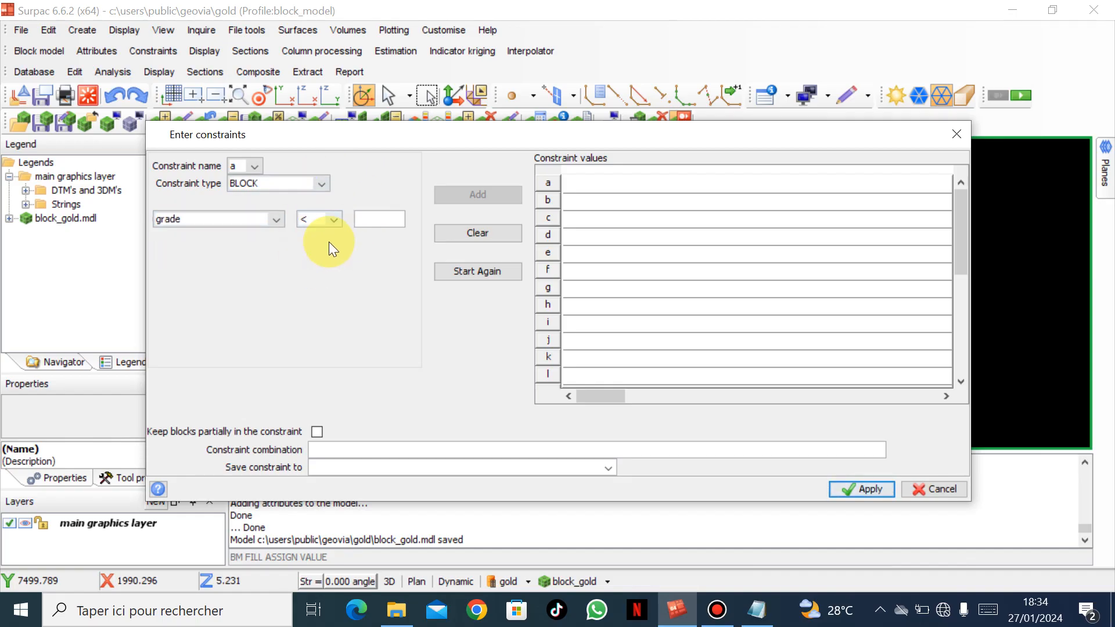
{"action": "left_click", "coordinate": [327, 224]}
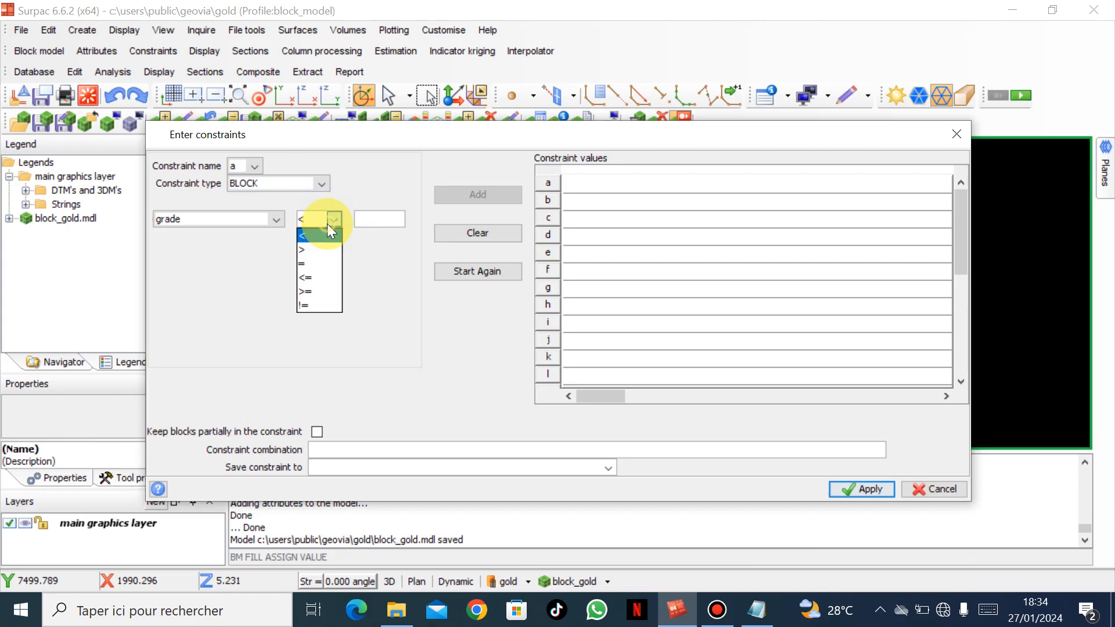
{"action": "left_click", "coordinate": [312, 289]}
{"action": "left_click", "coordinate": [379, 222]}
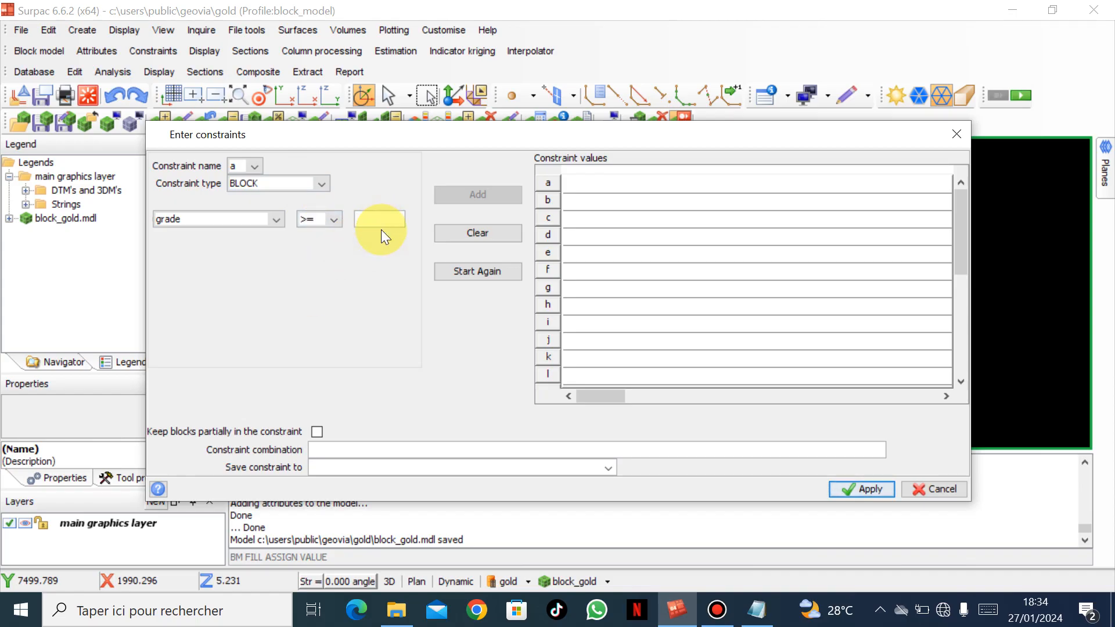
{"action": "type", "text": "5"}
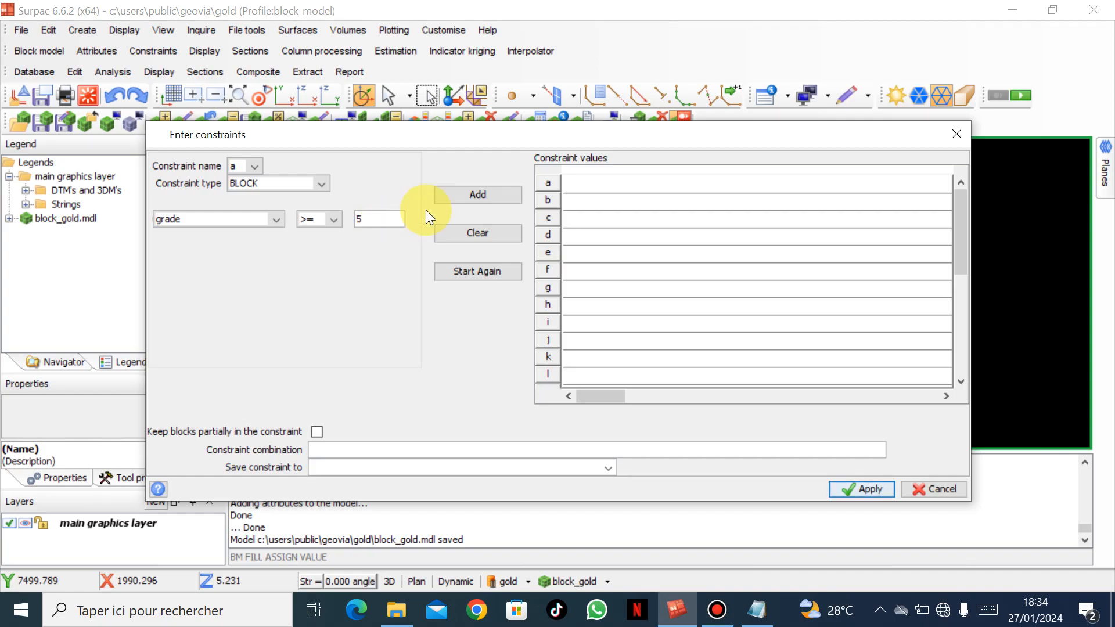
{"action": "left_click", "coordinate": [478, 196]}
{"action": "left_click", "coordinate": [871, 489]}
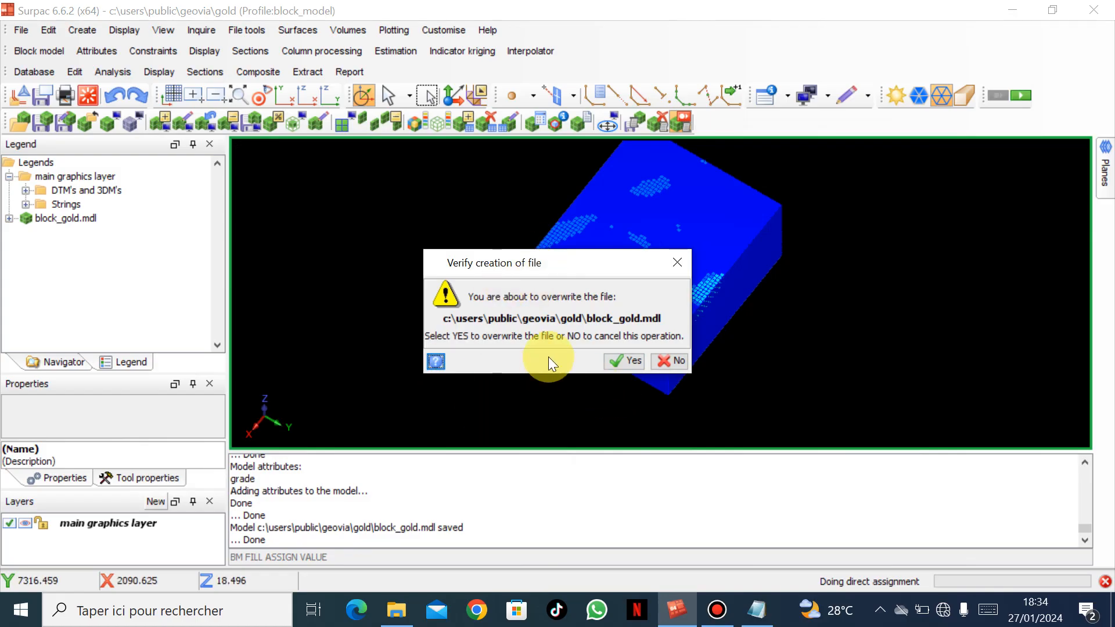
{"action": "left_click", "coordinate": [625, 360]}
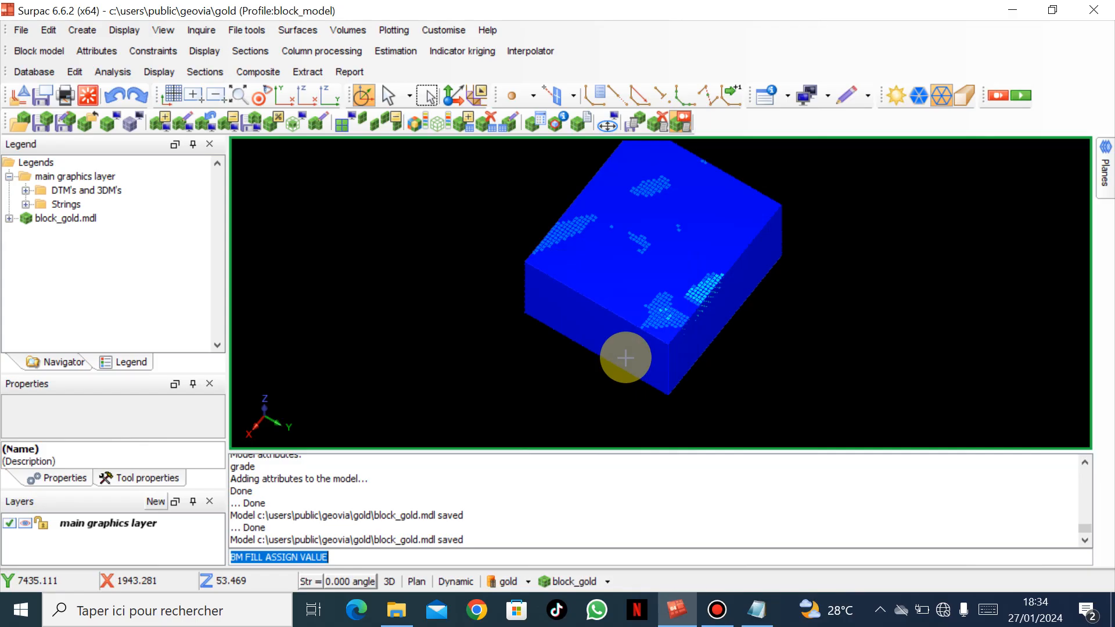
Set up a constrained value assignment that fills class_grade with Medium_grade
{"action": "left_click", "coordinate": [399, 47]}
{"action": "left_click", "coordinate": [424, 190]}
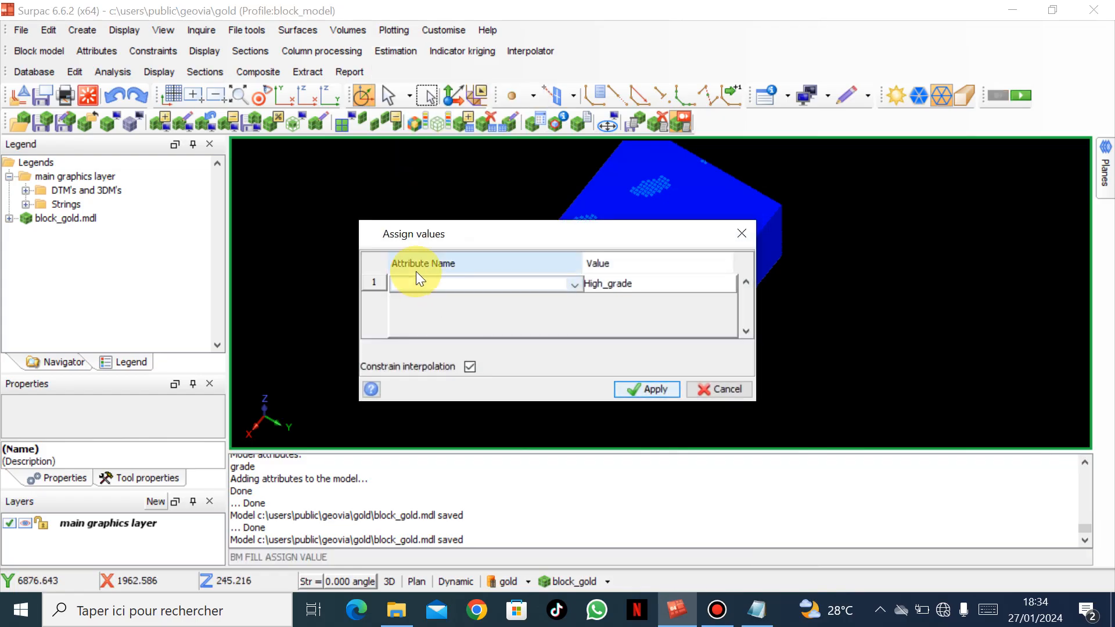
{"action": "left_click", "coordinate": [574, 284]}
{"action": "left_click", "coordinate": [507, 311]}
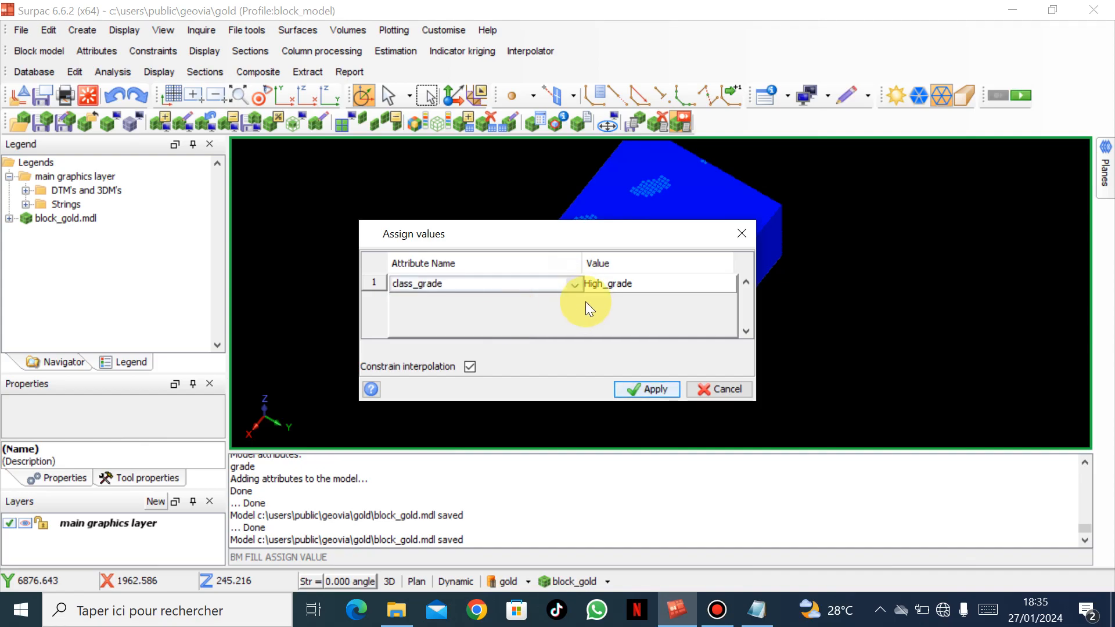
{"action": "left_click", "coordinate": [631, 284]}
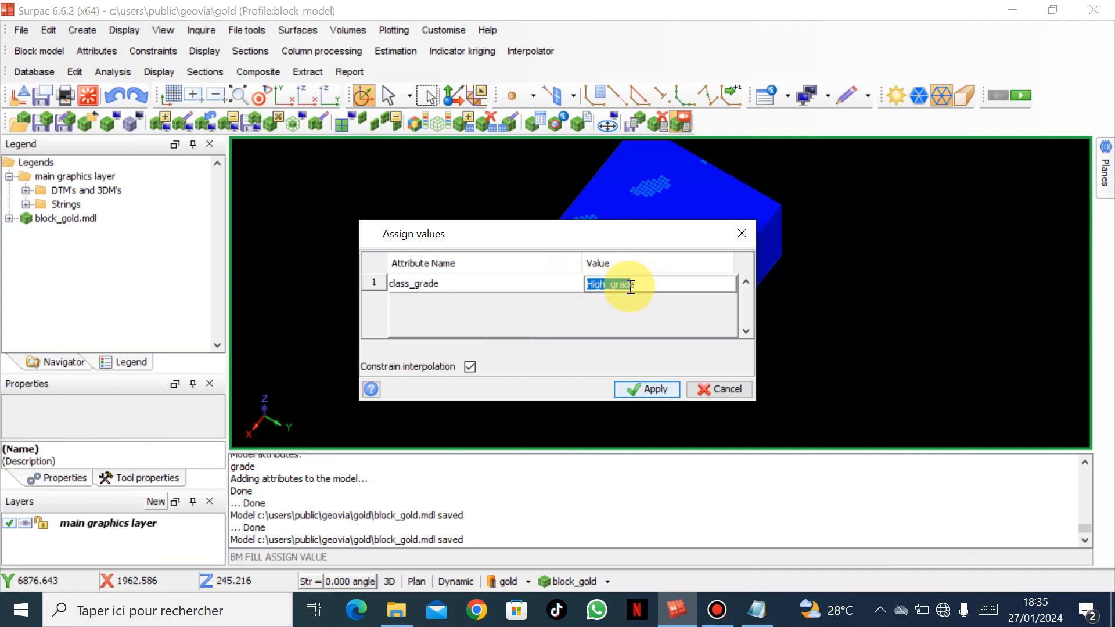
{"action": "type", "text": "Mede"}
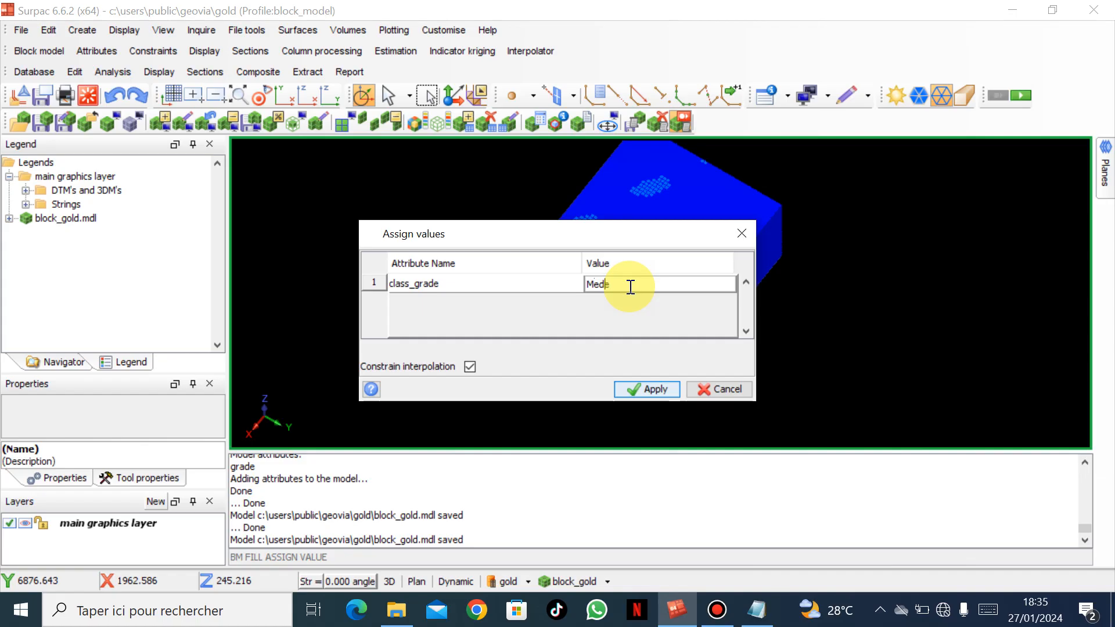
{"action": "type", "text": "i"}
{"action": "key", "text": "BackSpace"}
{"action": "type", "text": "um_grade"}
{"action": "left_click", "coordinate": [641, 386]}
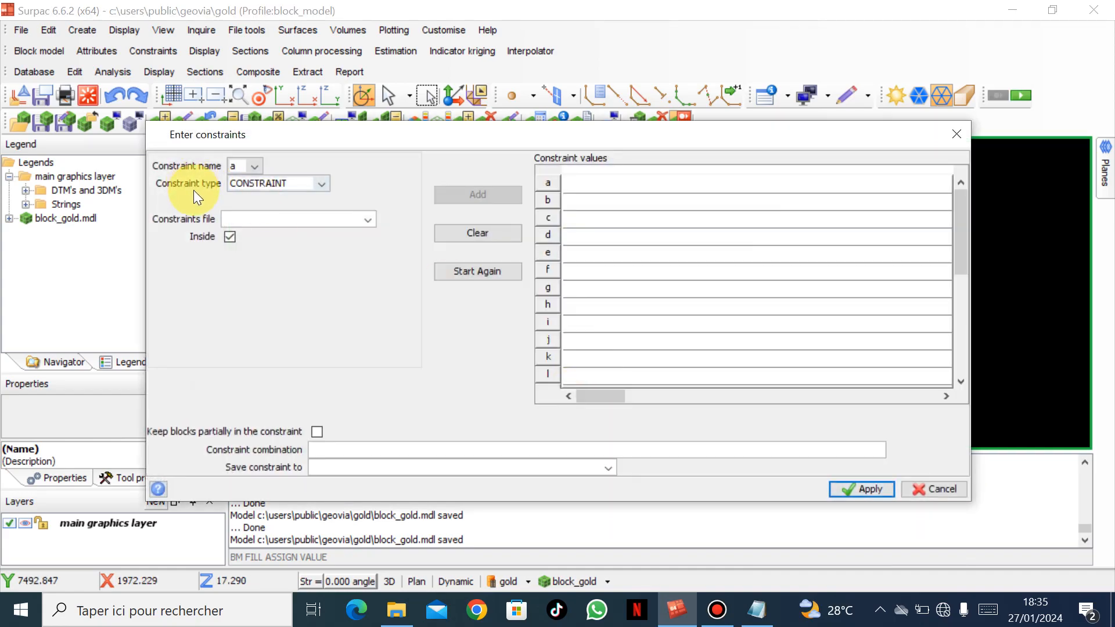
Add a BLOCK constraint of grade < 5 to the Medium_grade assignment
{"action": "left_click", "coordinate": [319, 184]}
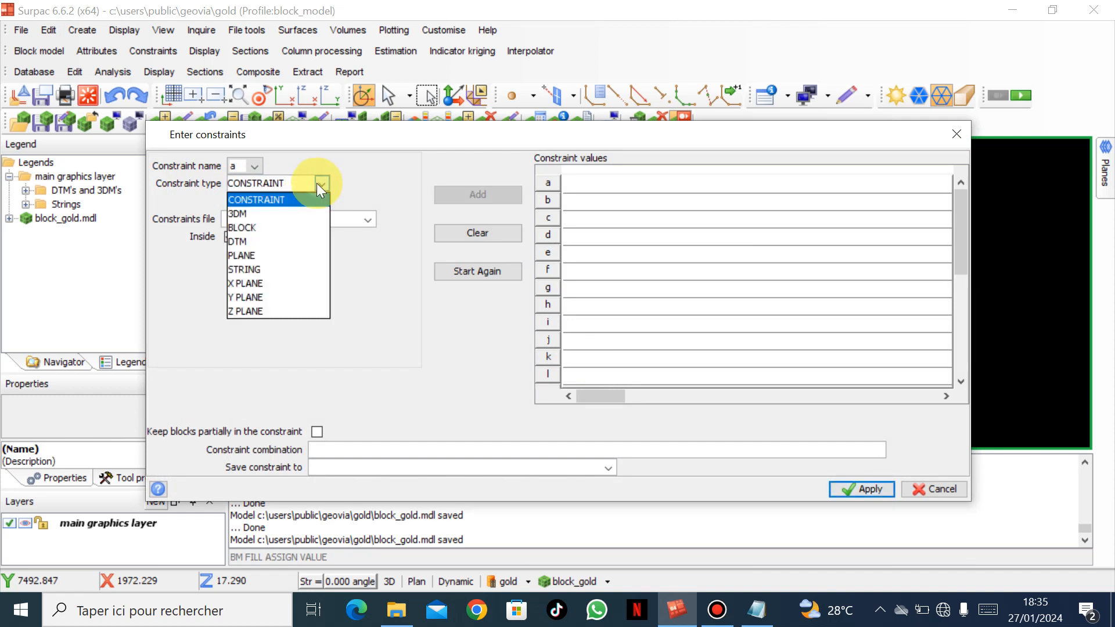
{"action": "left_click", "coordinate": [267, 226]}
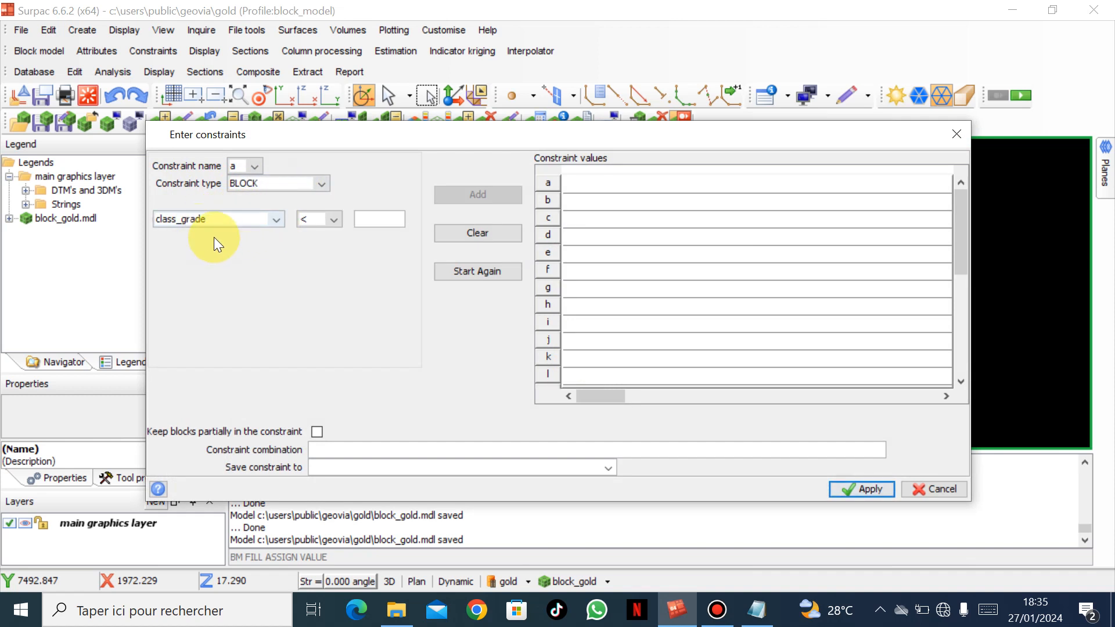
{"action": "left_click", "coordinate": [273, 220]}
{"action": "left_click", "coordinate": [224, 250]}
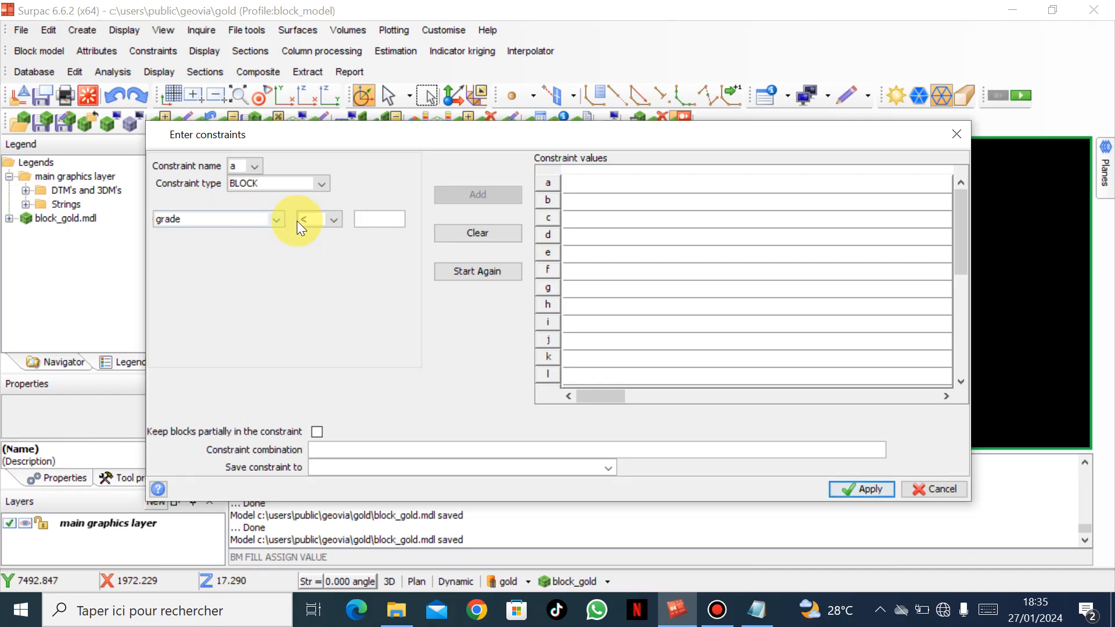
{"action": "left_click", "coordinate": [386, 220]}
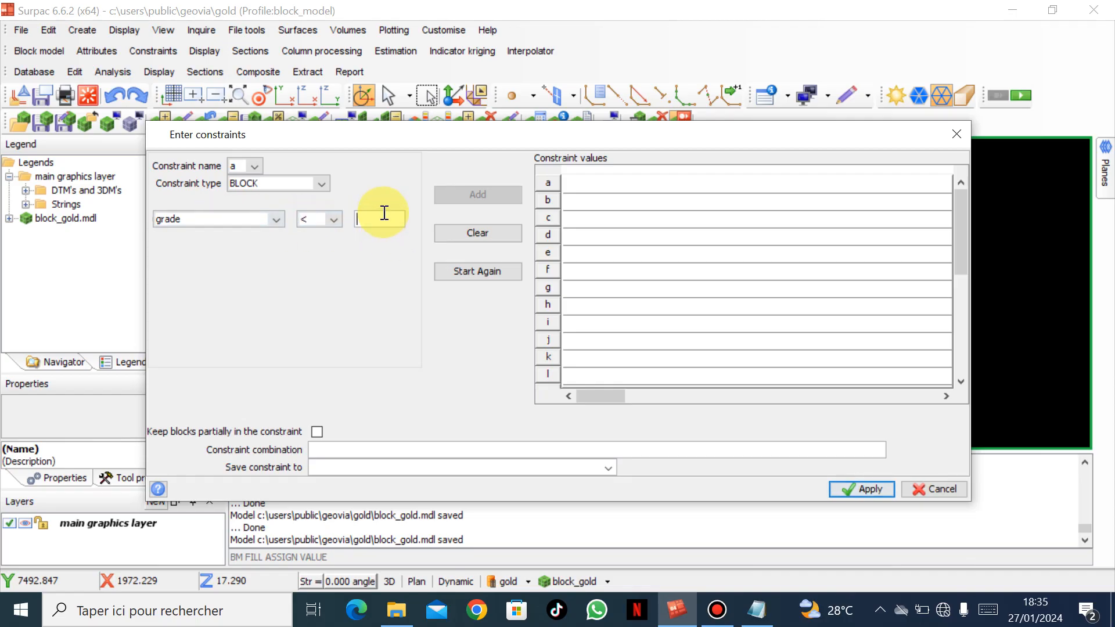
{"action": "type", "text": "5"}
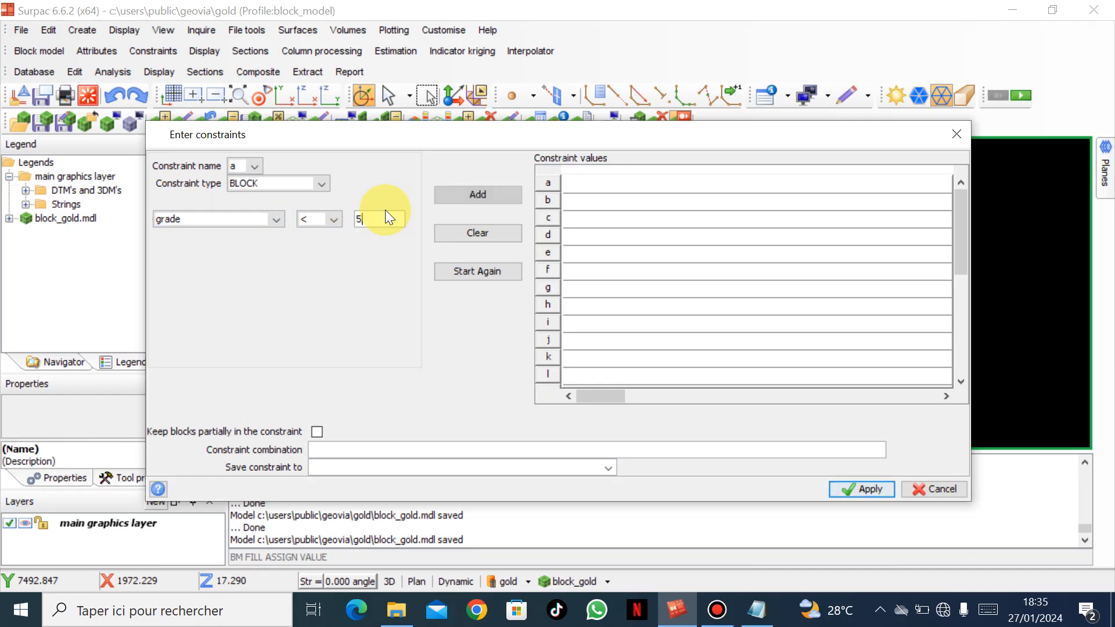
{"action": "left_click", "coordinate": [456, 196]}
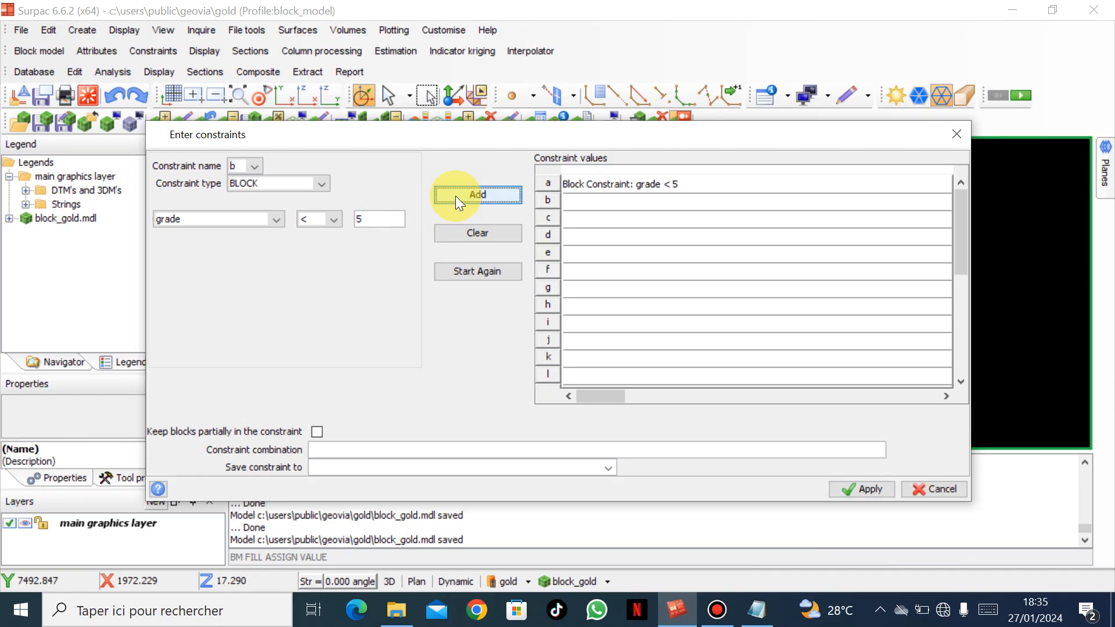
Add a second BLOCK constraint of grade >= 2, then run the Medium_grade assignment and overwrite block_gold.mdl
{"action": "left_click", "coordinate": [329, 219]}
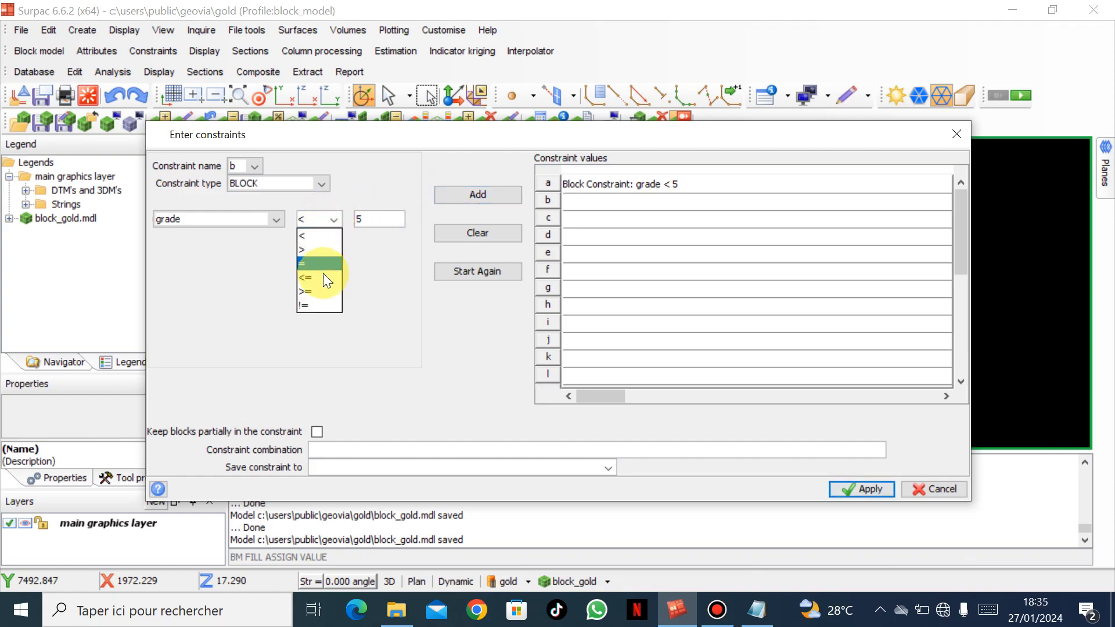
{"action": "left_click", "coordinate": [319, 289]}
{"action": "double_click", "coordinate": [372, 219]}
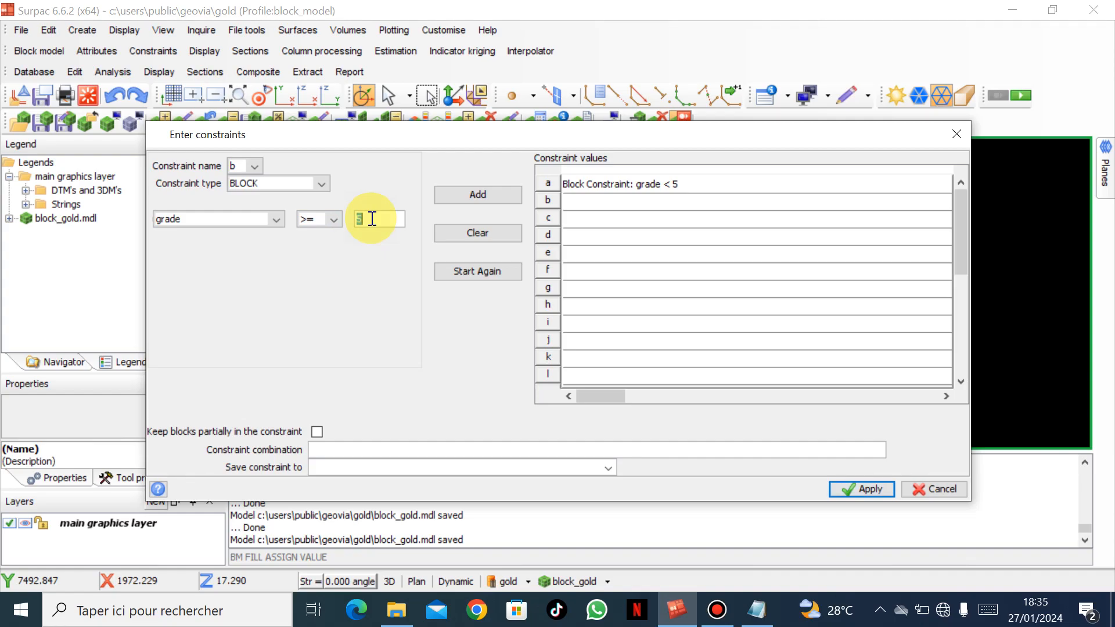
{"action": "type", "text": "2"}
{"action": "left_click", "coordinate": [452, 196]}
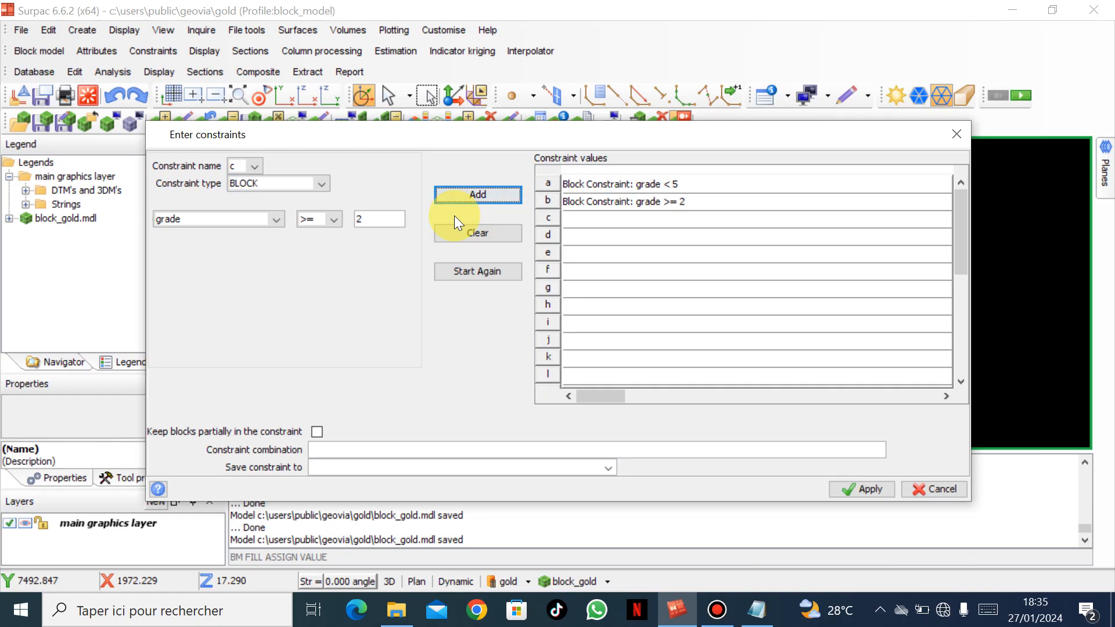
{"action": "left_click", "coordinate": [870, 489]}
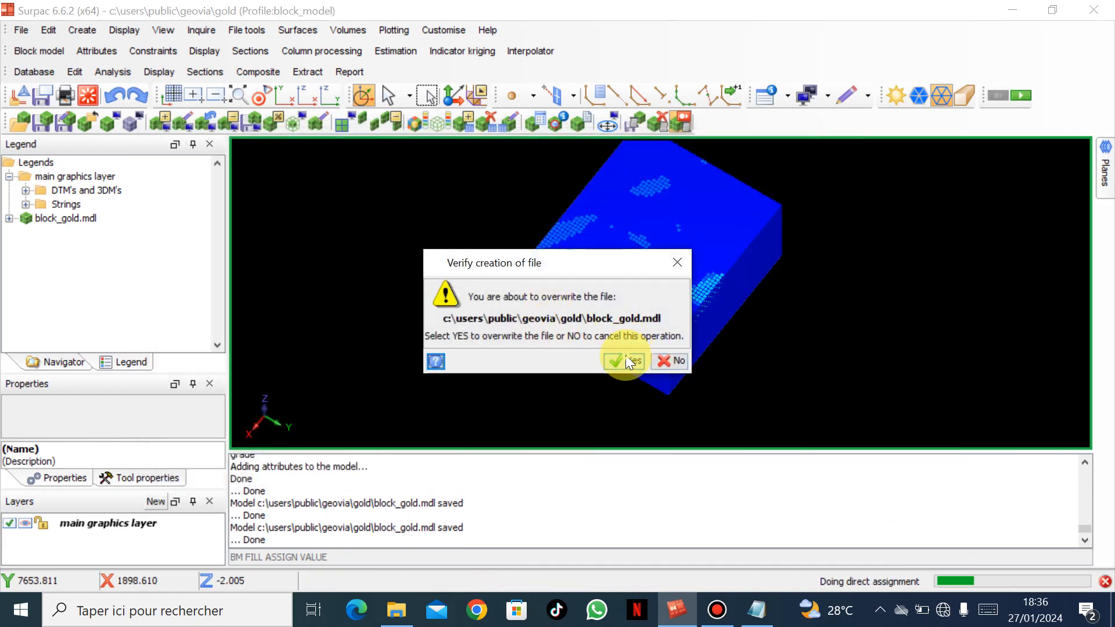
{"action": "left_click", "coordinate": [626, 356]}
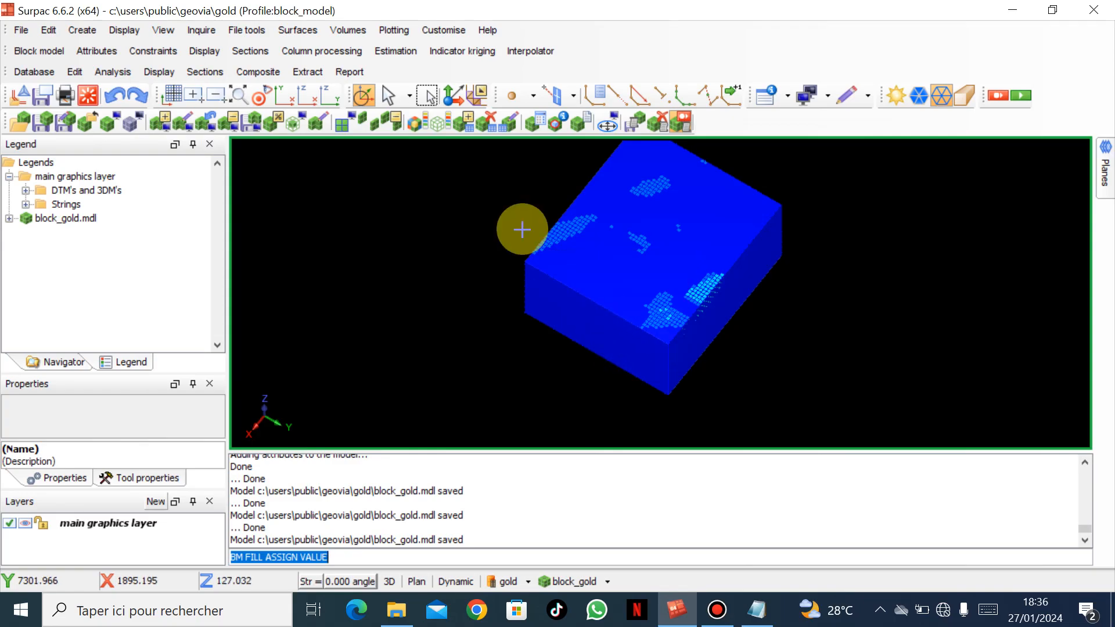
Set up a constrained value assignment that fills class_grade with Low_grade
{"action": "left_click", "coordinate": [397, 49]}
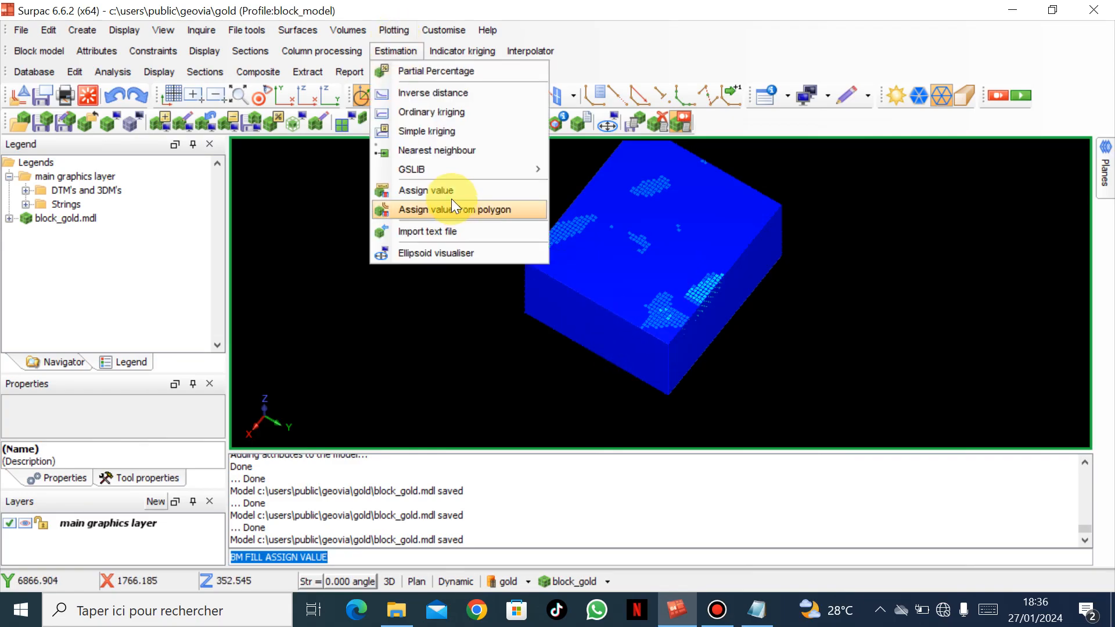
{"action": "left_click", "coordinate": [447, 190]}
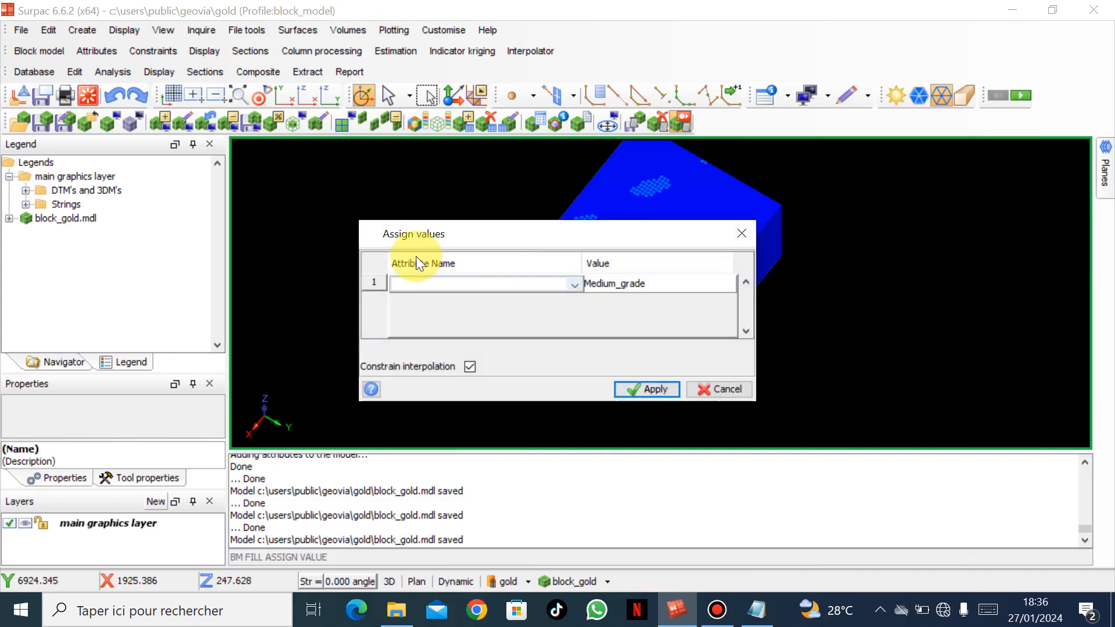
{"action": "left_click", "coordinate": [569, 283]}
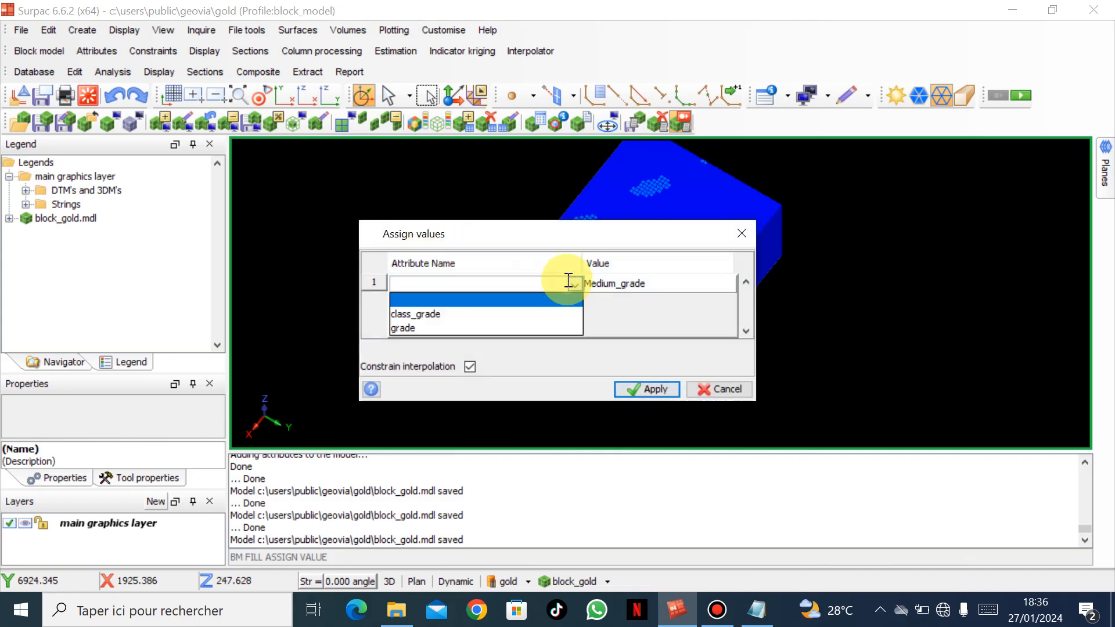
{"action": "left_click", "coordinate": [500, 313]}
{"action": "left_click", "coordinate": [630, 282]}
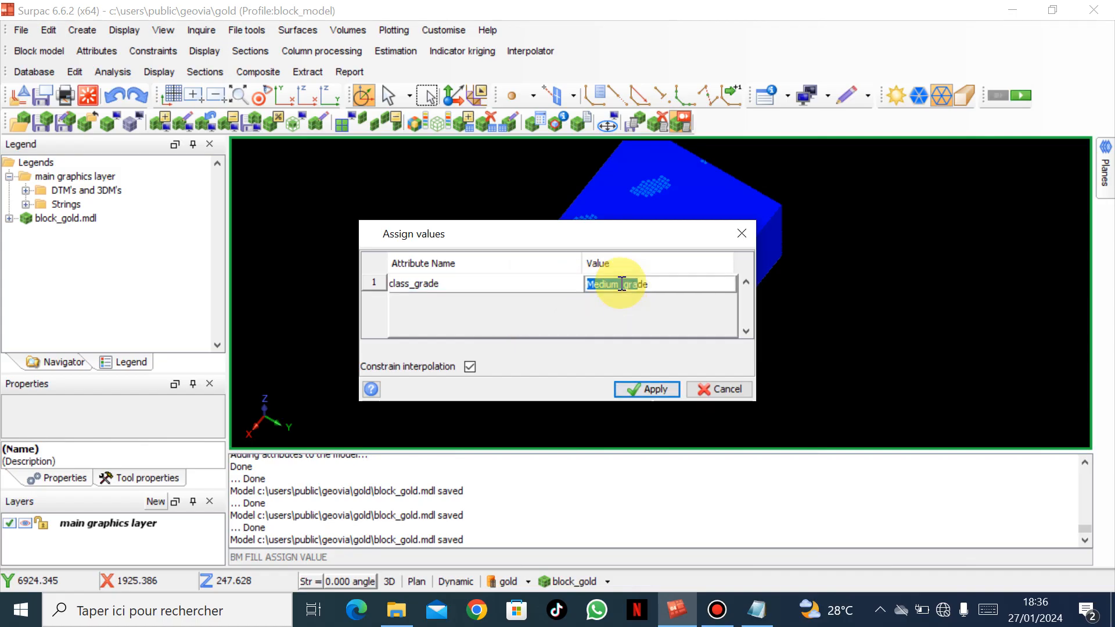
{"action": "left_click_drag", "start_coordinate": [653, 289], "coordinate": [602, 291]}
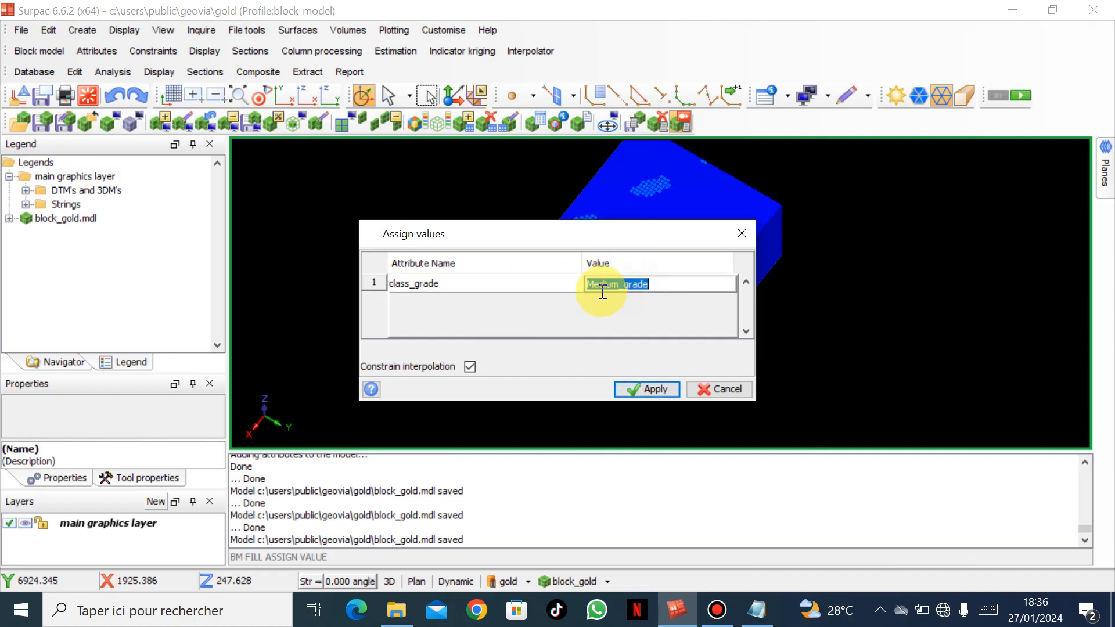
{"action": "type", "text": "Low_"}
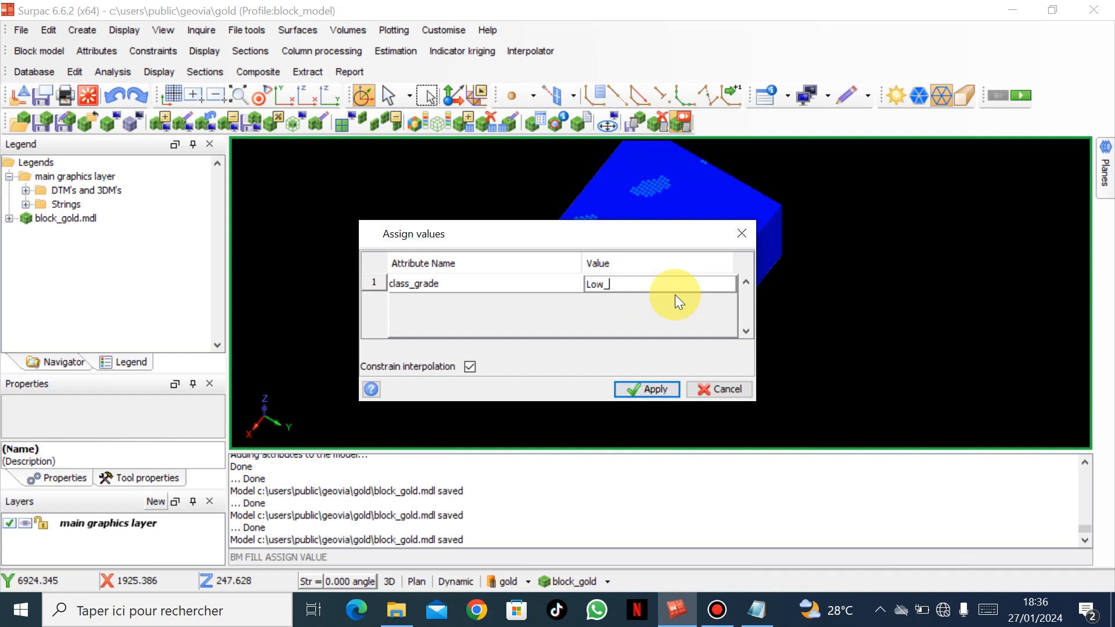
{"action": "type", "text": "grade"}
{"action": "left_click", "coordinate": [638, 388]}
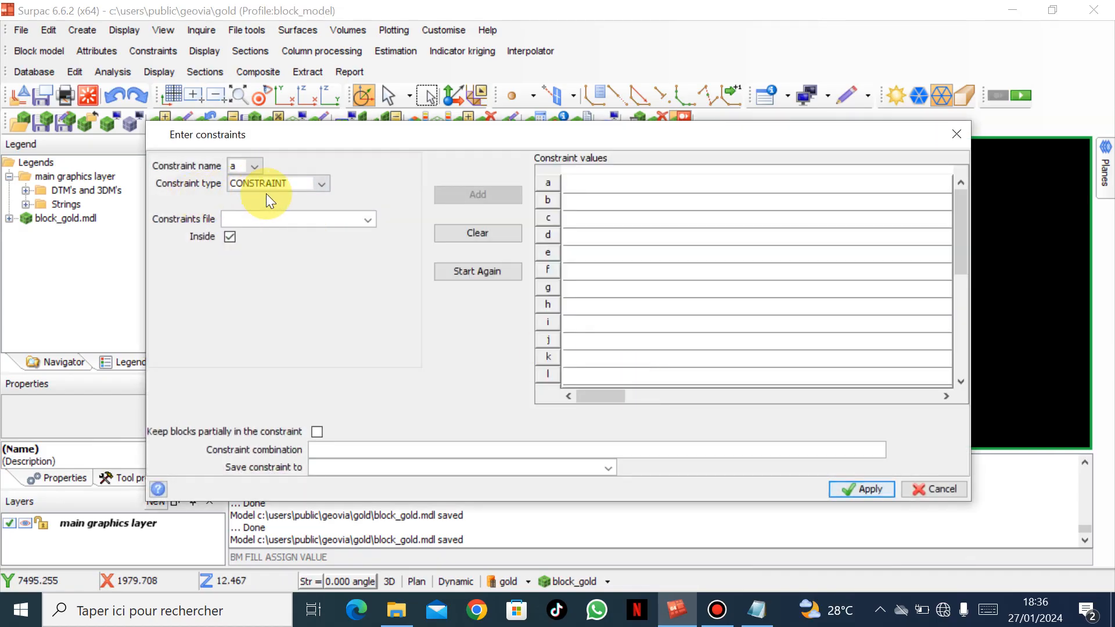
Add a BLOCK constraint of grade < 2 to the Low_grade assignment
{"action": "left_click", "coordinate": [320, 183]}
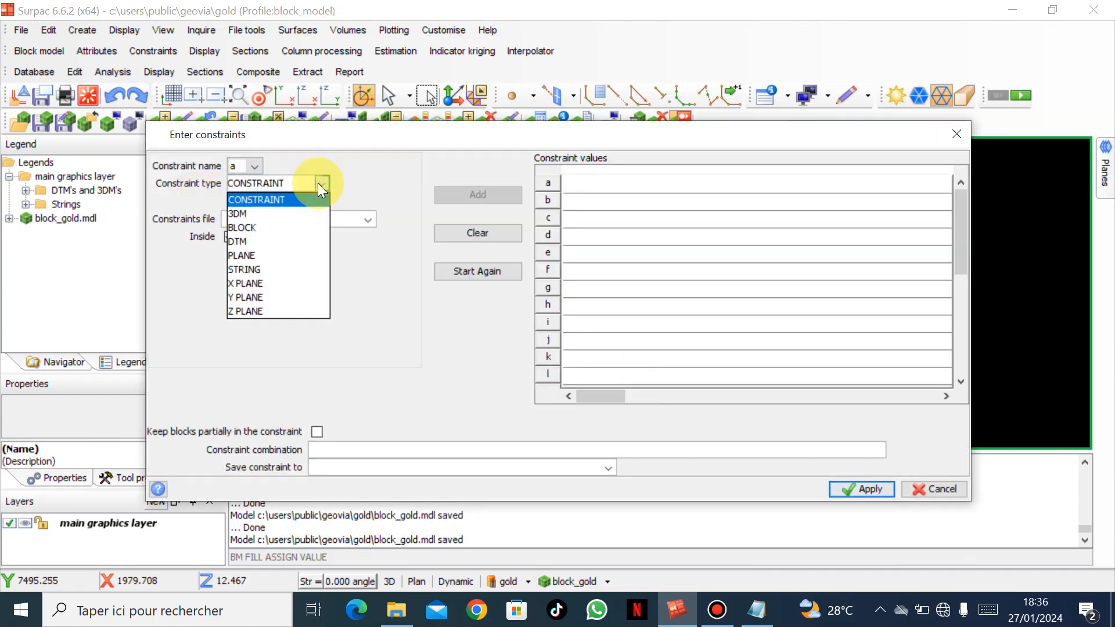
{"action": "left_click", "coordinate": [281, 223]}
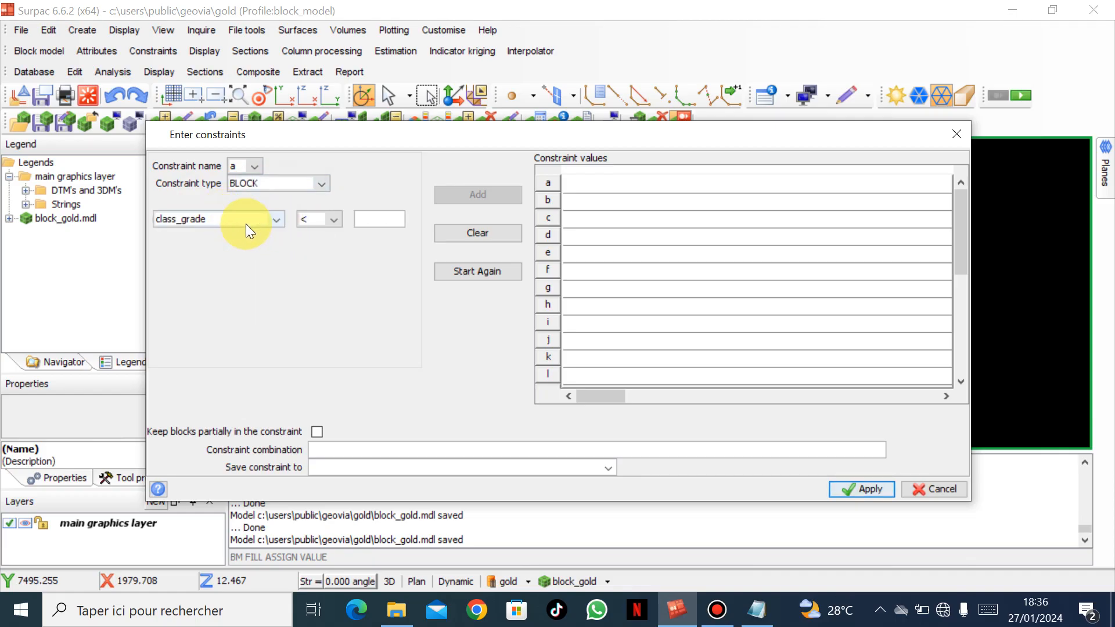
{"action": "left_click", "coordinate": [270, 220]}
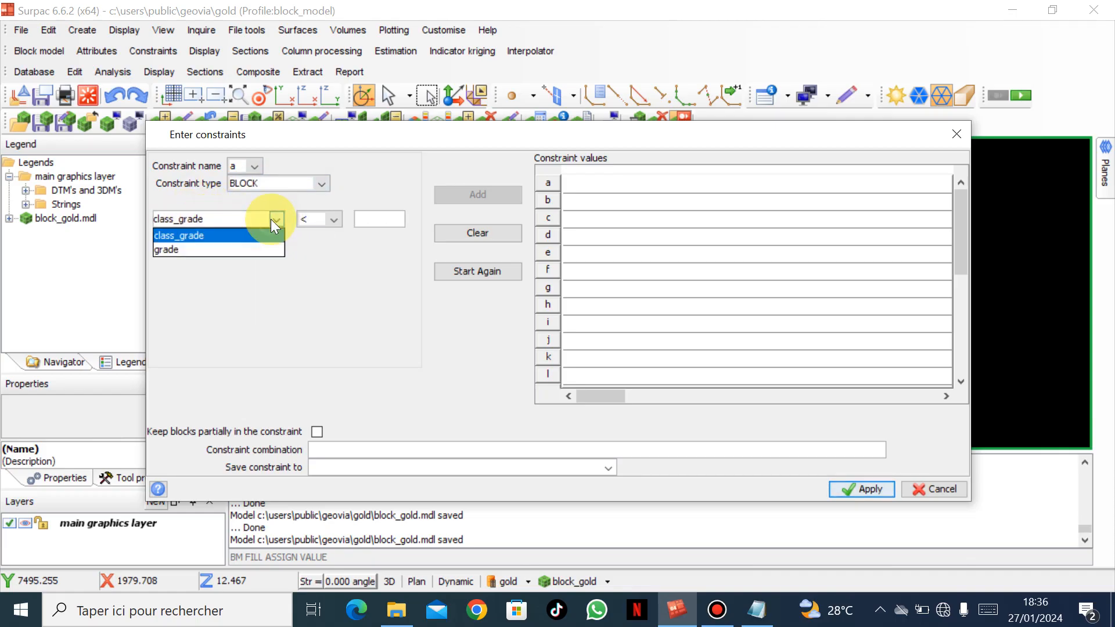
{"action": "left_click", "coordinate": [232, 249]}
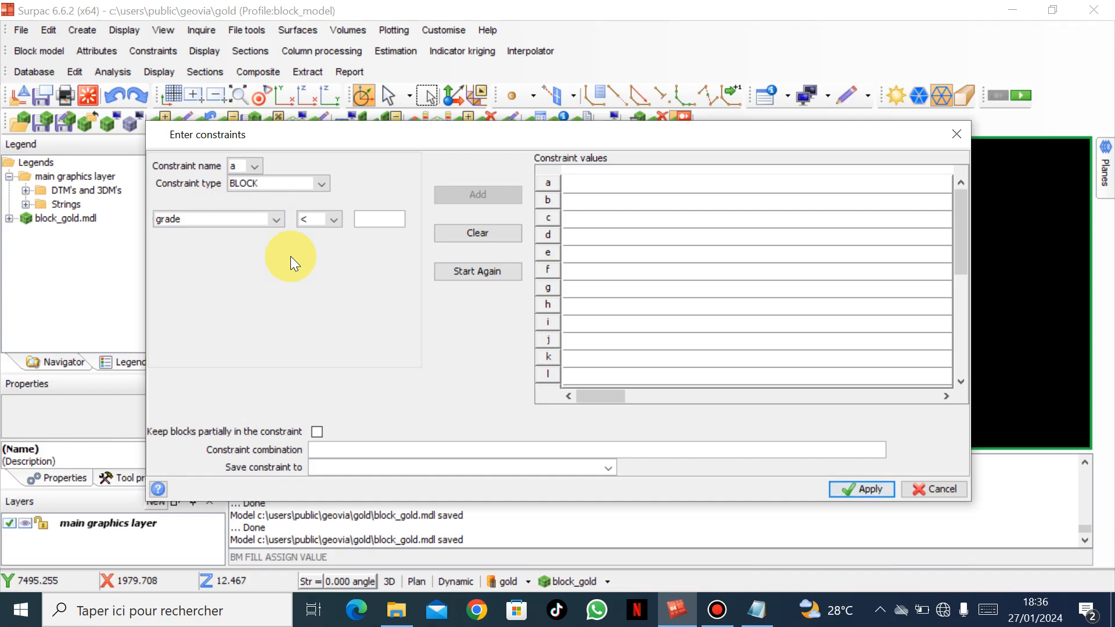
{"action": "left_click", "coordinate": [371, 223]}
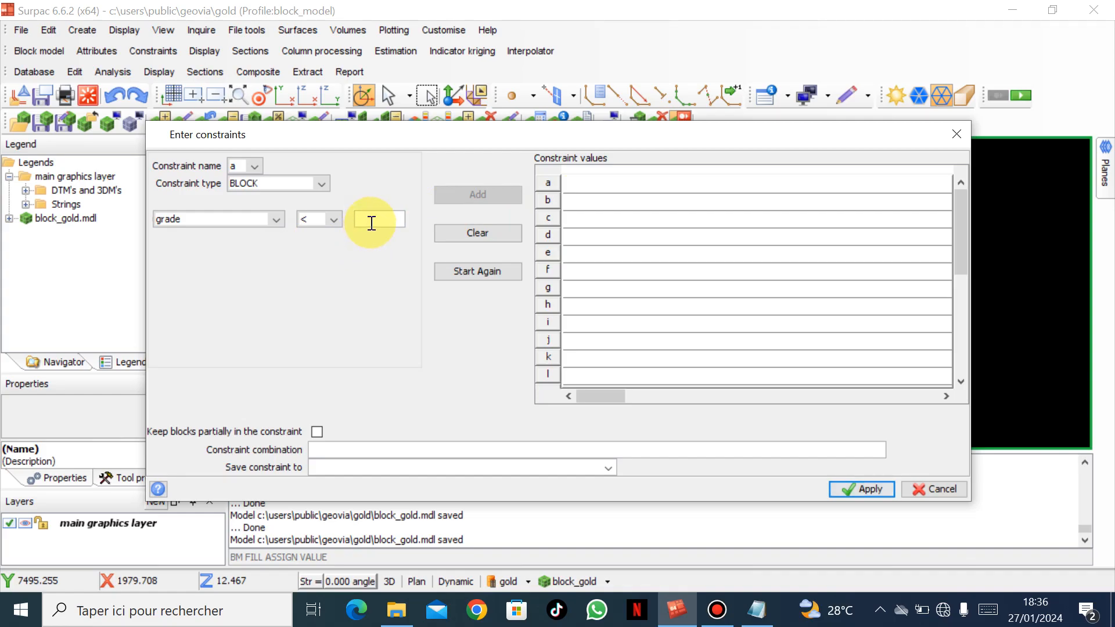
{"action": "type", "text": "2"}
{"action": "left_click", "coordinate": [470, 196]}
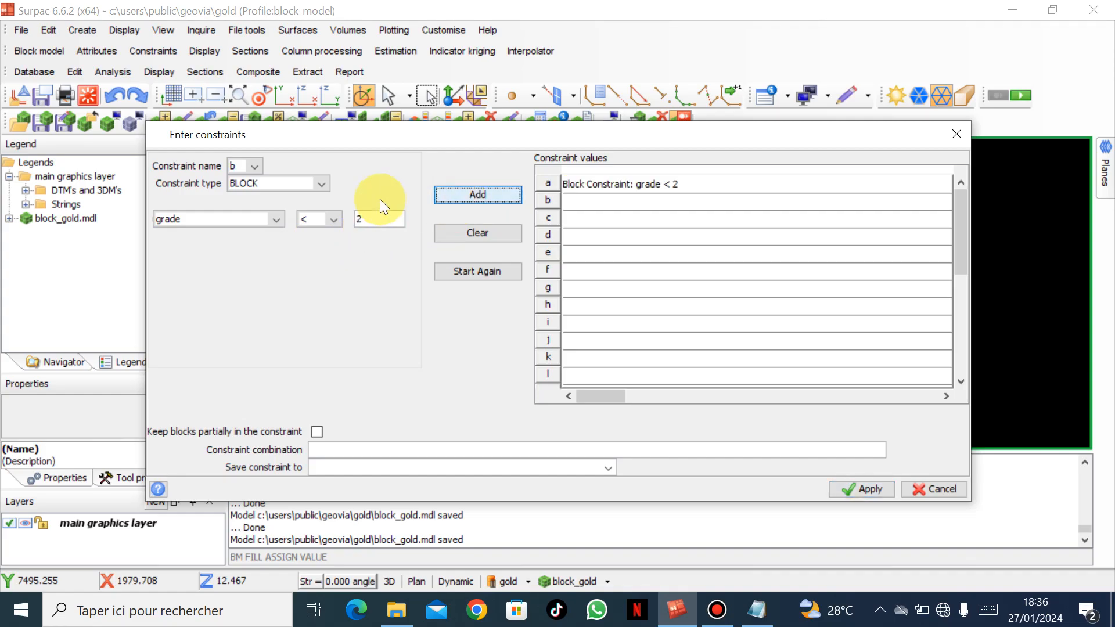
Add a second BLOCK constraint of grade >= 0.5, then run the Low_grade assignment and overwrite block_gold.mdl
{"action": "left_click", "coordinate": [332, 215]}
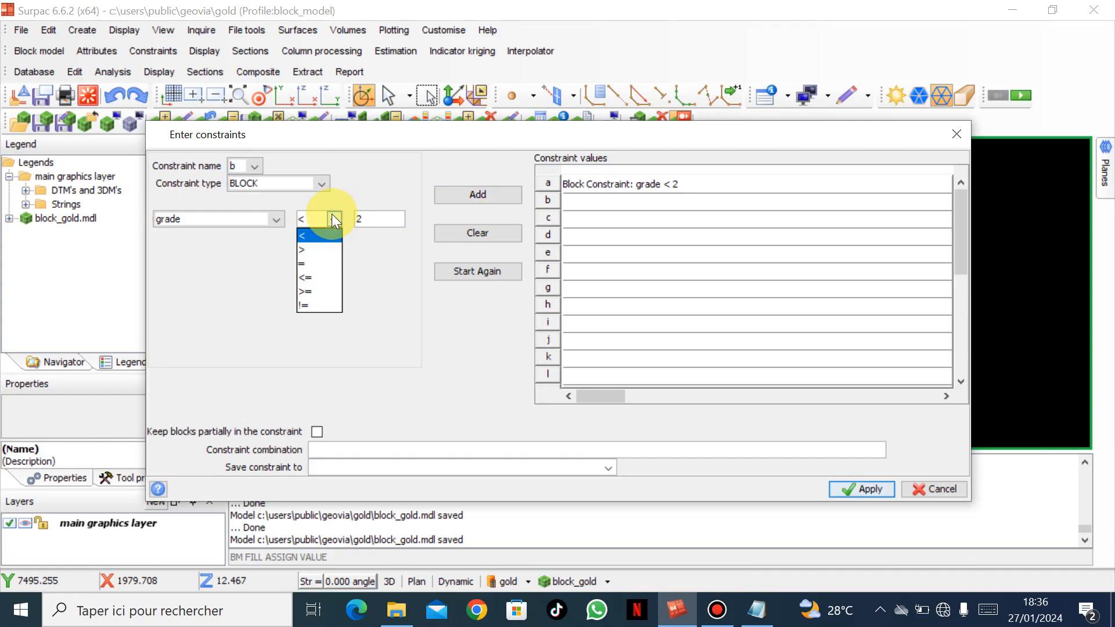
{"action": "left_click", "coordinate": [313, 292]}
{"action": "double_click", "coordinate": [381, 219]}
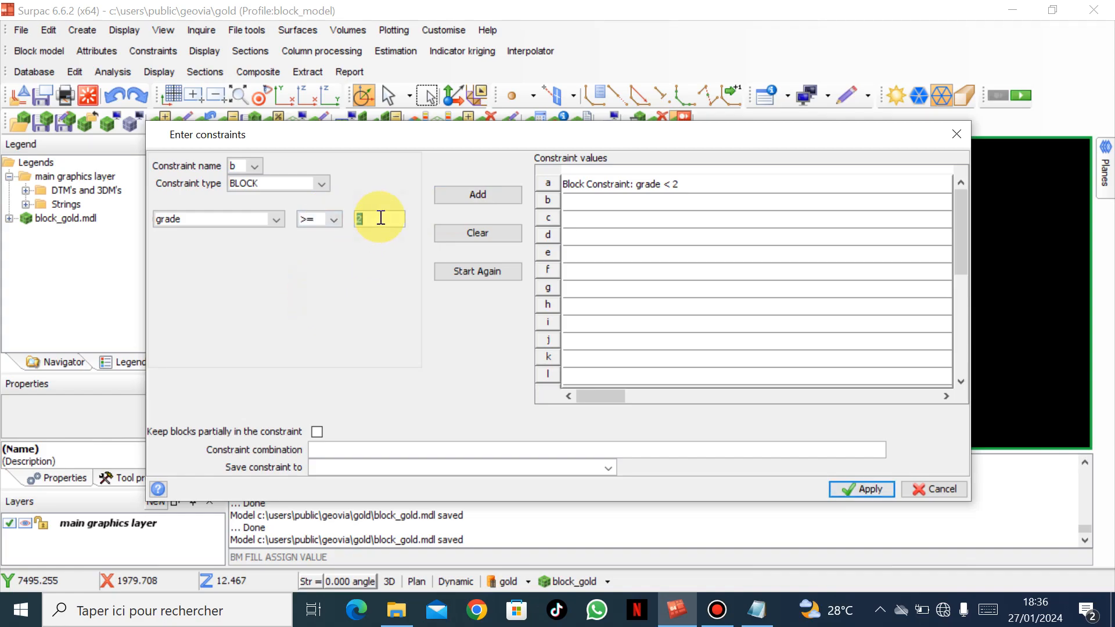
{"action": "type", "text": "0"}
{"action": "key", "text": "BackSpace"}
{"action": "type", "text": ".5"}
{"action": "left_click", "coordinate": [451, 193]}
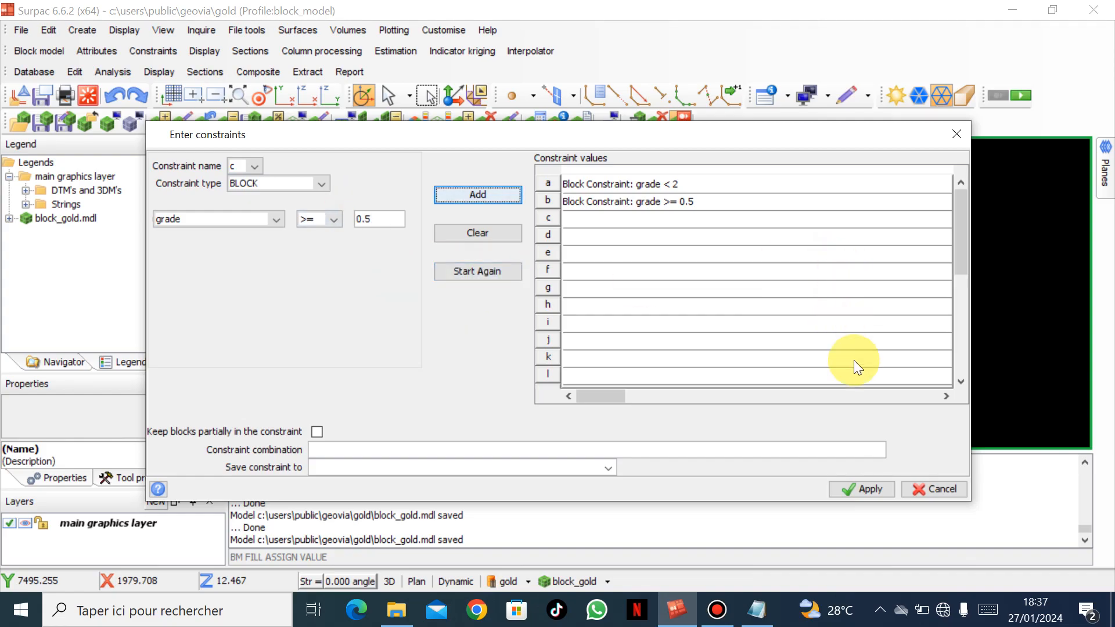
{"action": "left_click", "coordinate": [864, 487]}
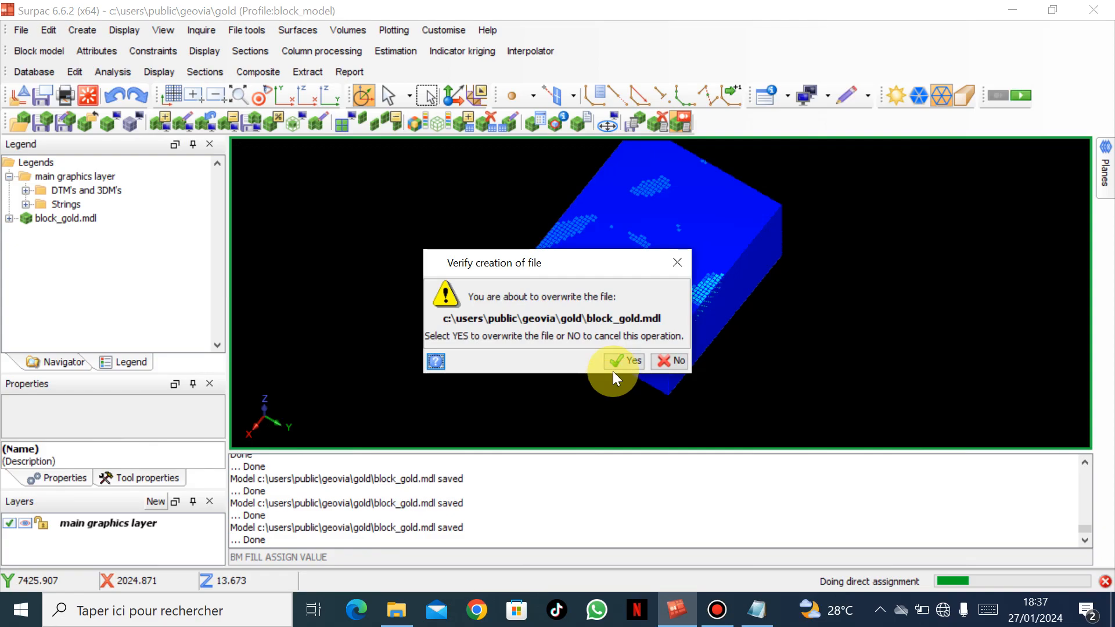
{"action": "left_click", "coordinate": [623, 361]}
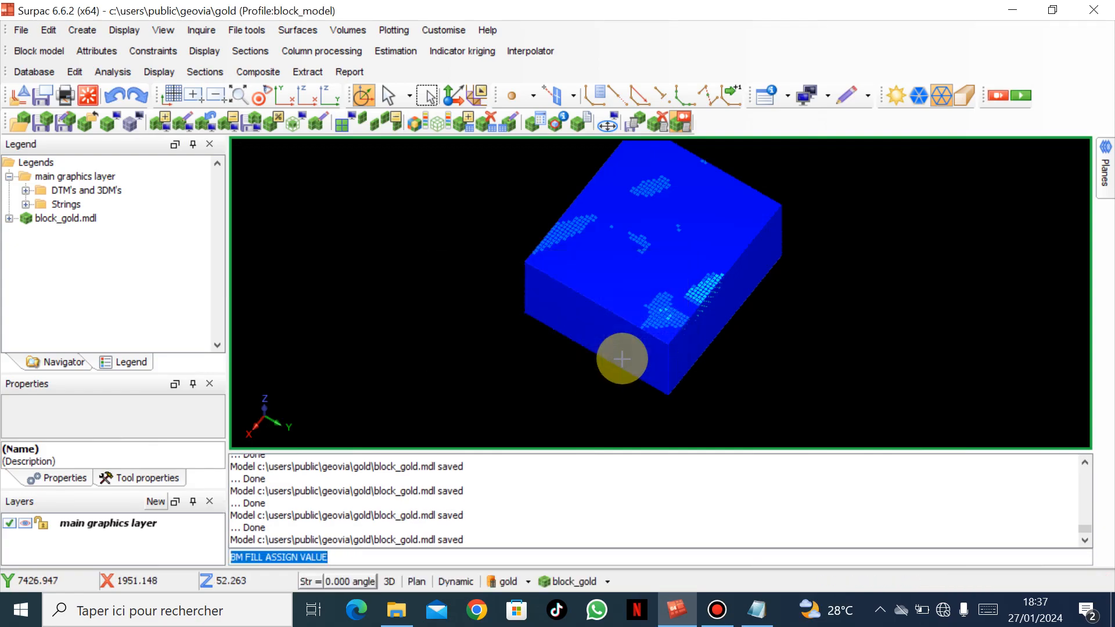
Set up a constrained value assignment that fills class_grade with Waste
{"action": "left_click", "coordinate": [402, 58]}
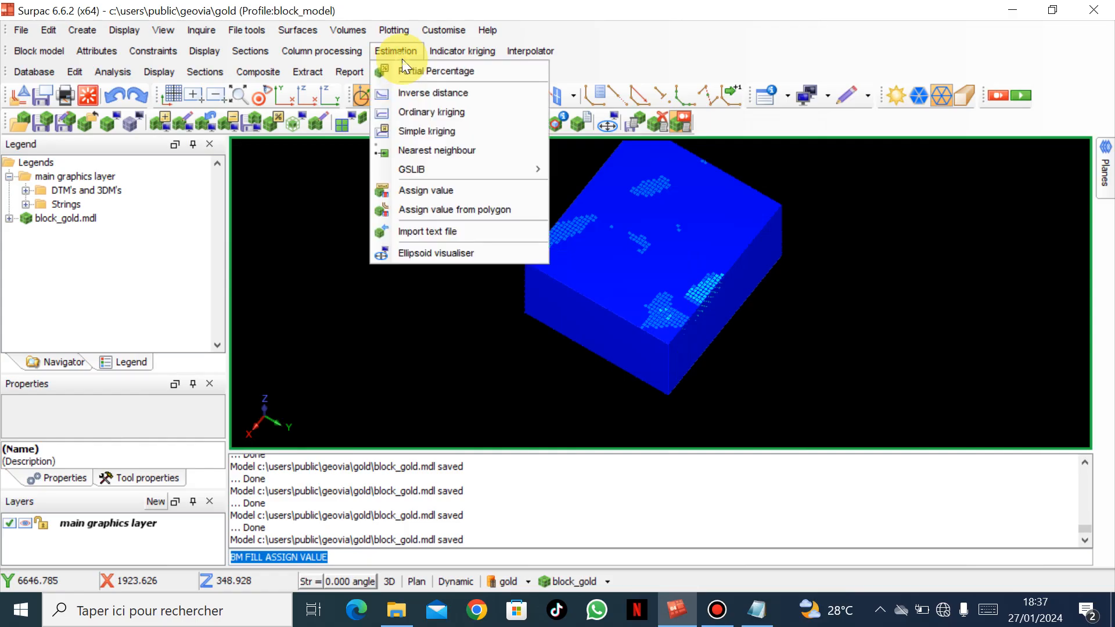
{"action": "left_click", "coordinate": [427, 189]}
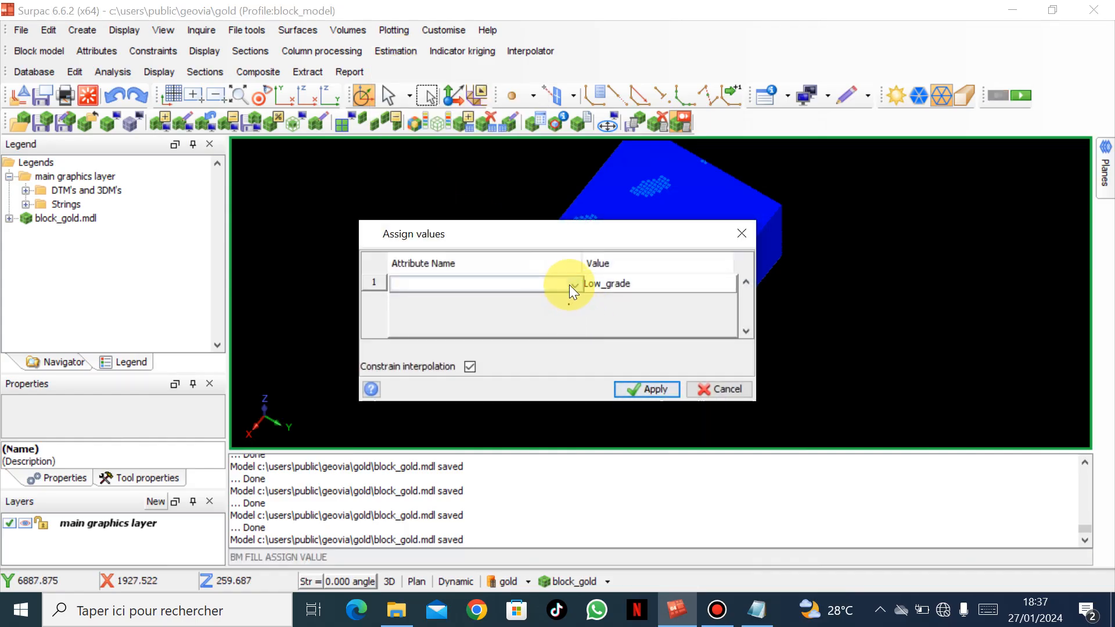
{"action": "left_click", "coordinate": [571, 284]}
{"action": "left_click", "coordinate": [509, 309]}
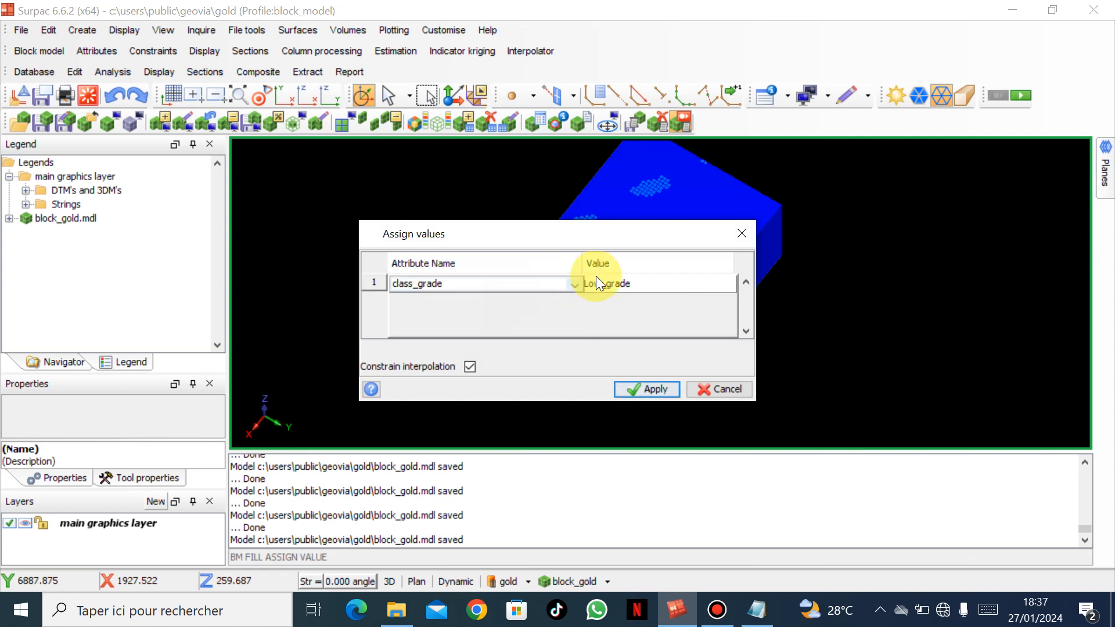
{"action": "left_click", "coordinate": [622, 282]}
{"action": "type", "text": "Waste"}
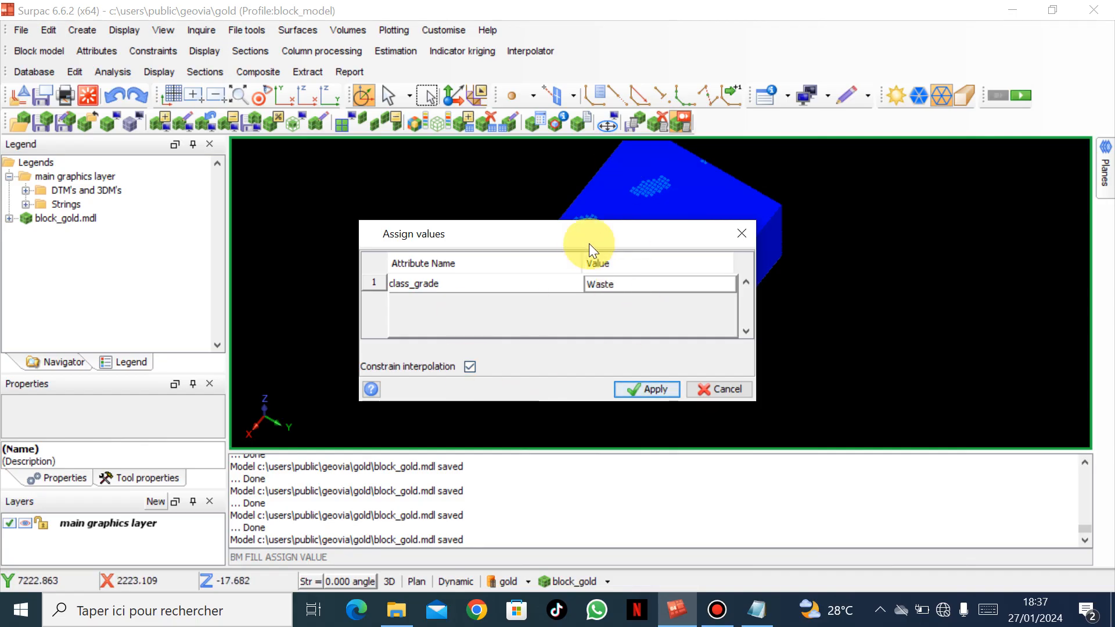
{"action": "left_click", "coordinate": [643, 387]}
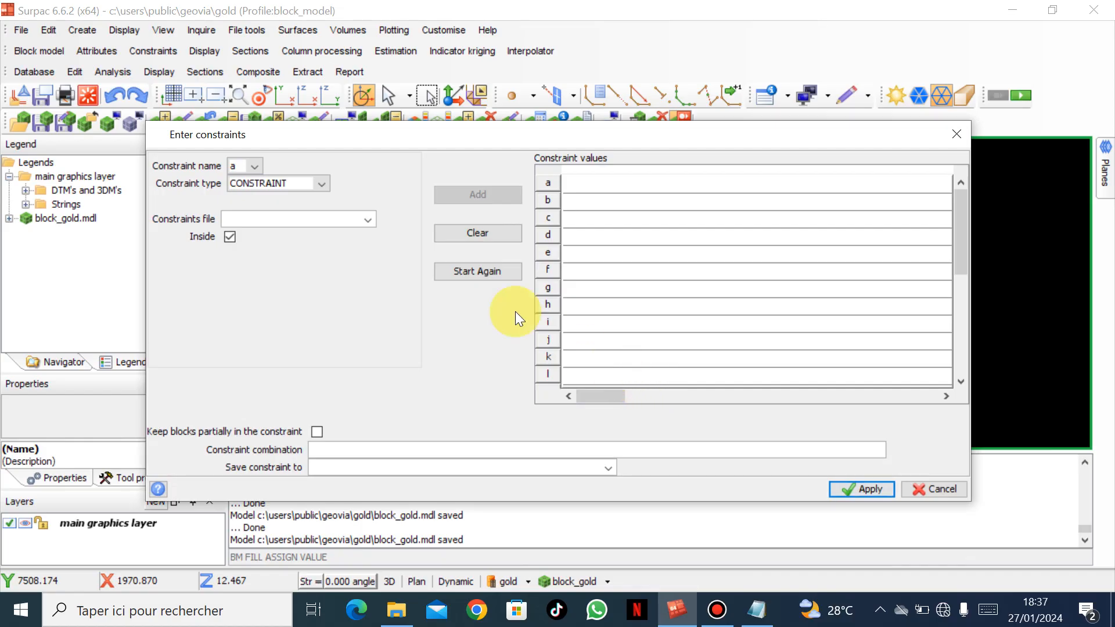
Add a BLOCK constraint of grade < 0.5, then run the Waste assignment and overwrite block_gold.mdl
{"action": "left_click", "coordinate": [320, 186]}
{"action": "left_click", "coordinate": [273, 225]}
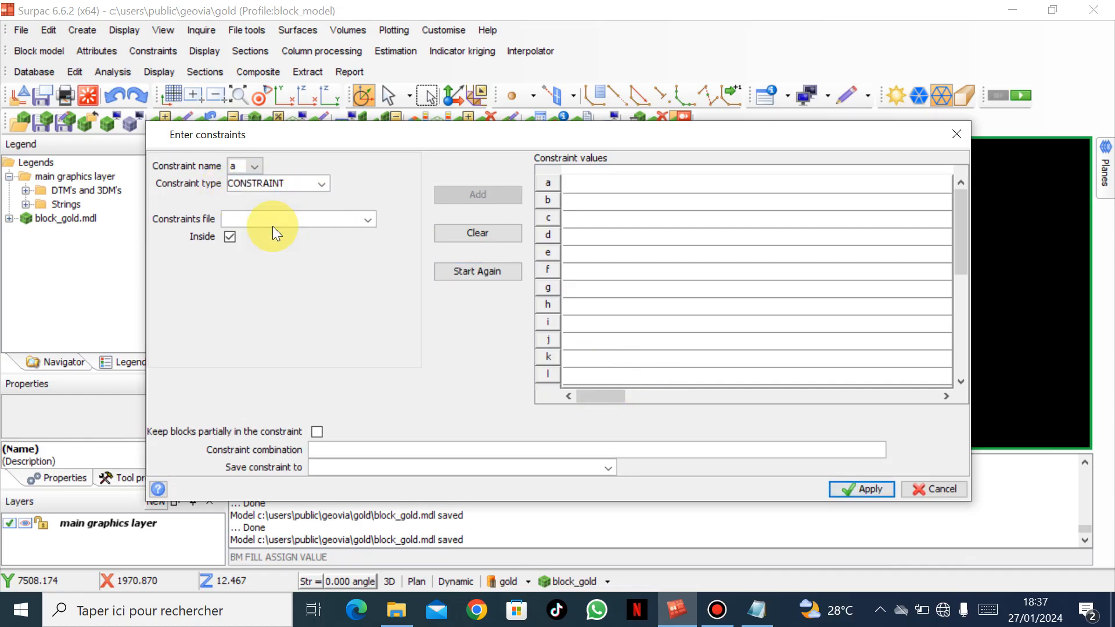
{"action": "left_click", "coordinate": [315, 181]}
{"action": "left_click", "coordinate": [274, 222]}
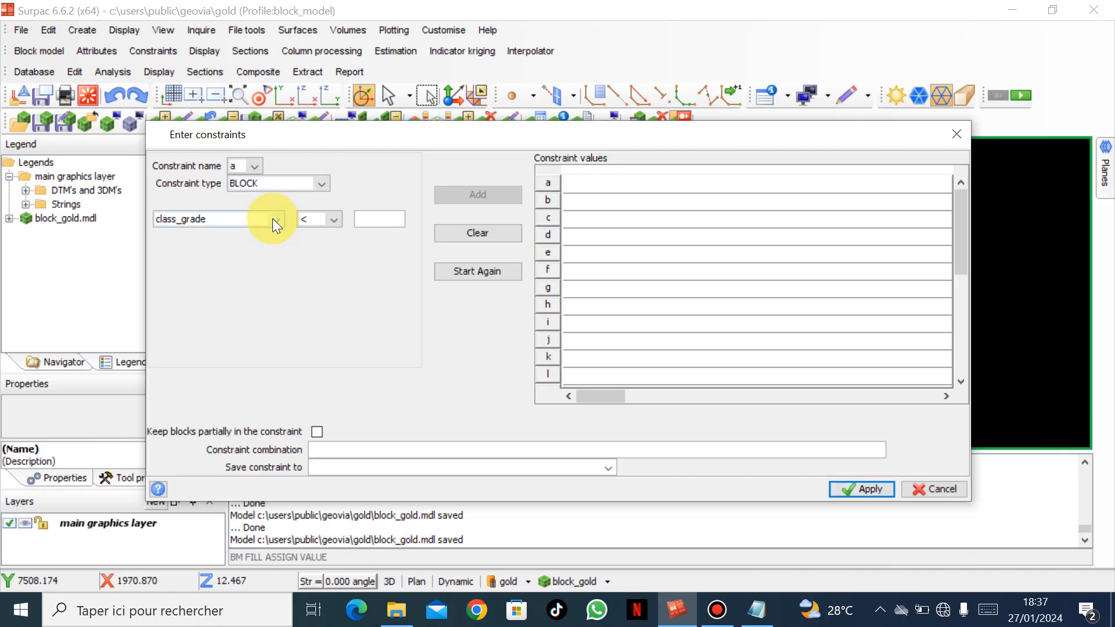
{"action": "left_click", "coordinate": [273, 219]}
{"action": "left_click", "coordinate": [236, 249]}
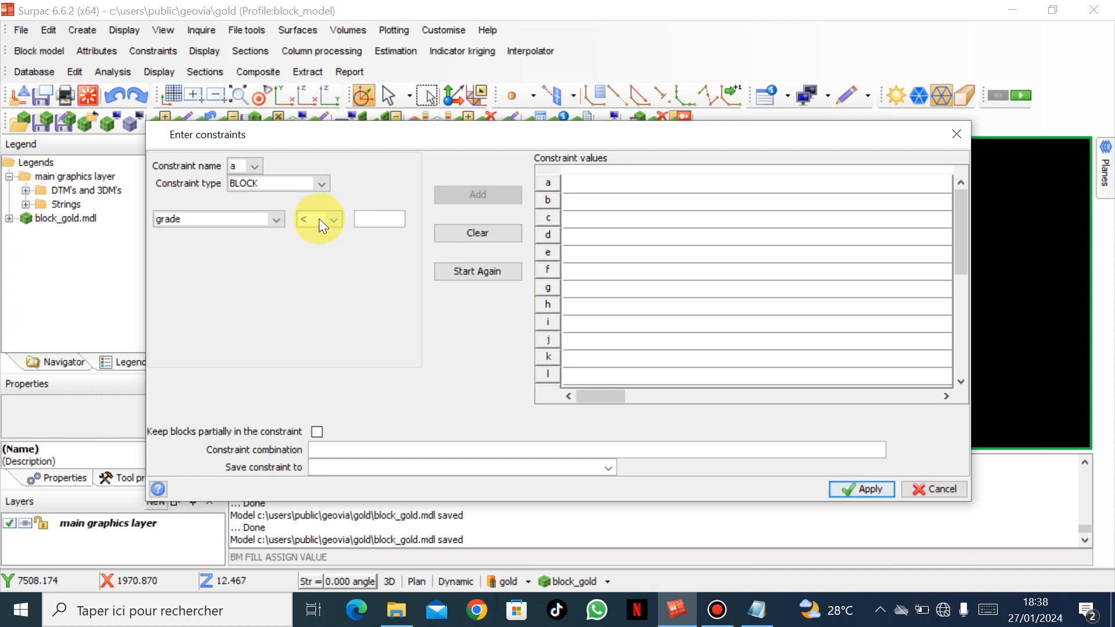
{"action": "left_click", "coordinate": [371, 218]}
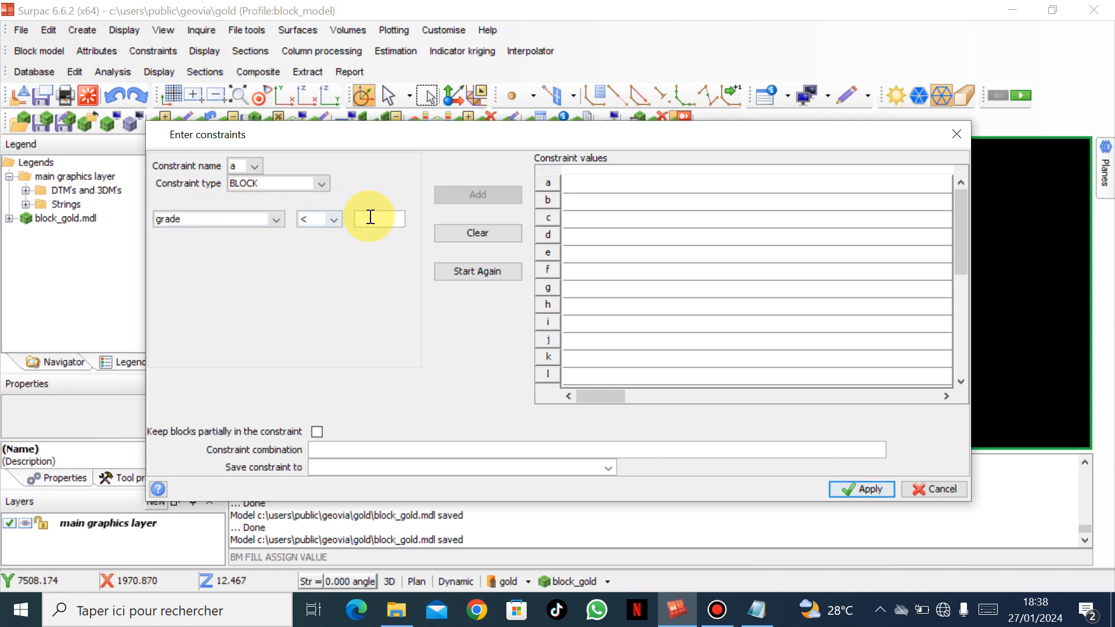
{"action": "type", "text": "0"}
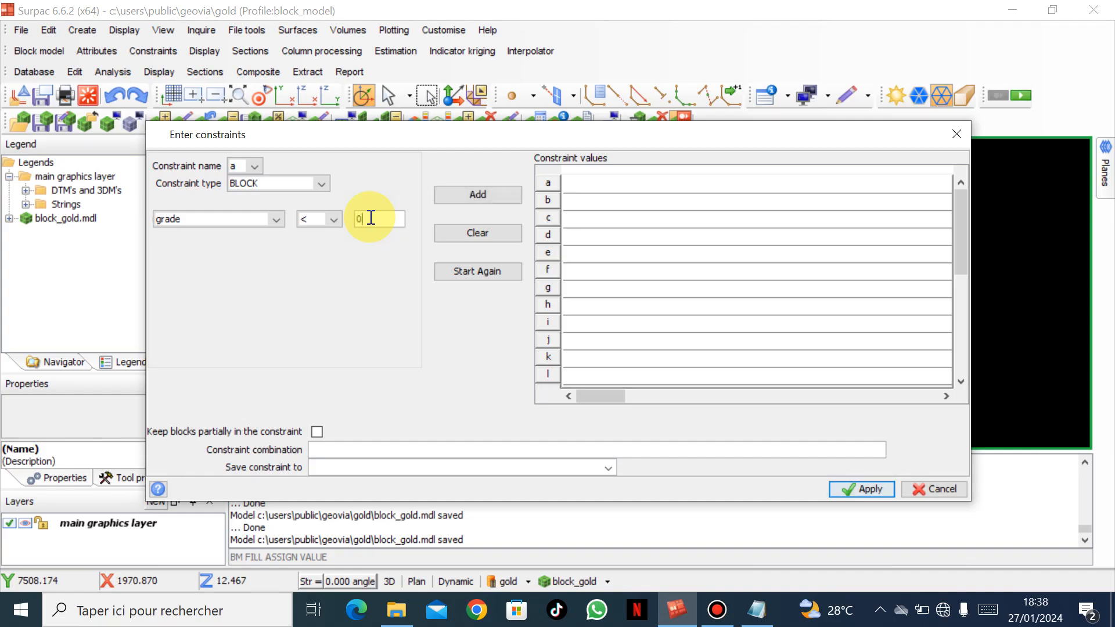
{"action": "type", "text": ".5"}
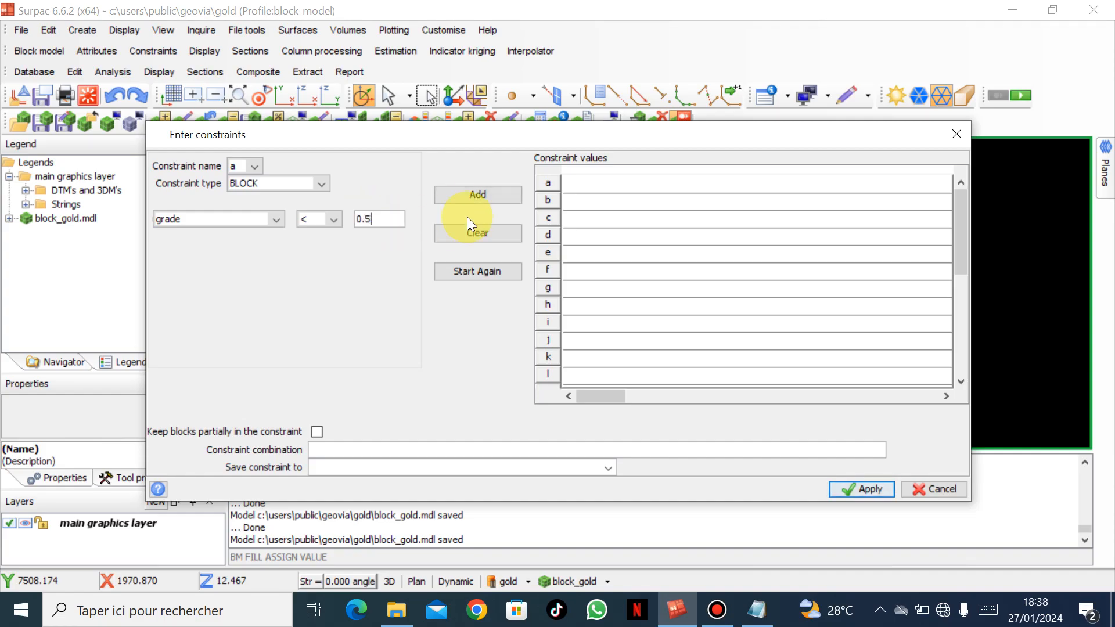
{"action": "left_click", "coordinate": [468, 193]}
{"action": "left_click", "coordinate": [836, 488]}
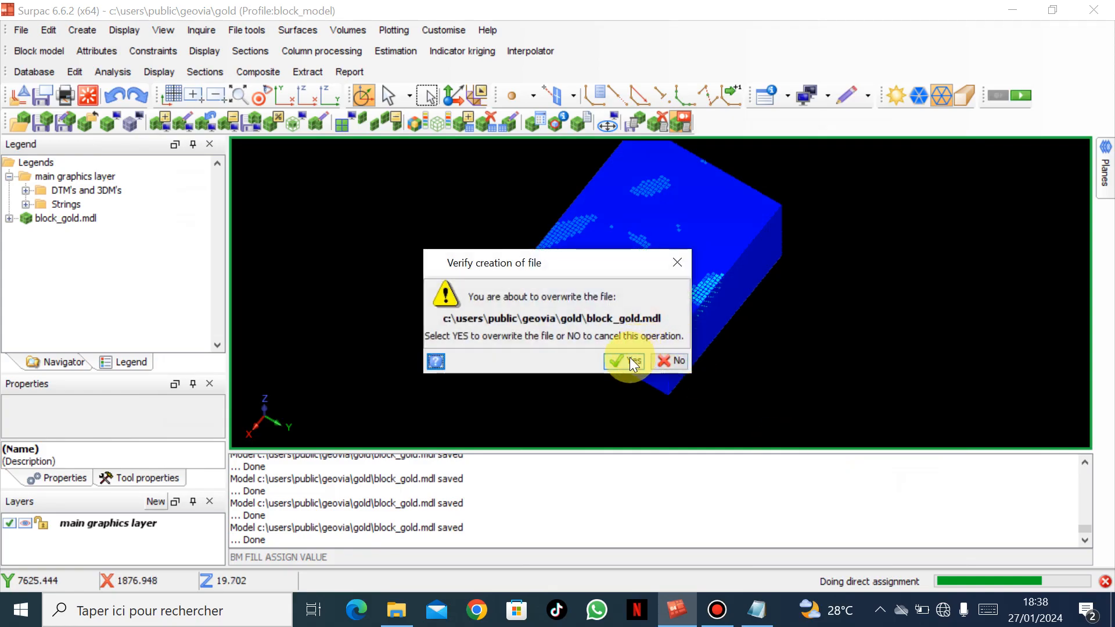
{"action": "left_click", "coordinate": [629, 357]}
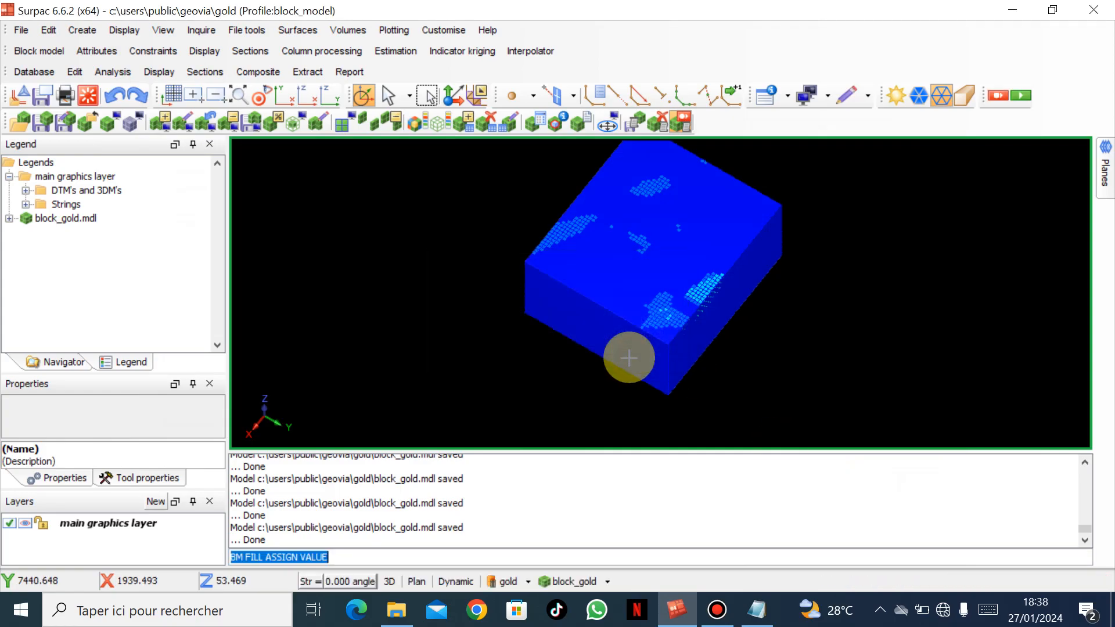
Inspect the class_grade and grade attributes of three different blocks on the displayed model
{"action": "left_click", "coordinate": [555, 118]}
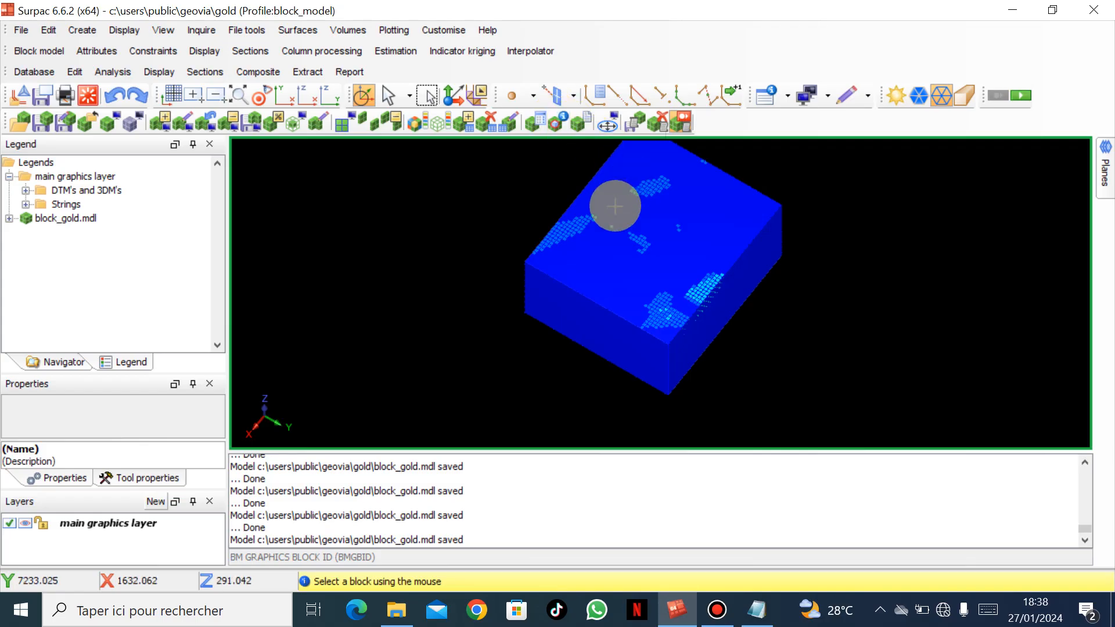
{"action": "left_click", "coordinate": [684, 270]}
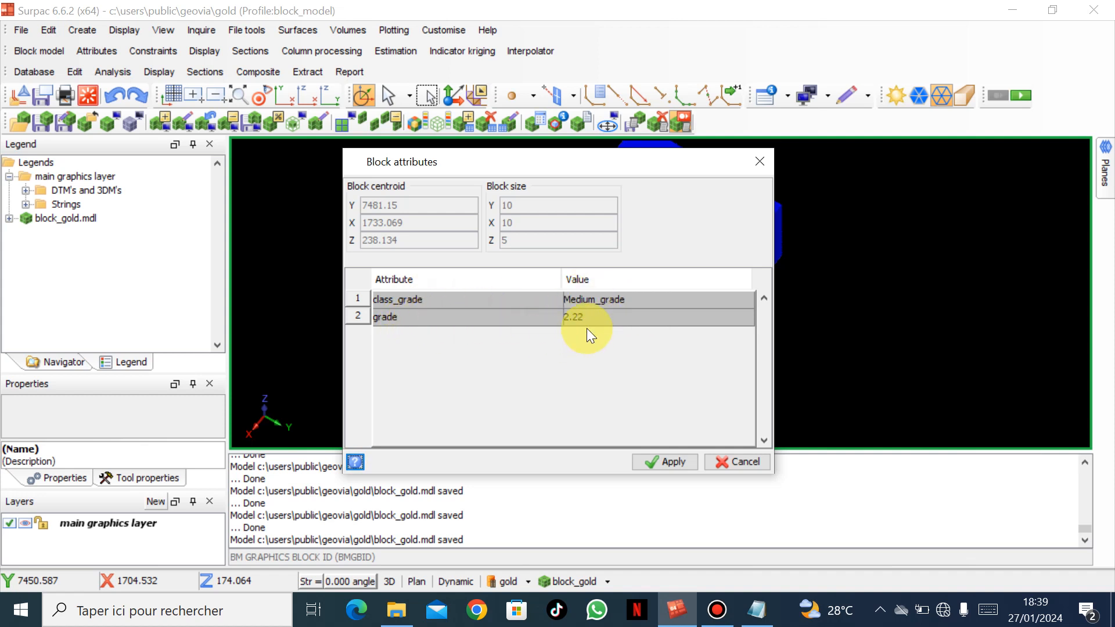
{"action": "left_click", "coordinate": [656, 457]}
{"action": "left_click", "coordinate": [669, 219]}
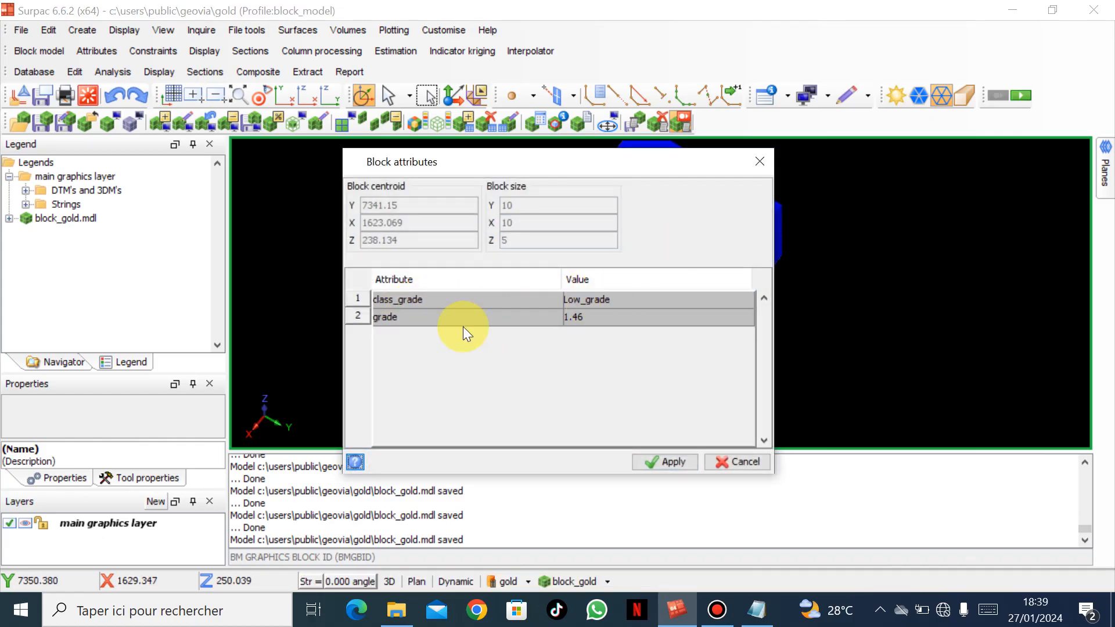
{"action": "left_click", "coordinate": [662, 458]}
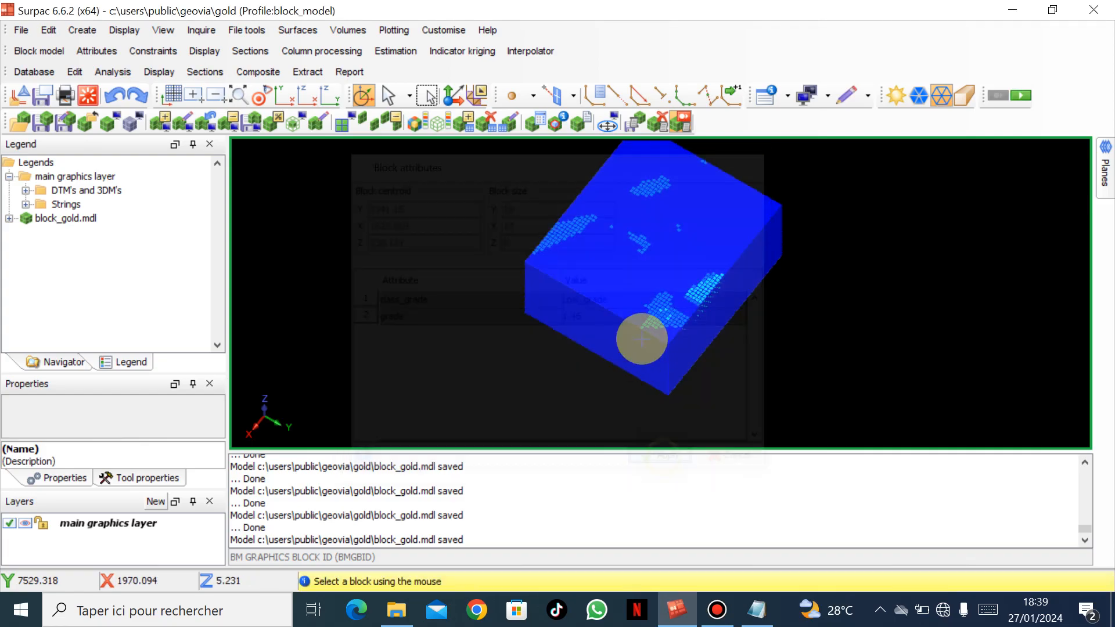
{"action": "left_click", "coordinate": [635, 319]}
{"action": "left_click", "coordinate": [652, 461]}
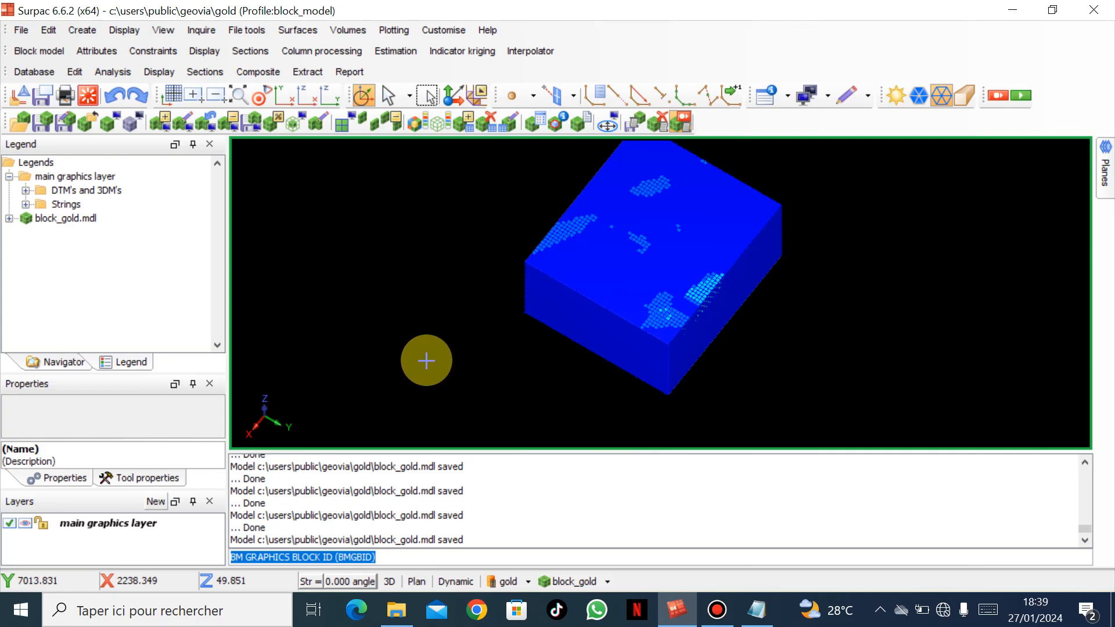
Set the block colours to follow the class_grade attribute and scan its values
{"action": "left_click", "coordinate": [416, 128]}
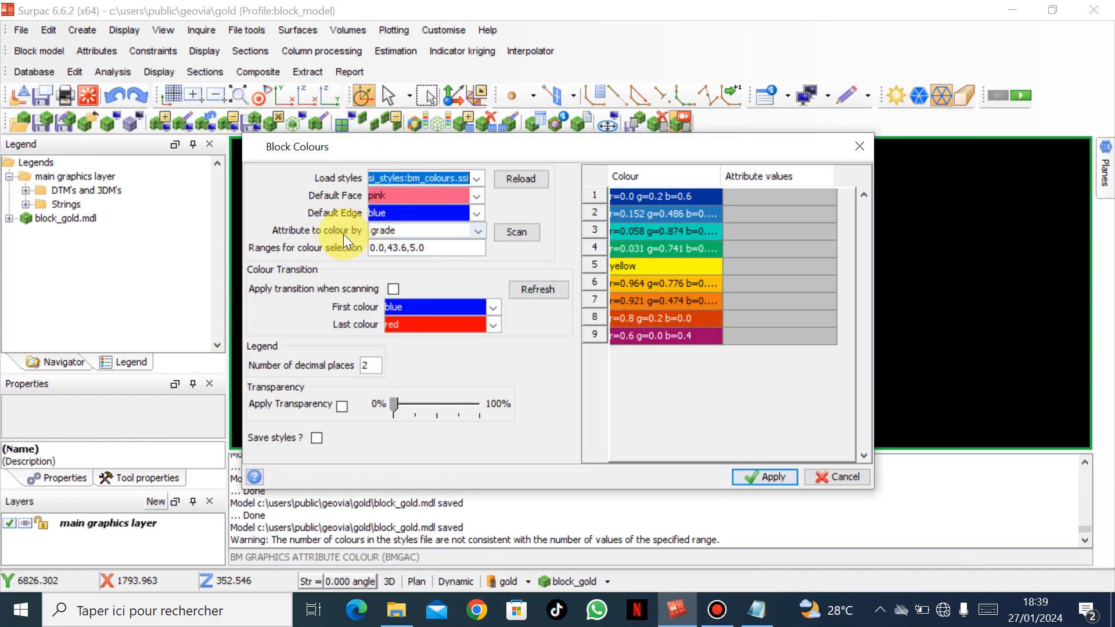
{"action": "left_click", "coordinate": [475, 229]}
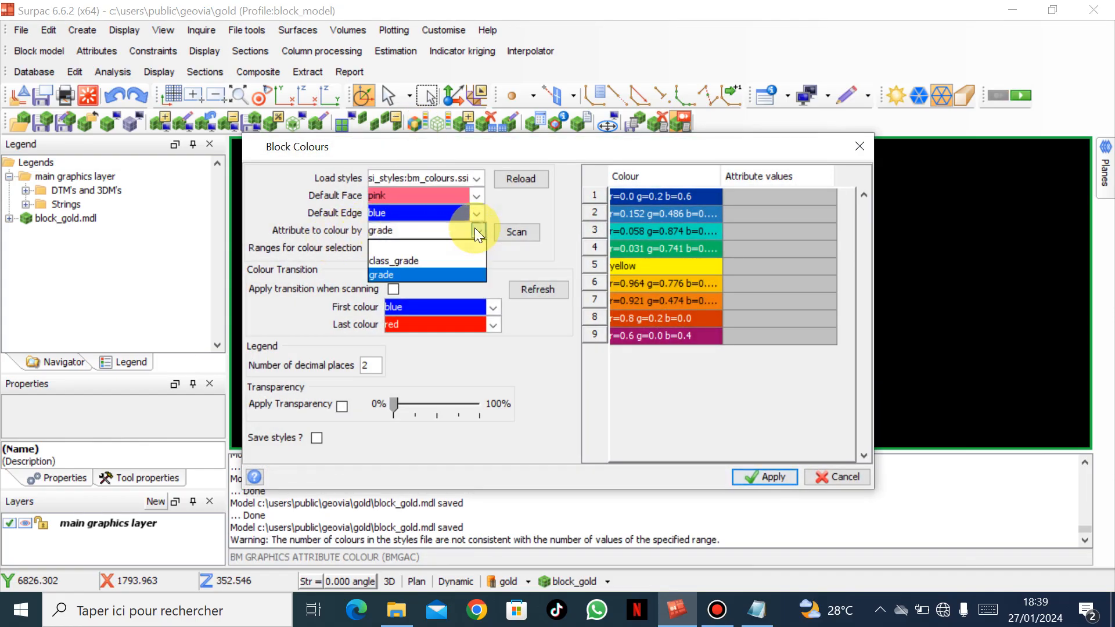
{"action": "left_click", "coordinate": [424, 259]}
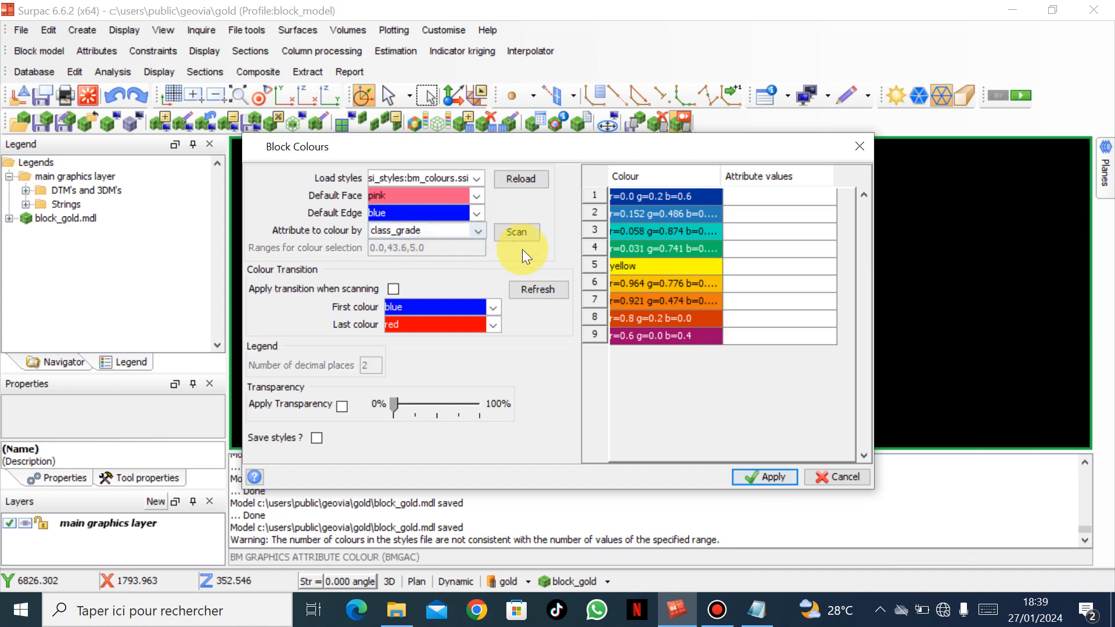
{"action": "left_click", "coordinate": [521, 231]}
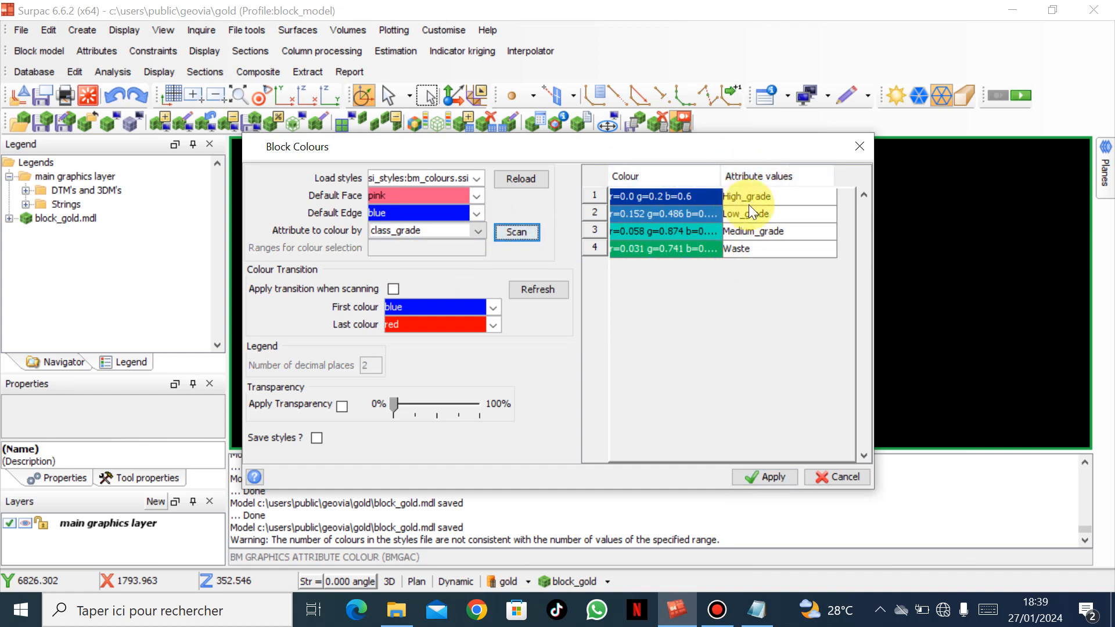
Set the High_grade block colour to pinkish red (r=1.0 g=0.2 b=0.4)
{"action": "left_click", "coordinate": [714, 196]}
{"action": "left_click", "coordinate": [714, 196]}
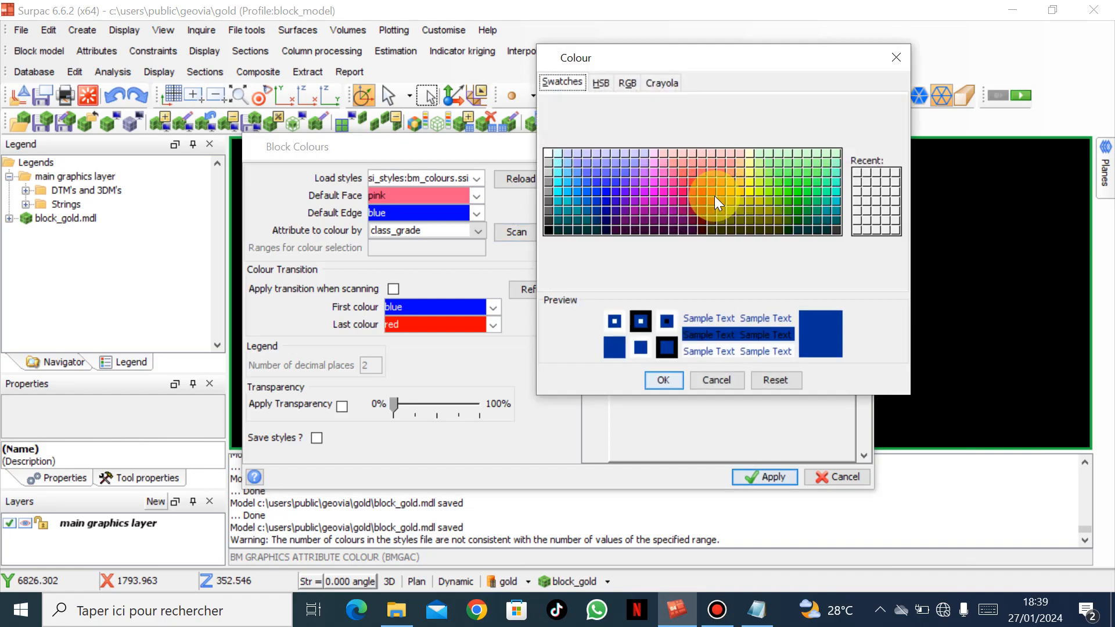
{"action": "left_click", "coordinate": [684, 180]}
{"action": "left_click", "coordinate": [669, 372]}
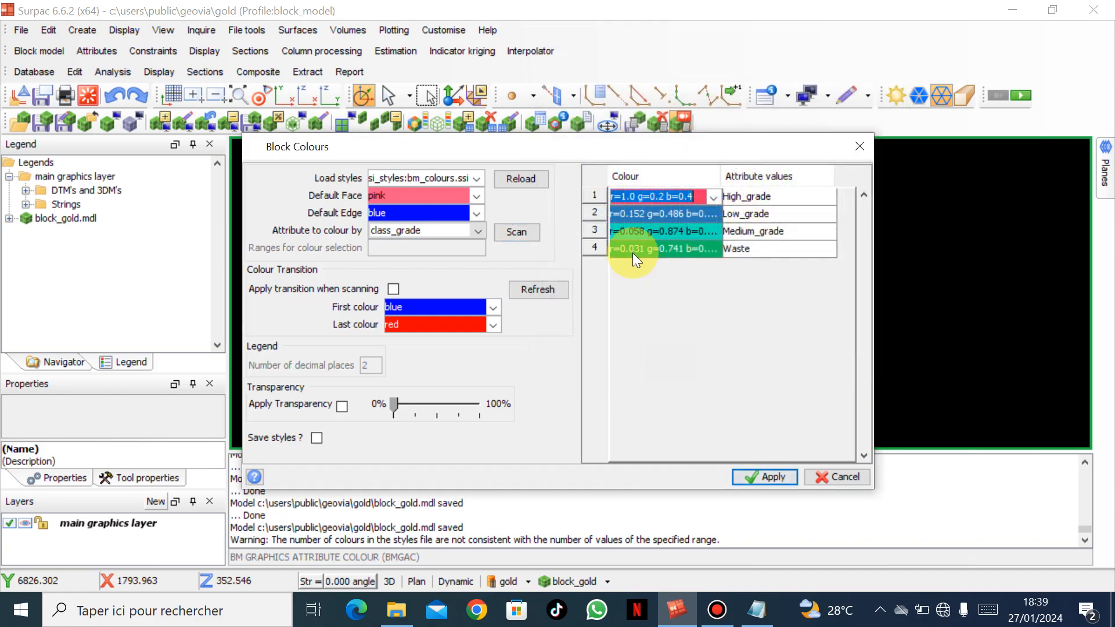
Set the Medium_grade block colour to yellow (r=1.0 g=1.0 b=0.2)
{"action": "left_click", "coordinate": [715, 234]}
{"action": "left_click", "coordinate": [714, 231]}
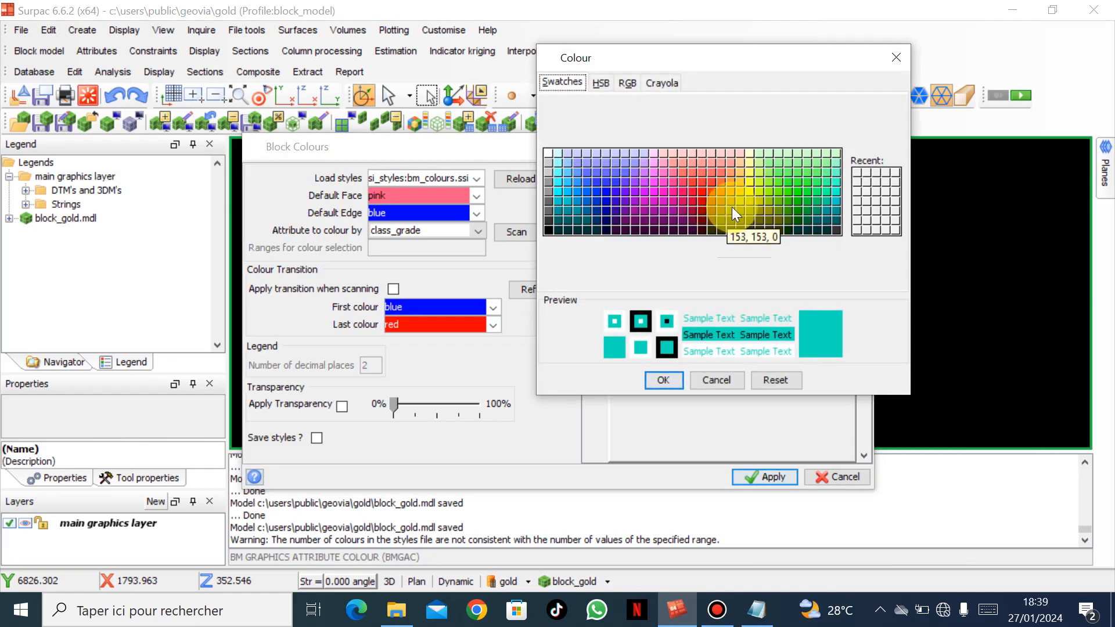
{"action": "left_click", "coordinate": [747, 193]}
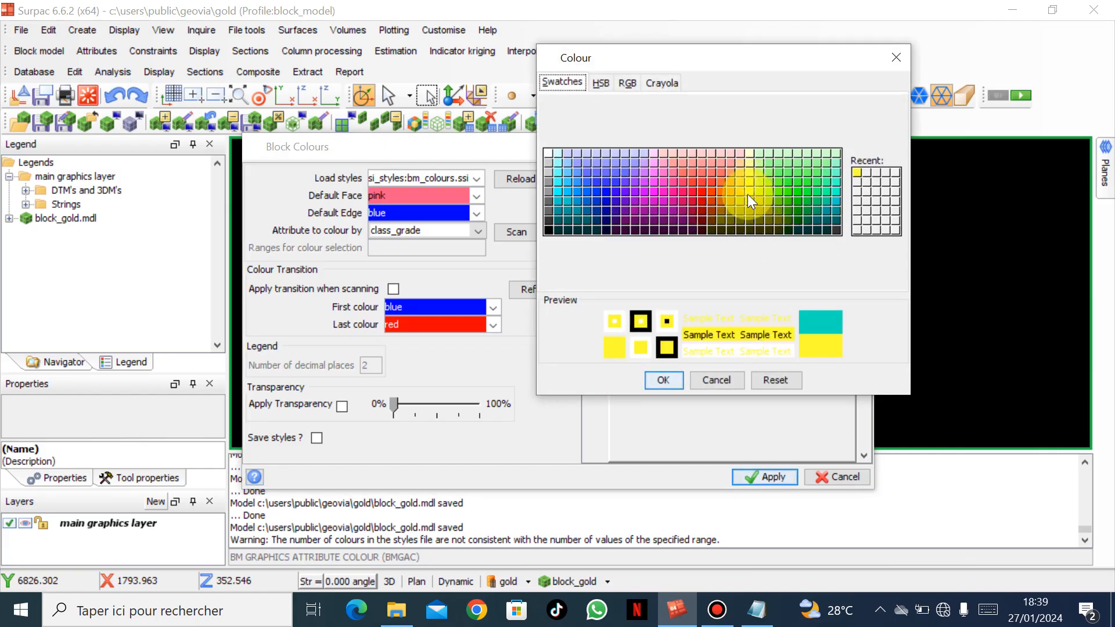
{"action": "left_click", "coordinate": [667, 370]}
Set the Waste block colour to light grey (r=0.8 g=0.8 b=0.8)
{"action": "left_click", "coordinate": [712, 247]}
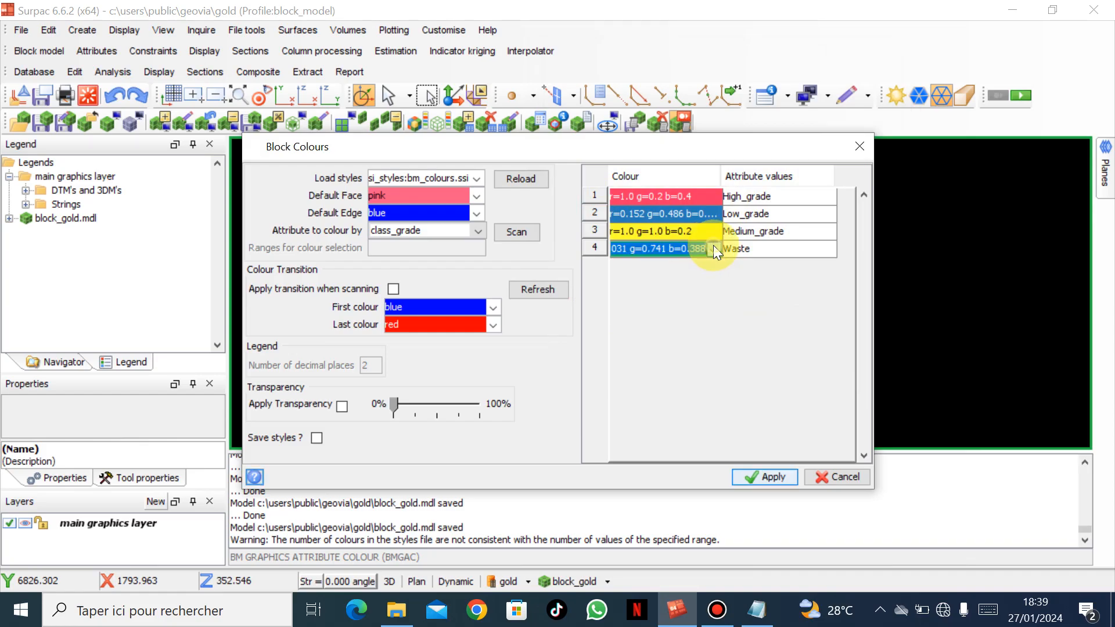
{"action": "left_click", "coordinate": [712, 248]}
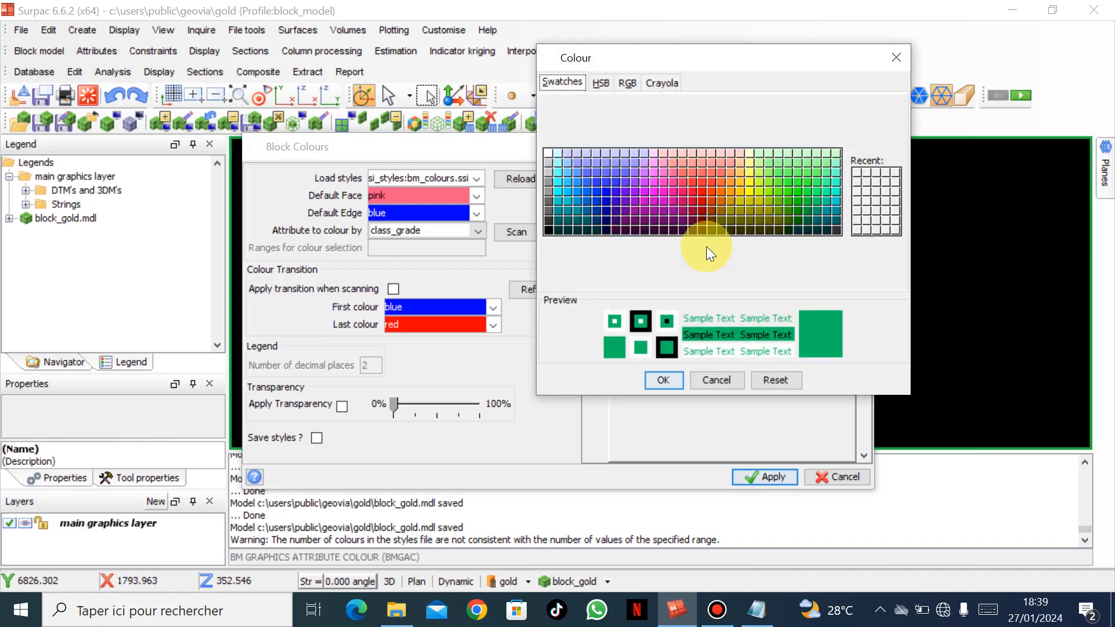
{"action": "left_click", "coordinate": [545, 160]}
{"action": "left_click", "coordinate": [655, 376]}
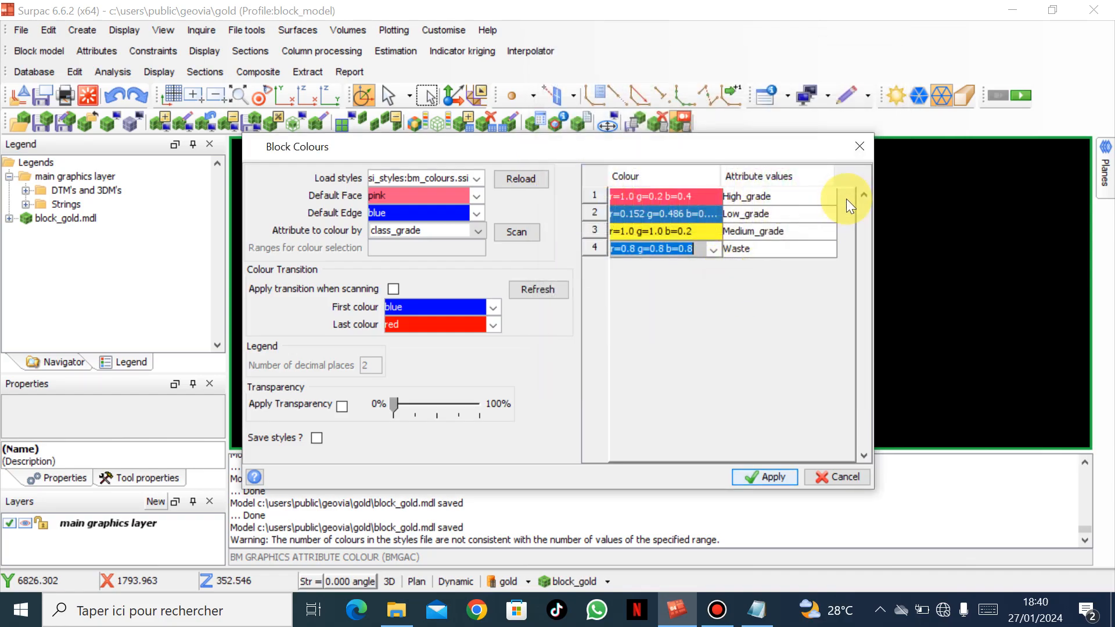
Apply the class colours to the block model and expand the class_grade legend of block_gold.mdl
{"action": "left_click", "coordinate": [770, 472]}
{"action": "left_click_drag", "start_coordinate": [598, 286], "coordinate": [580, 248]}
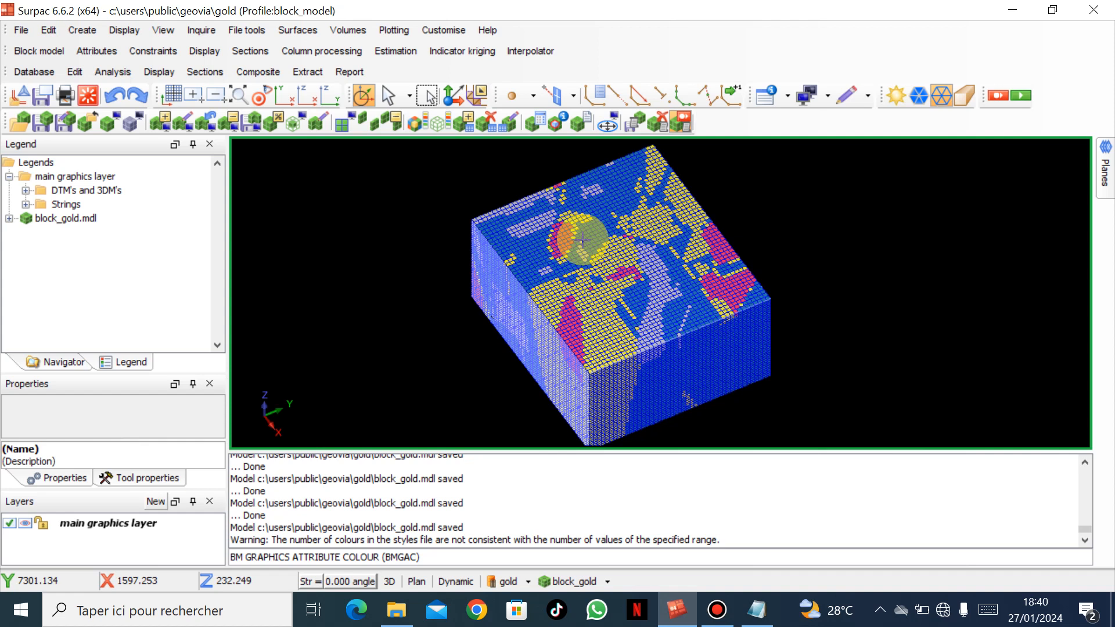
{"action": "left_click", "coordinate": [9, 218]}
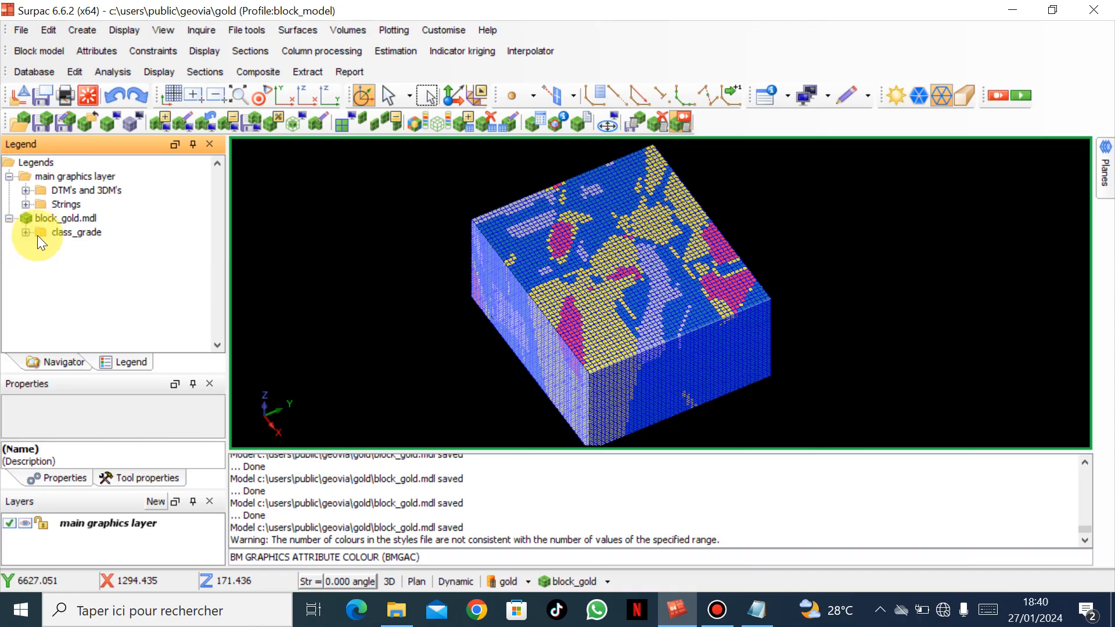
{"action": "left_click", "coordinate": [26, 232]}
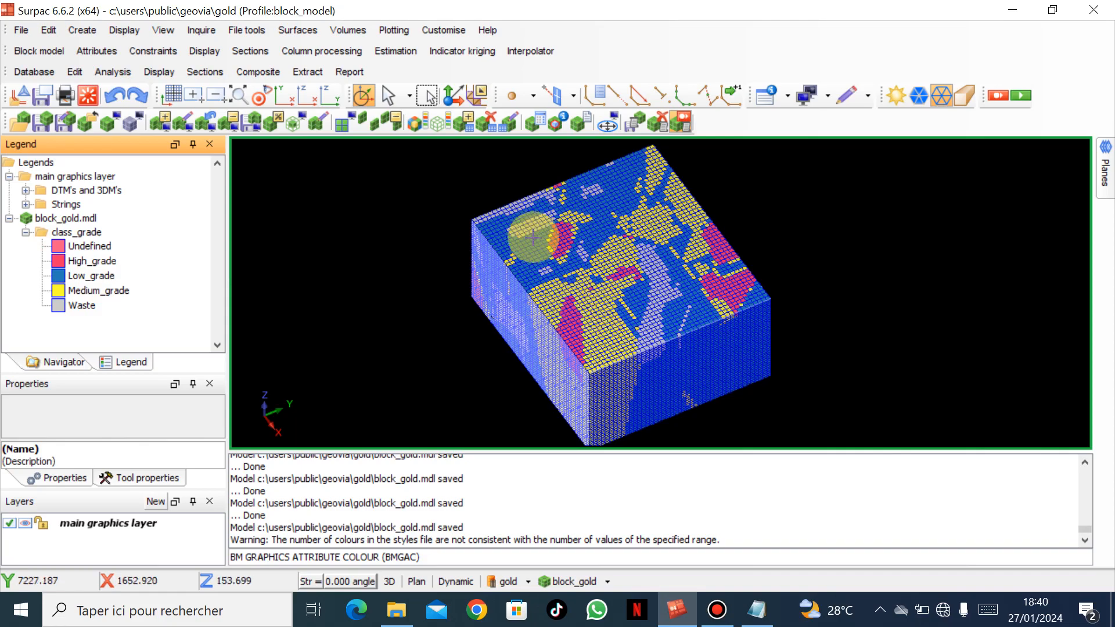
Inspect the class_grade and grade attributes of two blocks in separate pinkish-red High_grade zones on the model's upper face
{"action": "left_click", "coordinate": [549, 121]}
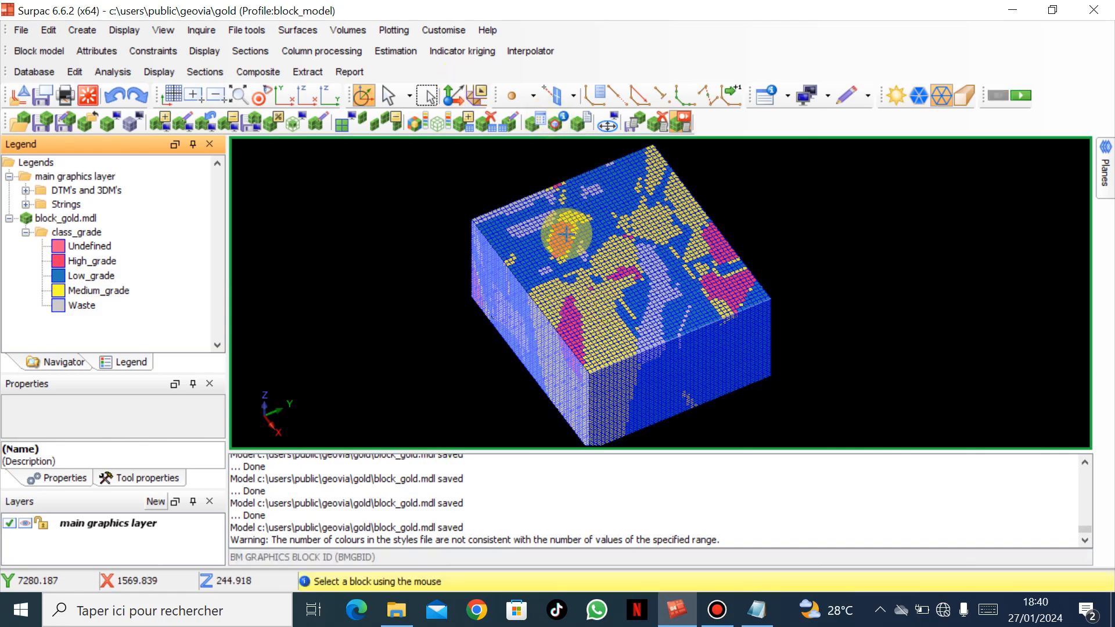
{"action": "left_click", "coordinate": [566, 234]}
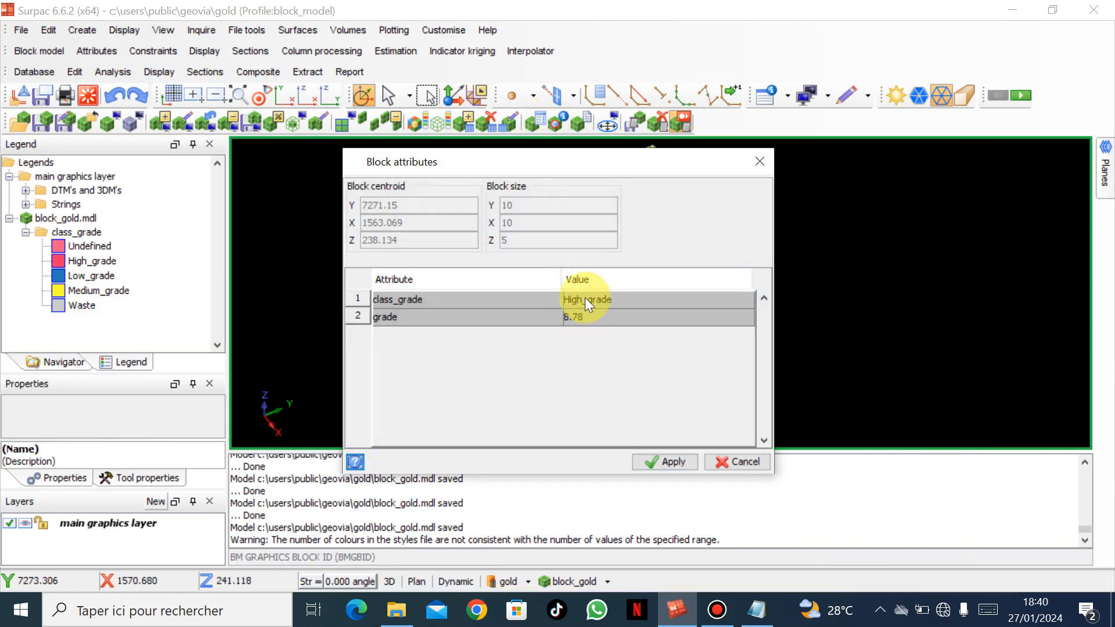
{"action": "left_click", "coordinate": [662, 463]}
{"action": "left_click", "coordinate": [729, 294]}
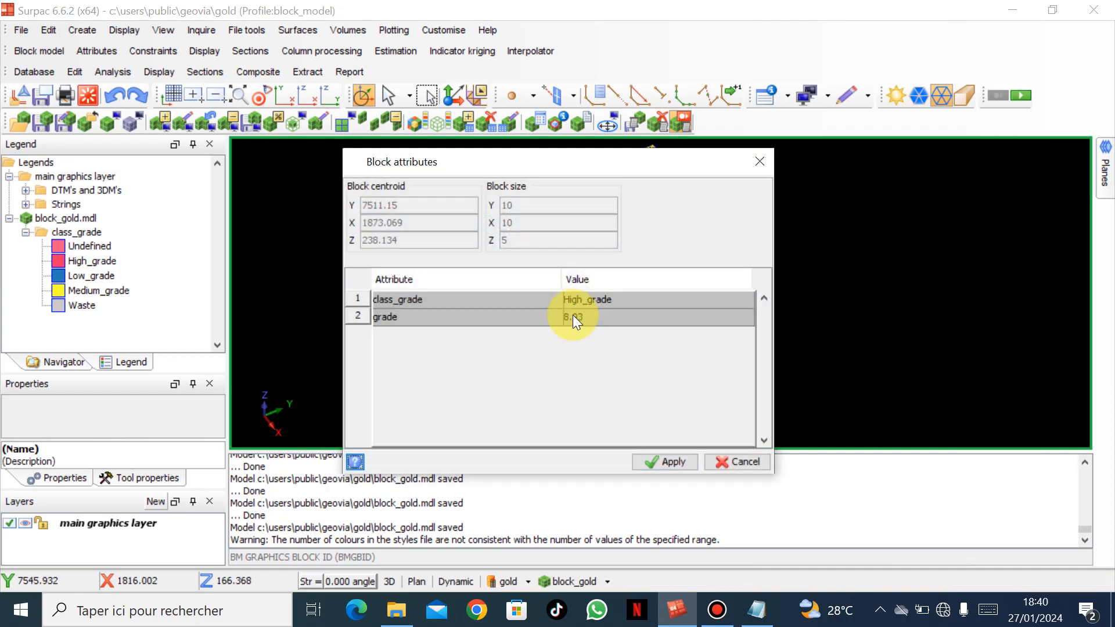
{"action": "left_click", "coordinate": [663, 464]}
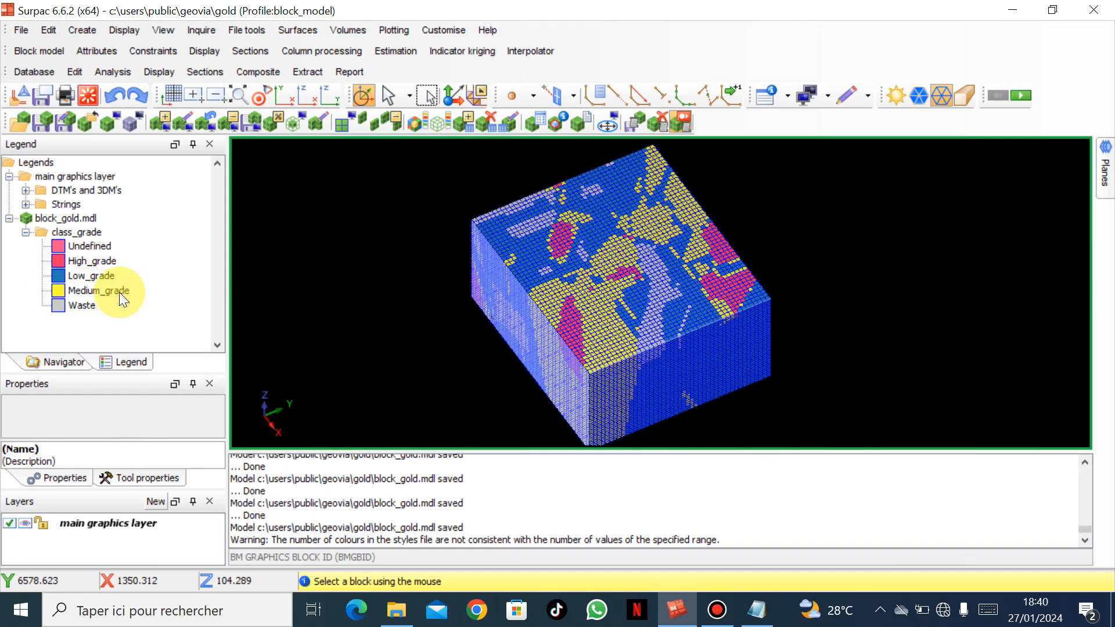
Check the class_grade and grade attributes of three yellow Medium_grade blocks across the model's upper face
{"action": "left_click", "coordinate": [616, 248]}
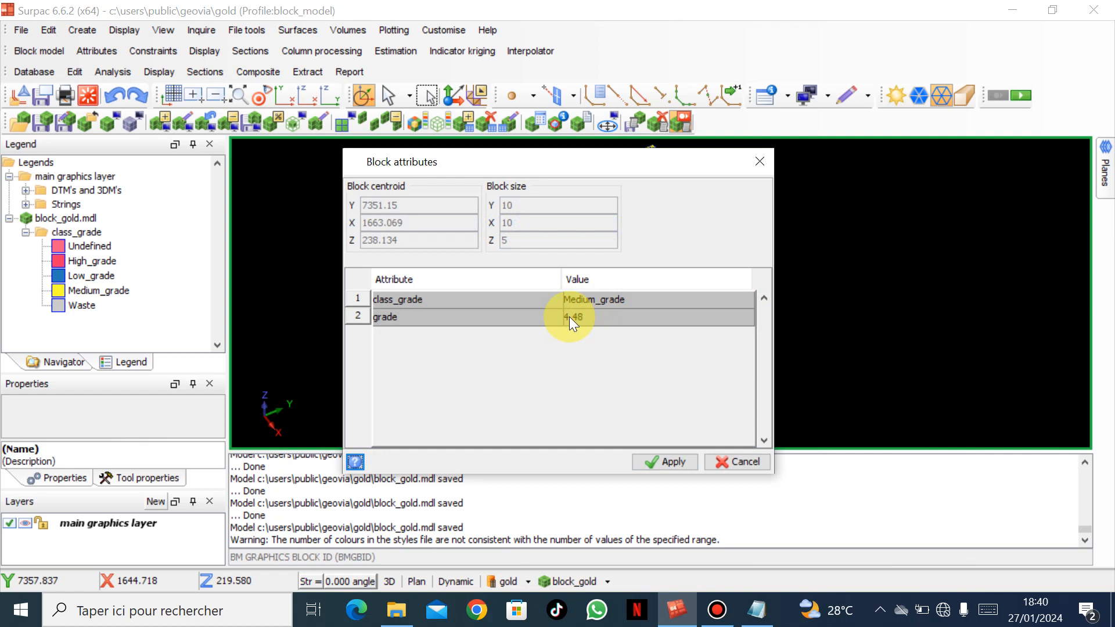
{"action": "left_click", "coordinate": [661, 458]}
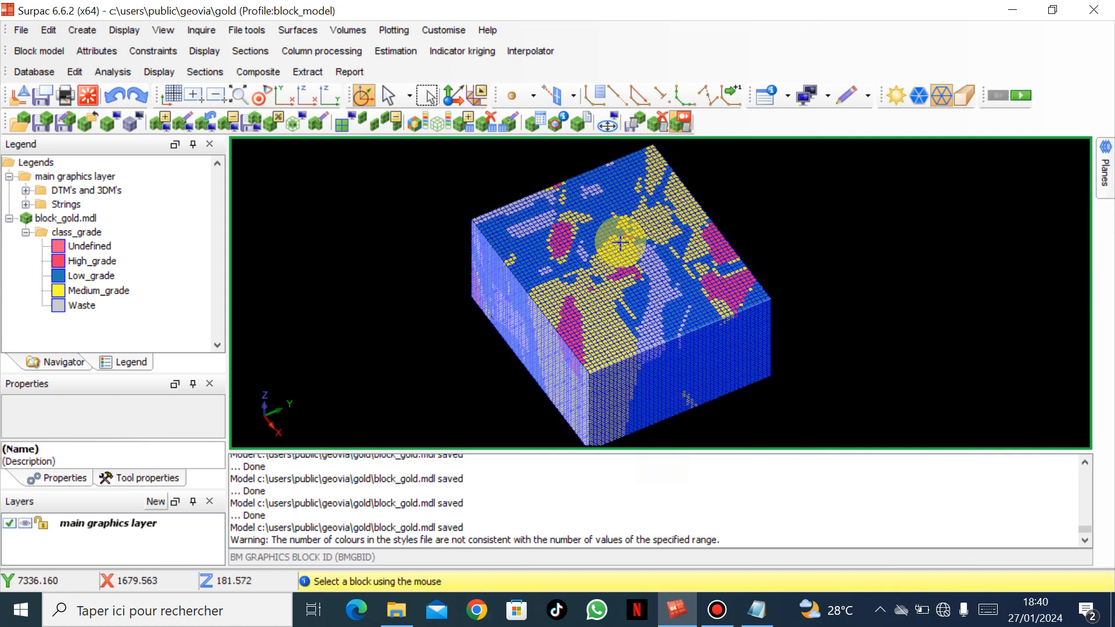
{"action": "left_click", "coordinate": [653, 211]}
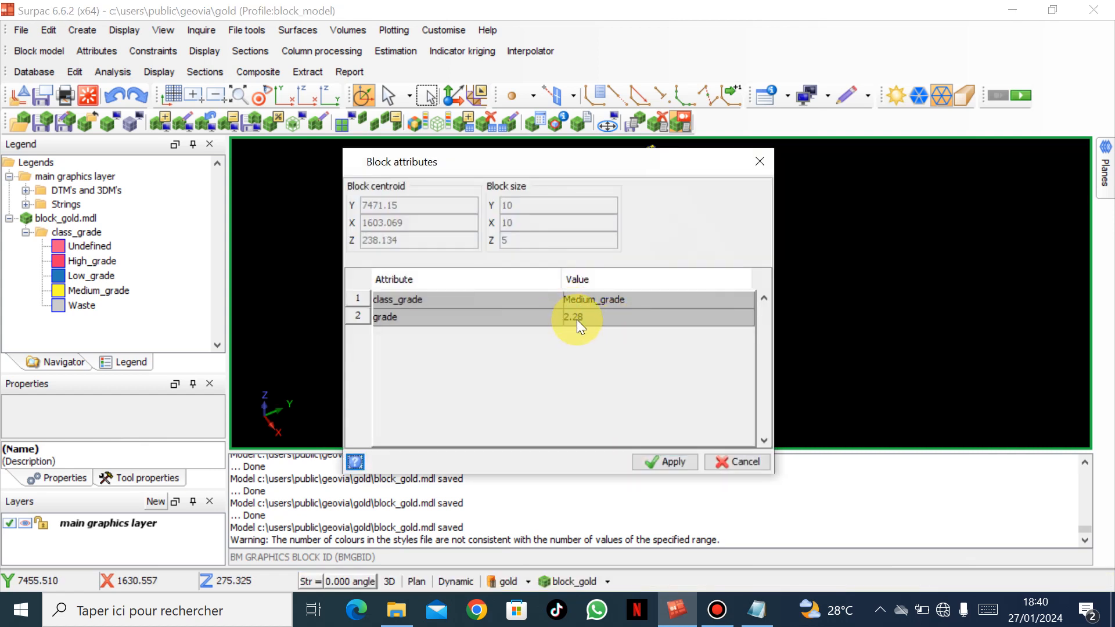
{"action": "left_click", "coordinate": [673, 458]}
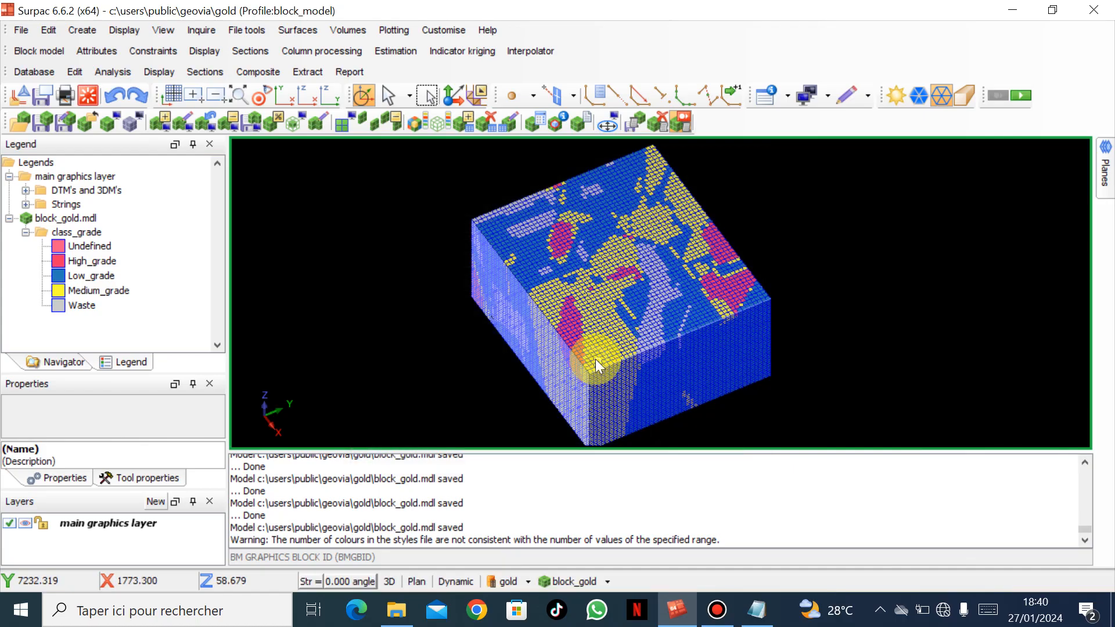
{"action": "left_click", "coordinate": [598, 354]}
{"action": "left_click", "coordinate": [661, 460]}
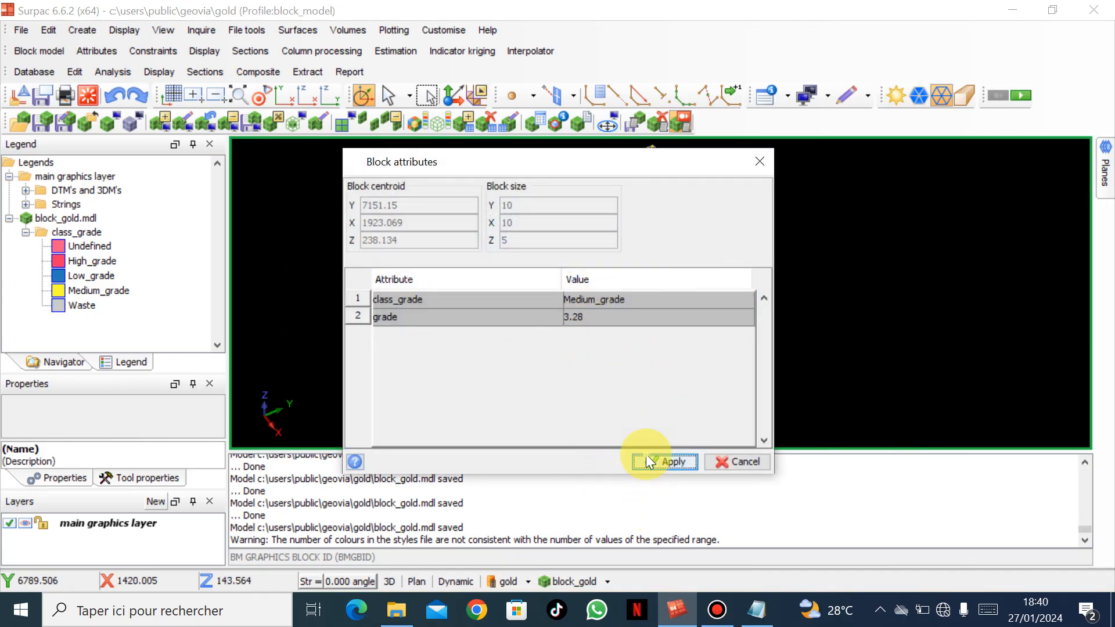
{"action": "left_click", "coordinate": [661, 462]}
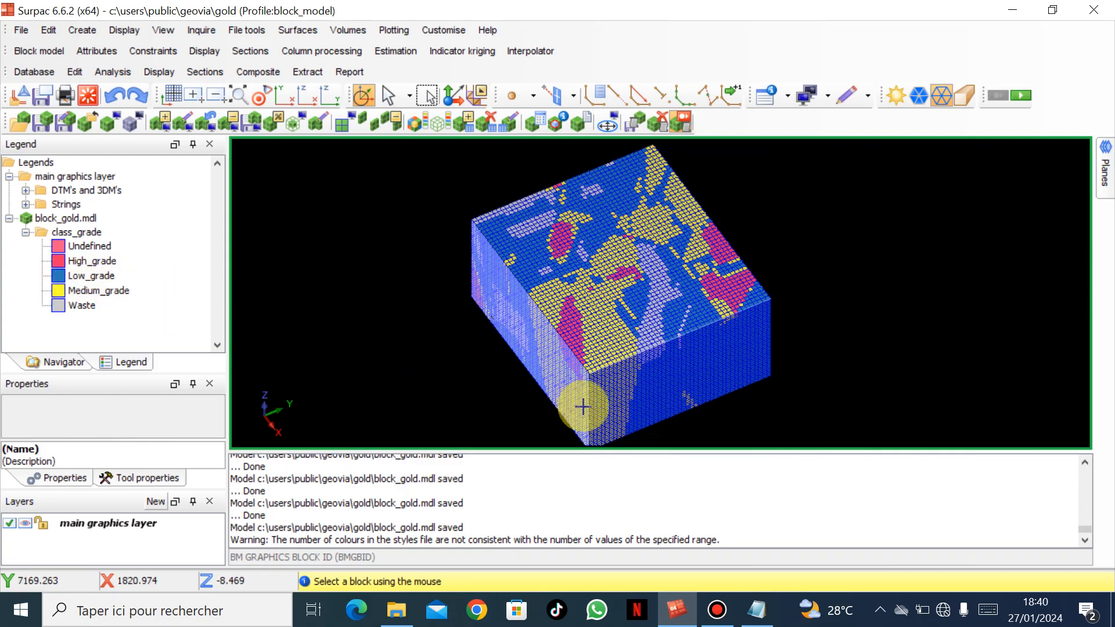
Check the class_grade and grade attributes of one blue Low_grade block and two grey Waste blocks, then end the block inspection
{"action": "left_click", "coordinate": [716, 366]}
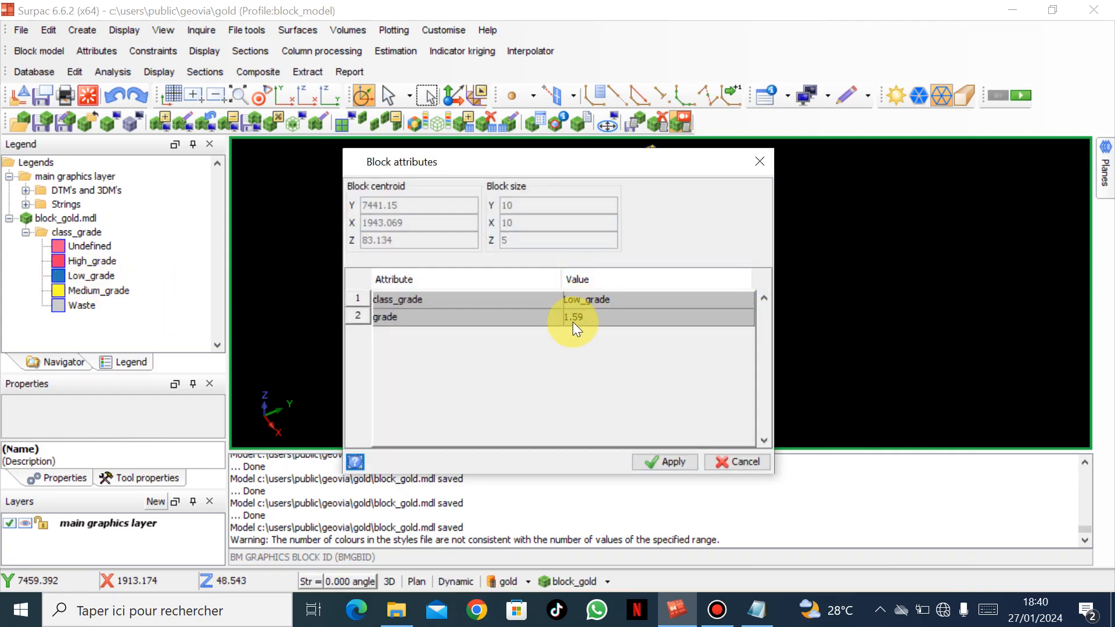
{"action": "left_click", "coordinate": [668, 458]}
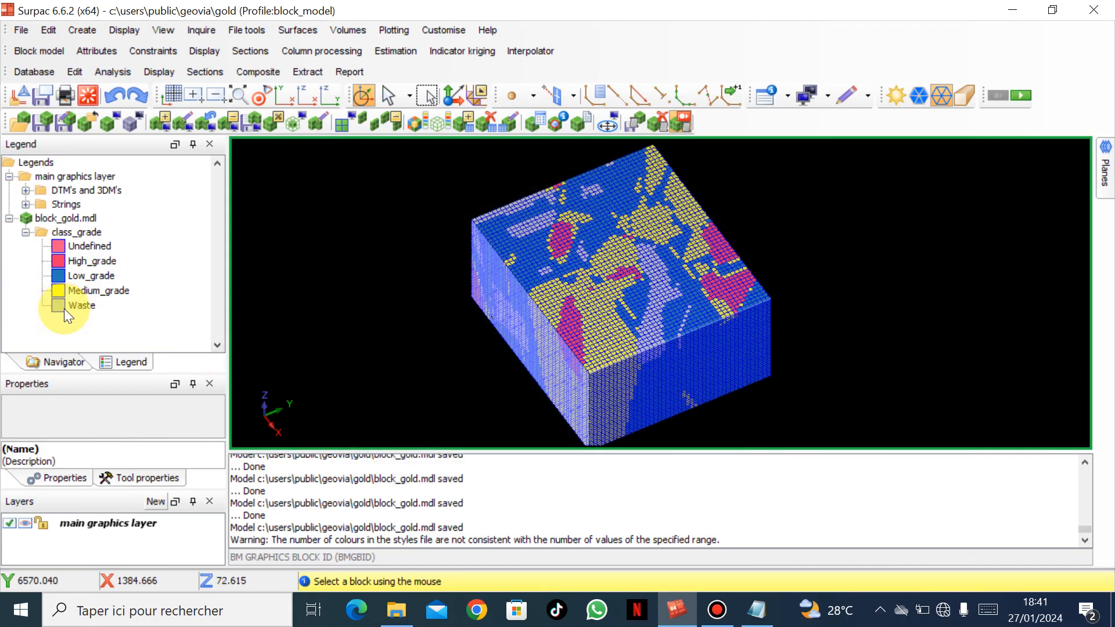
{"action": "left_click", "coordinate": [658, 286]}
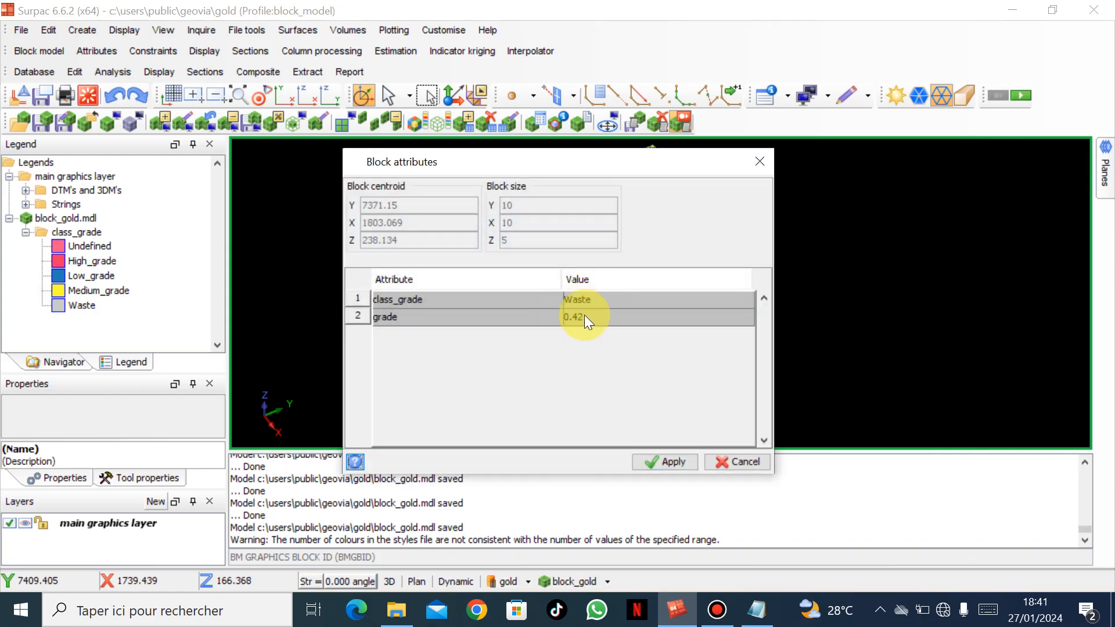
{"action": "left_click", "coordinate": [649, 461]}
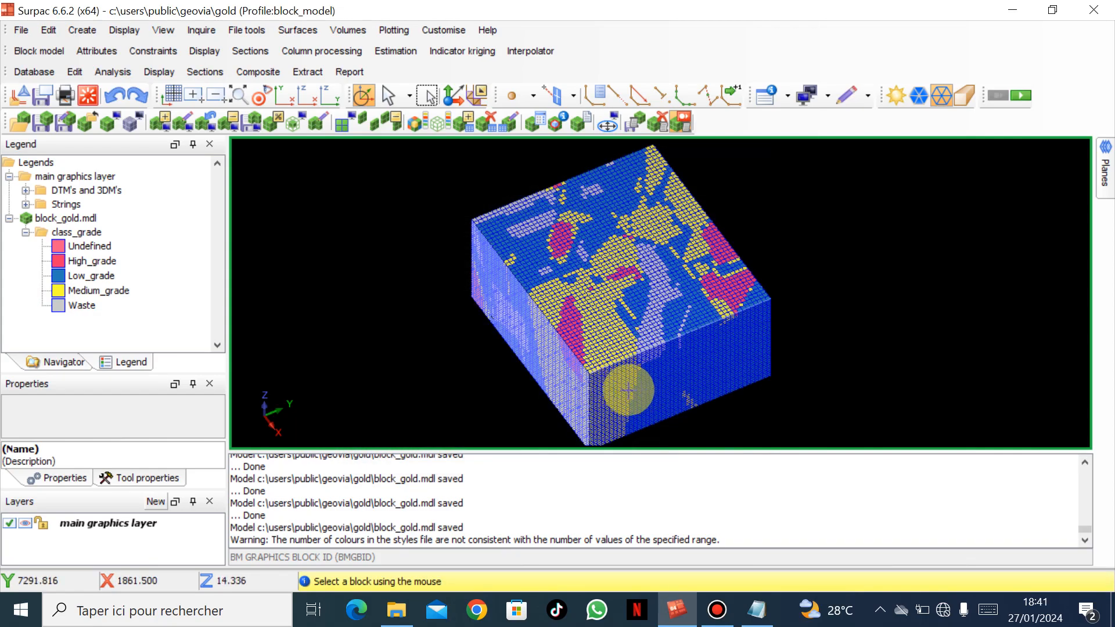
{"action": "left_click", "coordinate": [640, 357]}
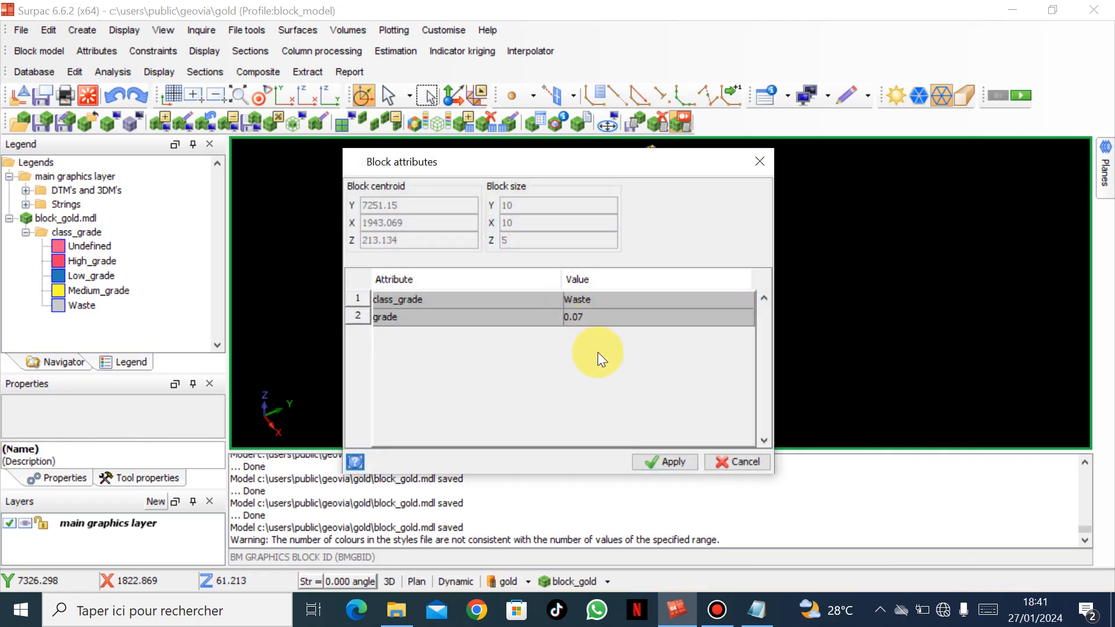
{"action": "left_click", "coordinate": [657, 460]}
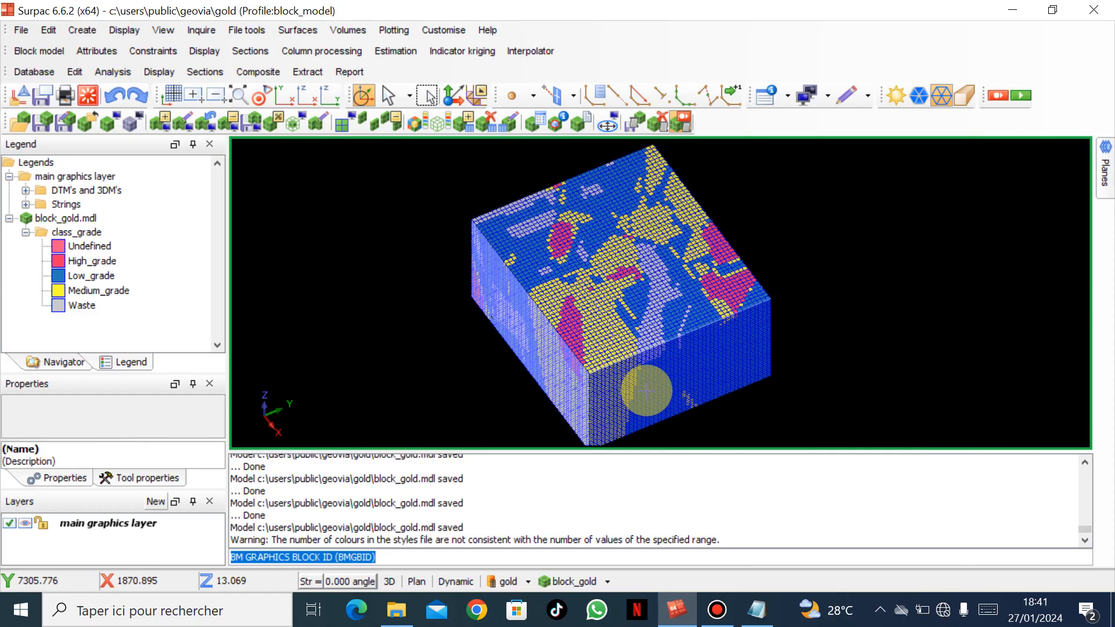
Define a new block model attribute named sg, of type real with 2 decimals and a background value of 2.8
{"action": "left_click", "coordinate": [88, 47]}
{"action": "left_click", "coordinate": [109, 67]}
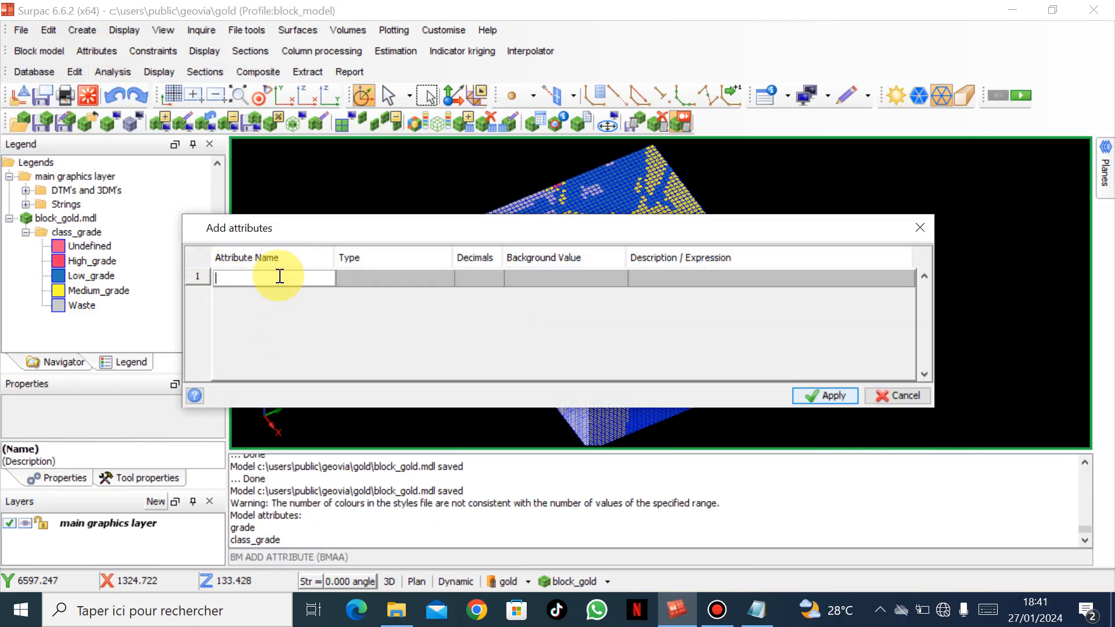
{"action": "type", "text": "sg"}
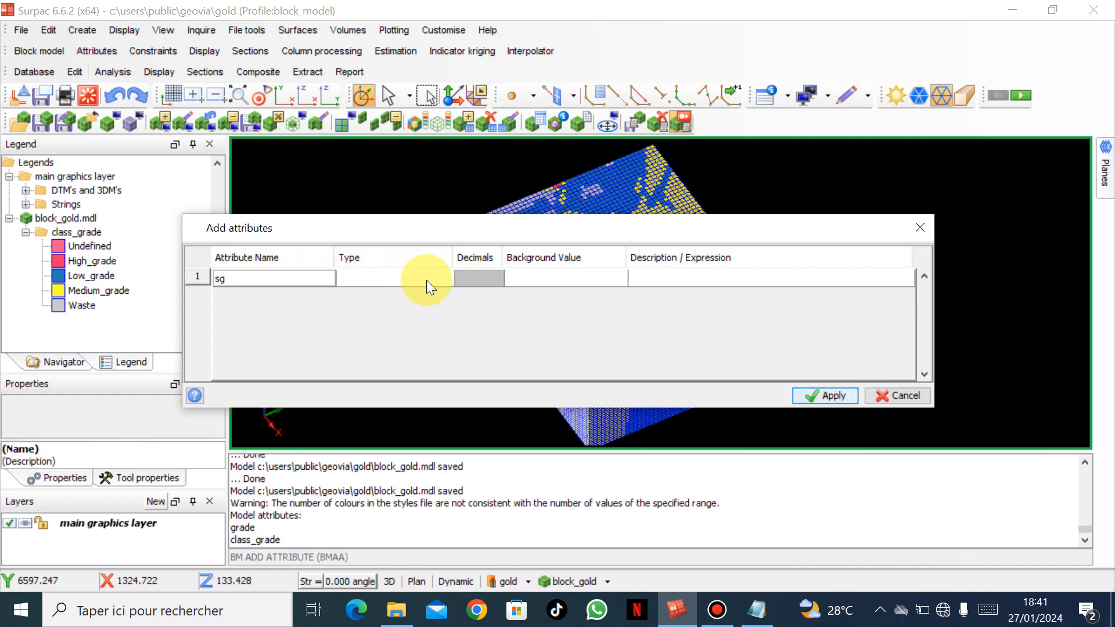
{"action": "left_click", "coordinate": [443, 282]}
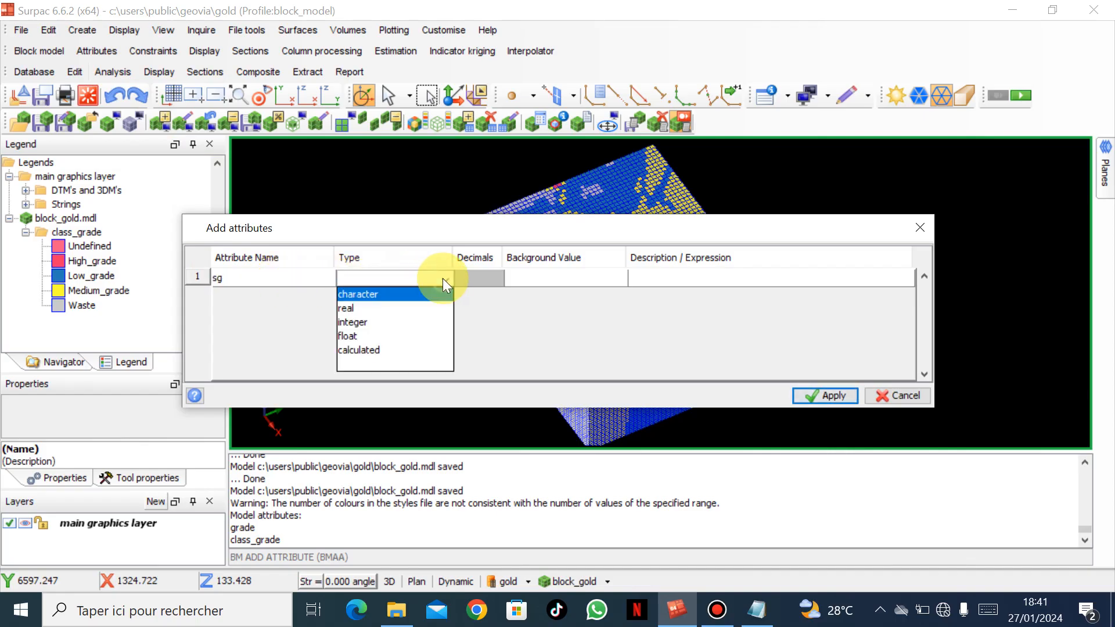
{"action": "left_click", "coordinate": [412, 308]}
{"action": "left_click", "coordinate": [486, 278]}
{"action": "type", "text": "2"}
{"action": "left_click", "coordinate": [544, 275]}
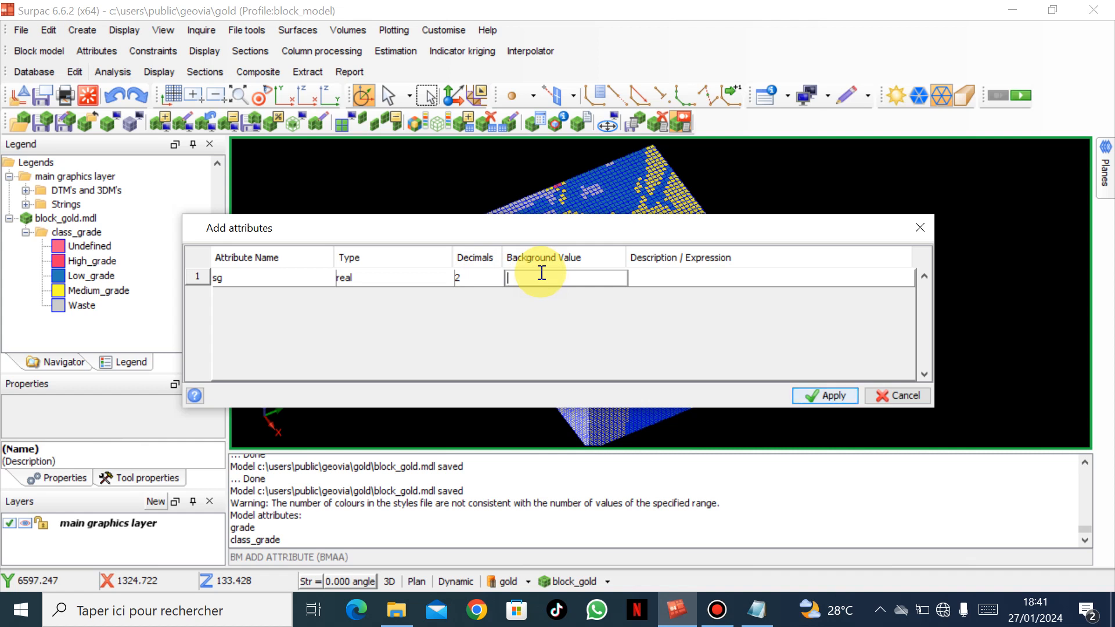
{"action": "type", "text": "2.8"}
Describe the sg attribute as SPECIFY GRAVITY and add it to the block model
{"action": "left_click", "coordinate": [655, 276]}
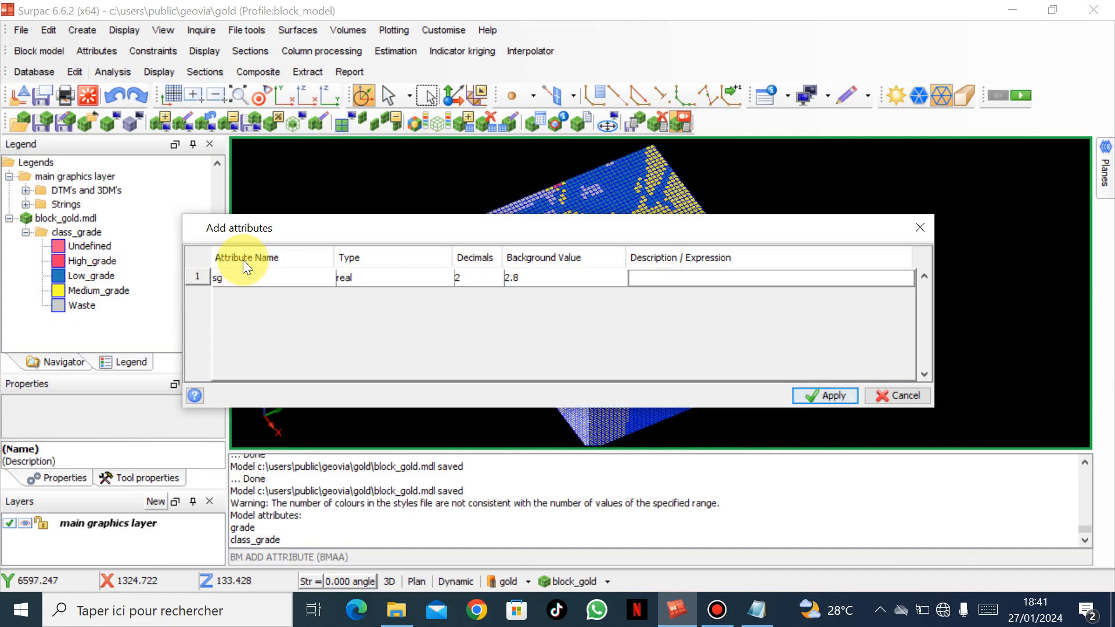
{"action": "type", "text": "SPECI"}
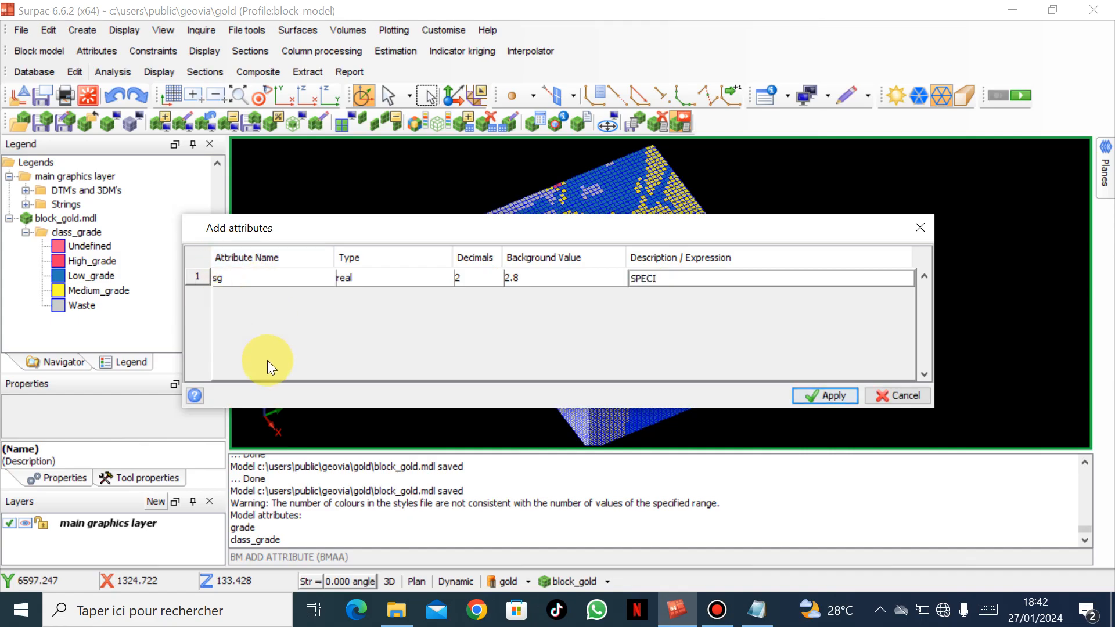
{"action": "type", "text": "FY GRAVITY"}
{"action": "left_click", "coordinate": [824, 396]}
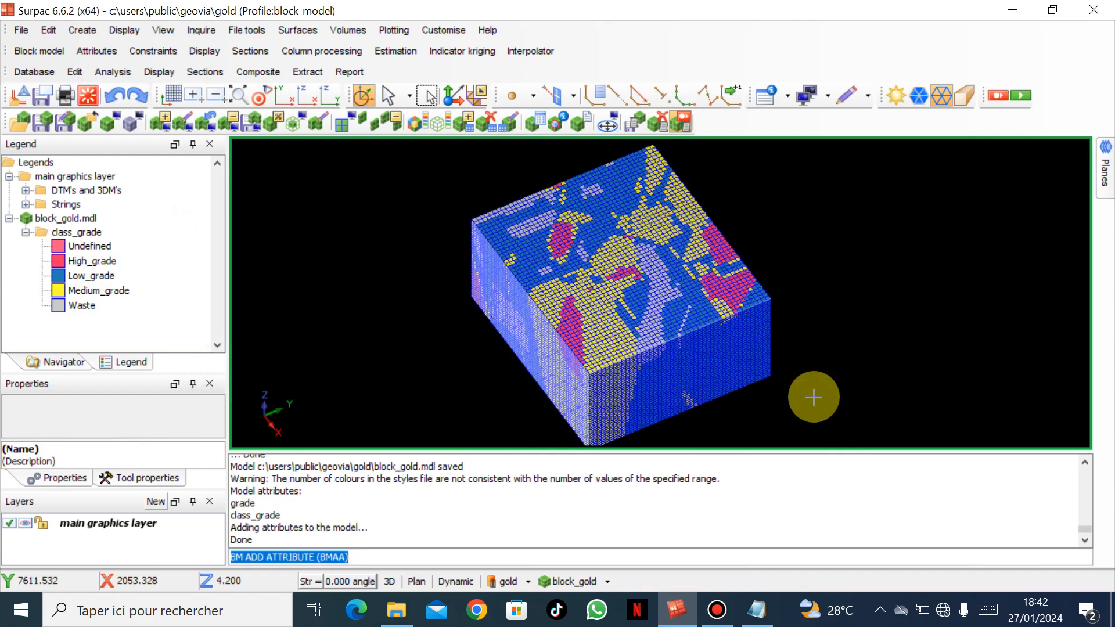
Inspect the attributes of a yellow Medium_grade block to verify its sg value
{"action": "left_click", "coordinate": [559, 120]}
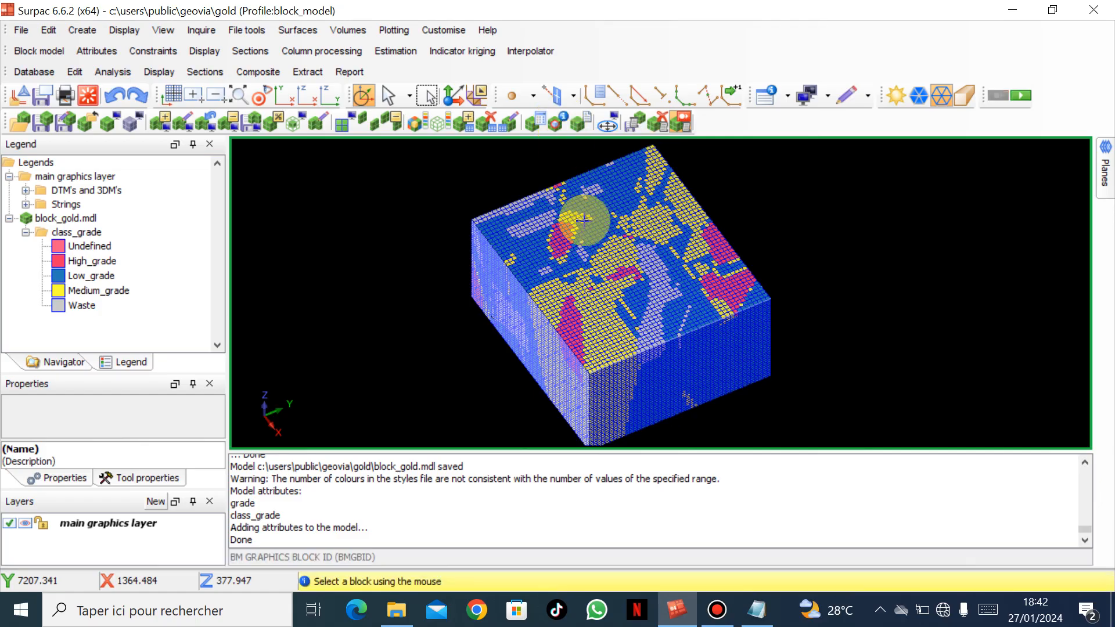
{"action": "left_click", "coordinate": [610, 263]}
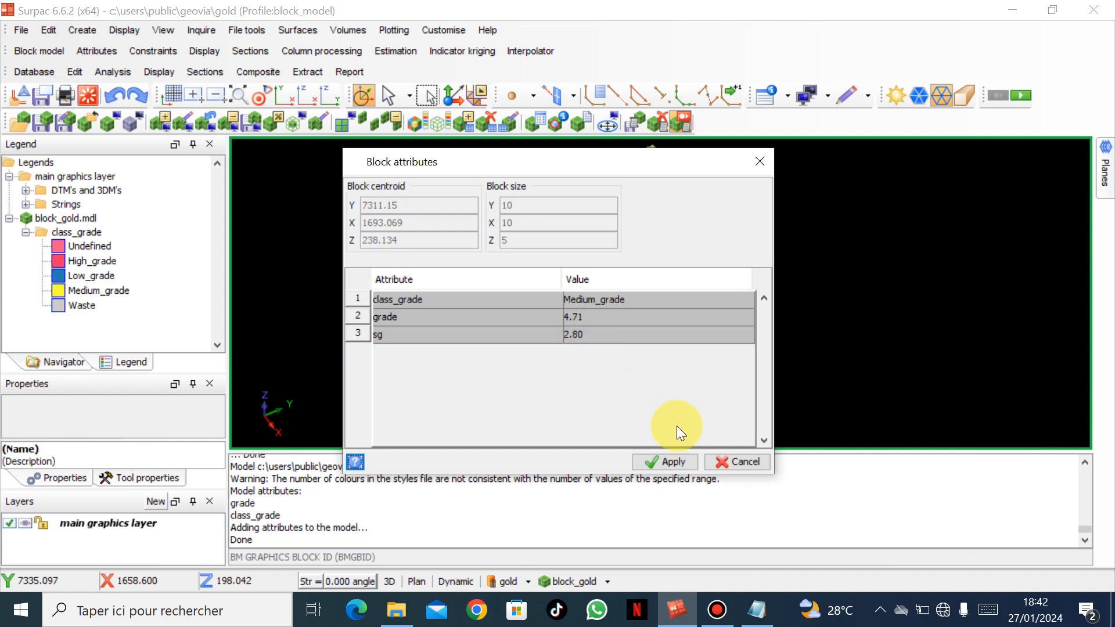
{"action": "left_click", "coordinate": [663, 462]}
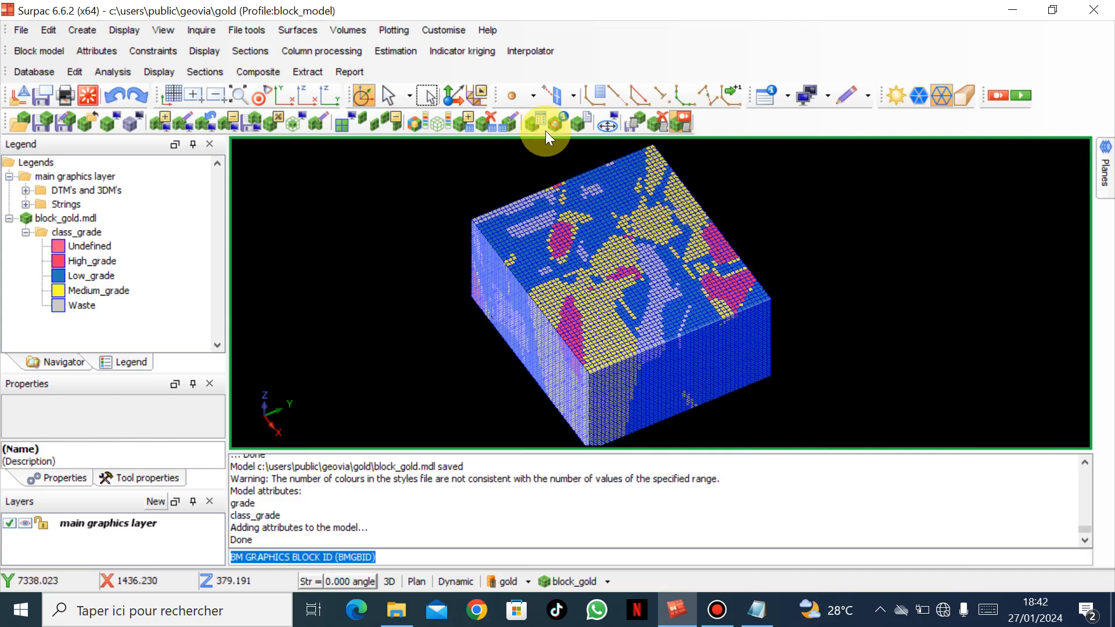
Start a standard block model volume and tonnage report with the output file named report_1 in Surpac Note format
{"action": "left_click", "coordinate": [574, 121]}
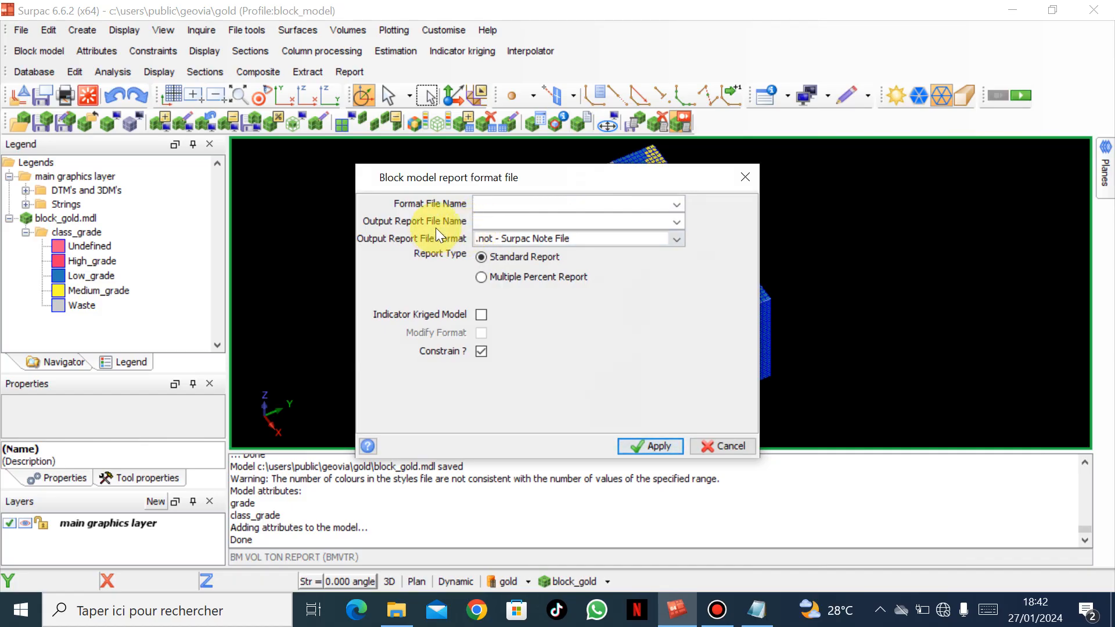
{"action": "left_click", "coordinate": [529, 223]}
{"action": "type", "text": "report_"}
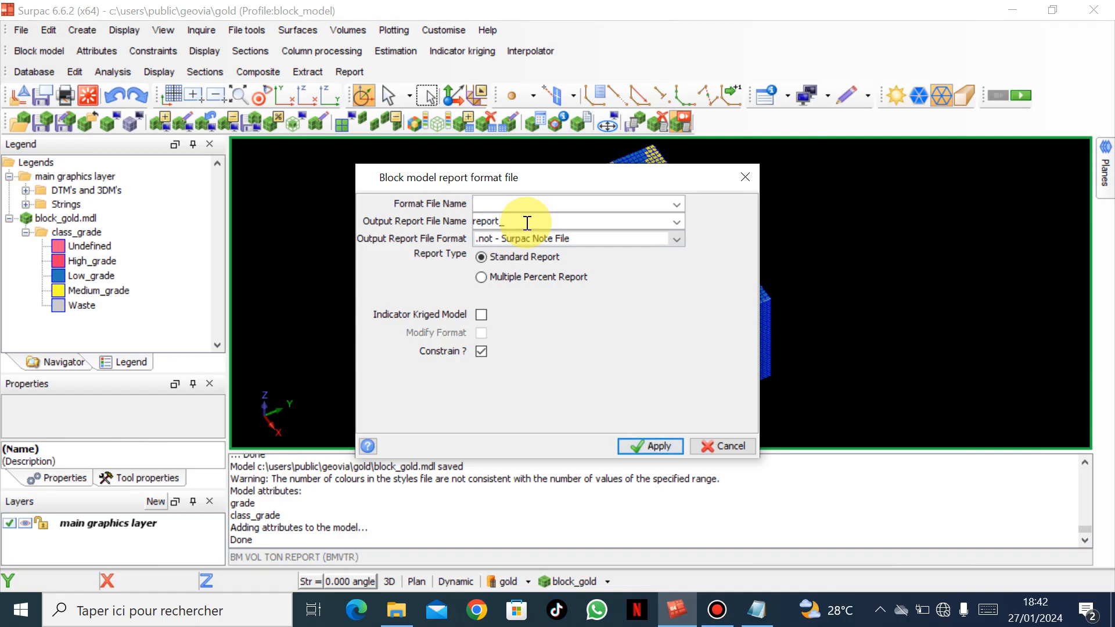
{"action": "type", "text": "1"}
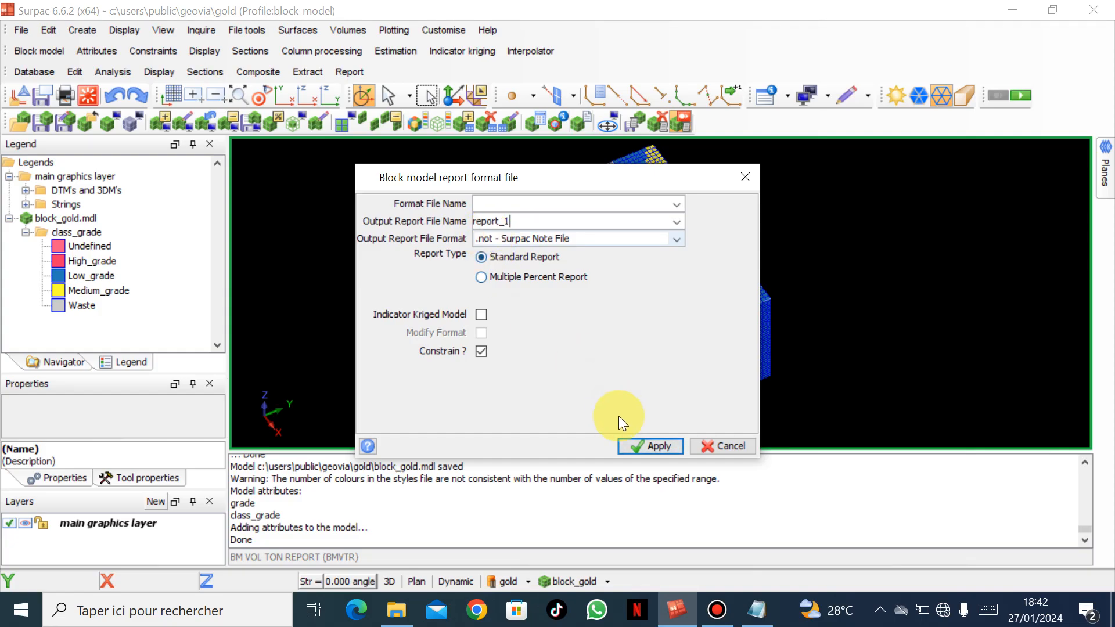
{"action": "left_click", "coordinate": [631, 446]}
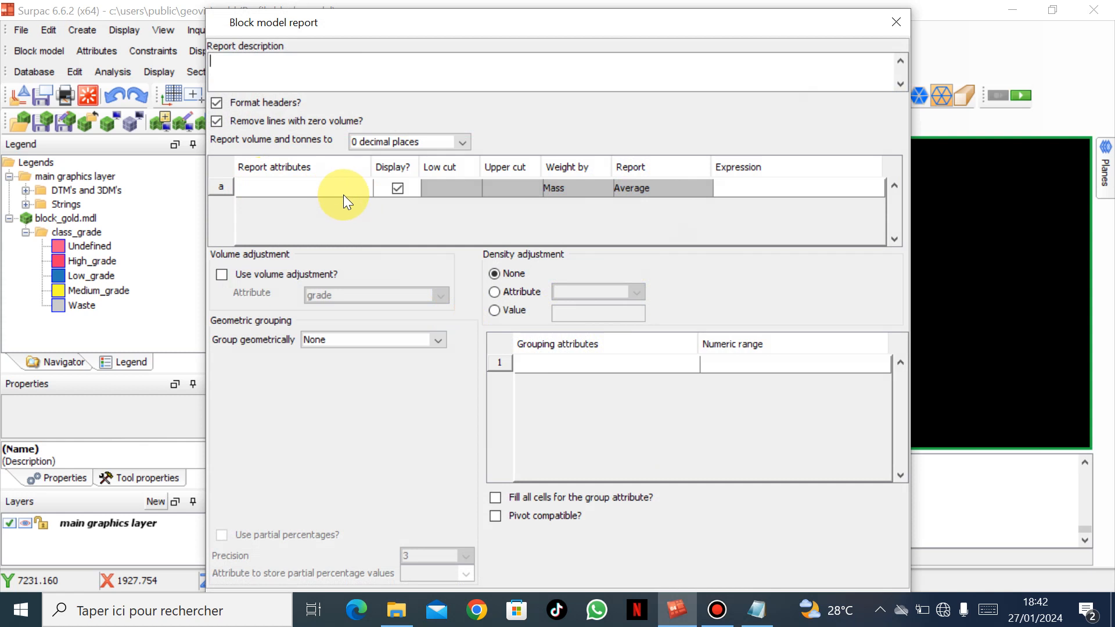
Set grade as the reported attribute and use the sg attribute for the density adjustment
{"action": "left_click", "coordinate": [363, 186]}
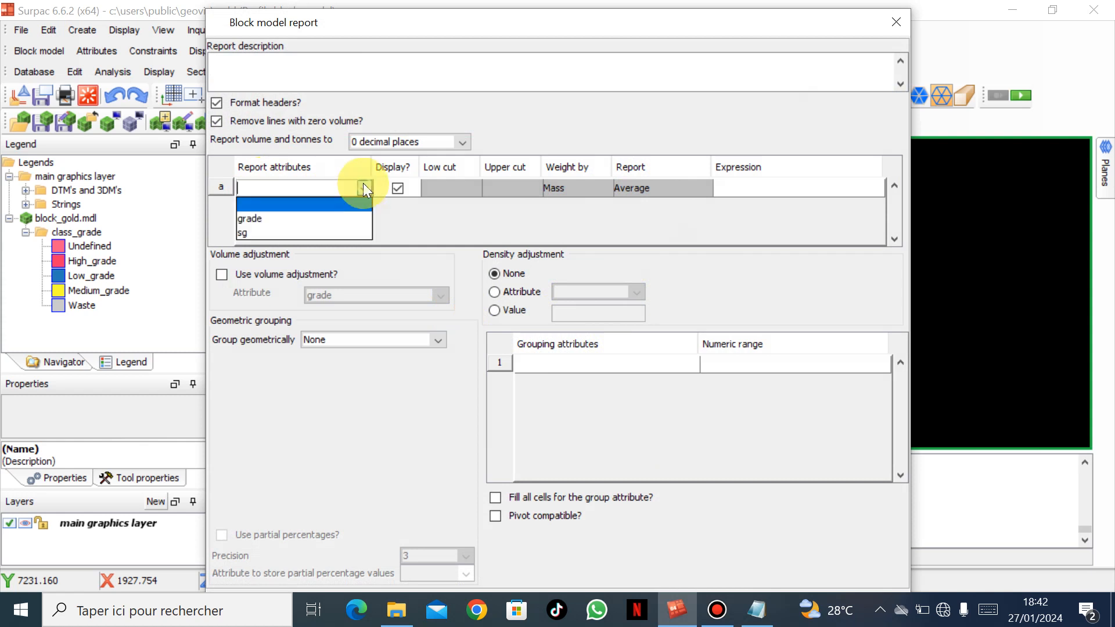
{"action": "left_click", "coordinate": [294, 216]}
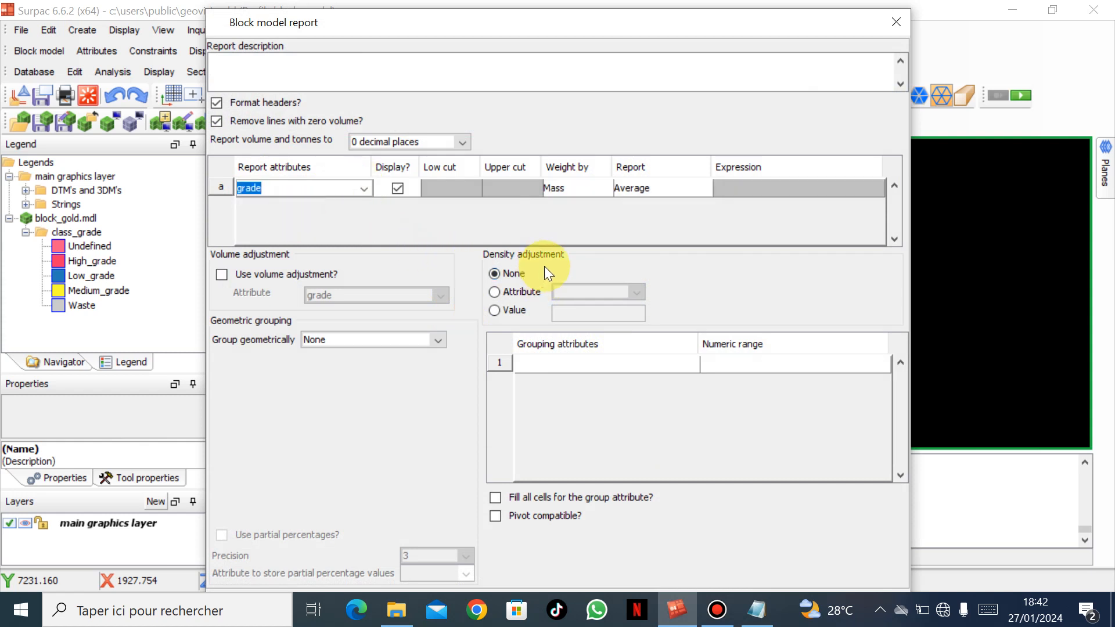
{"action": "left_click", "coordinate": [494, 290]}
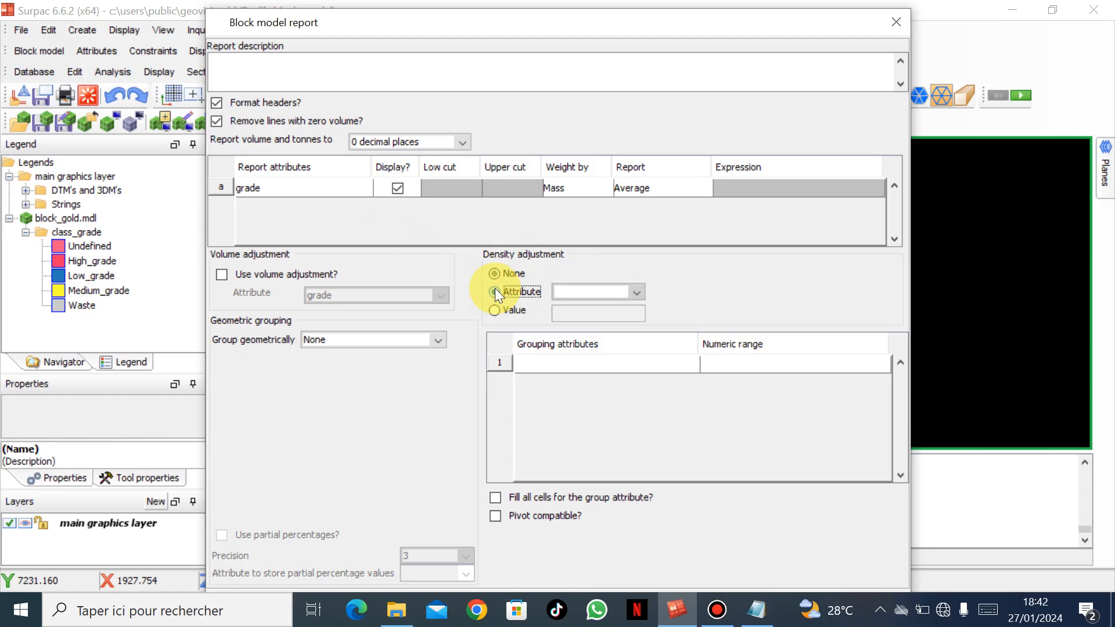
{"action": "left_click", "coordinate": [629, 293]}
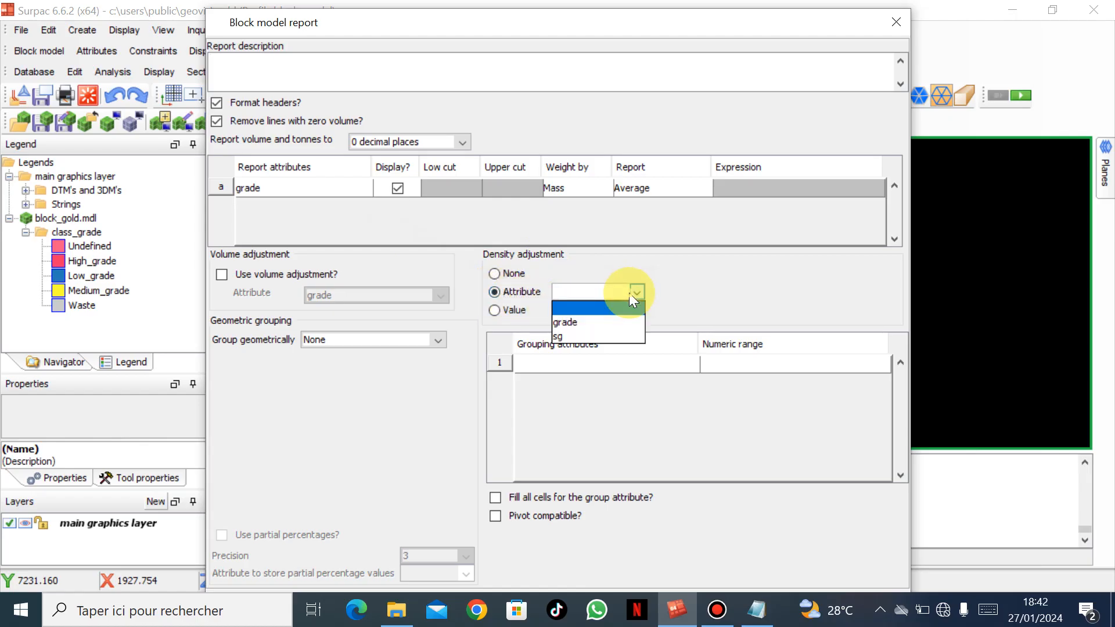
{"action": "left_click", "coordinate": [593, 334]}
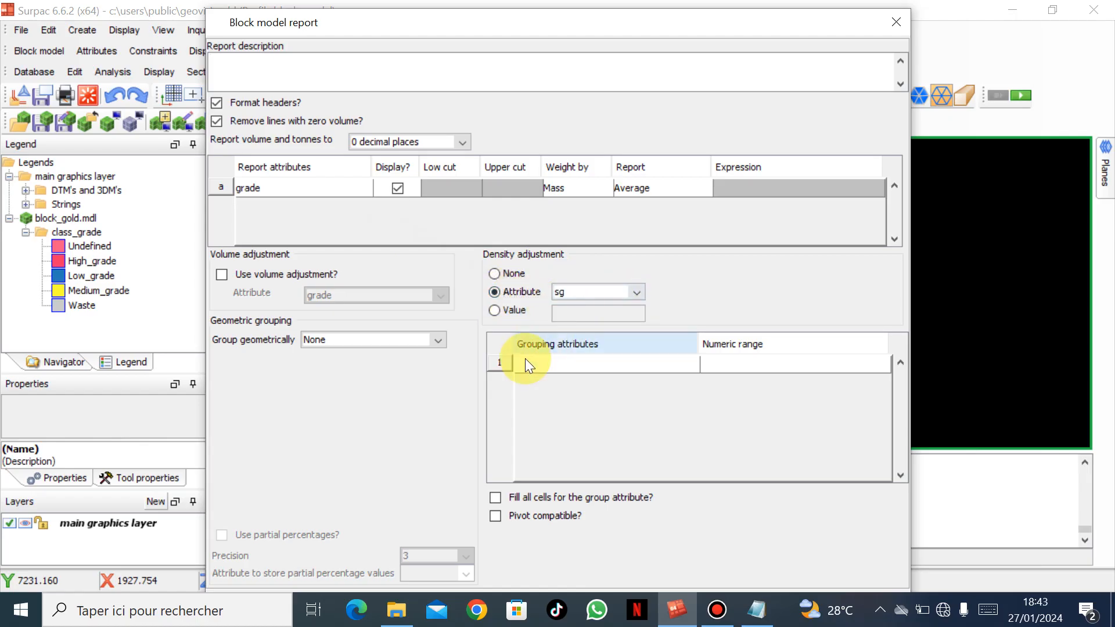
Group the report by the class_grade attribute and accept the report definition
{"action": "left_click", "coordinate": [693, 363]}
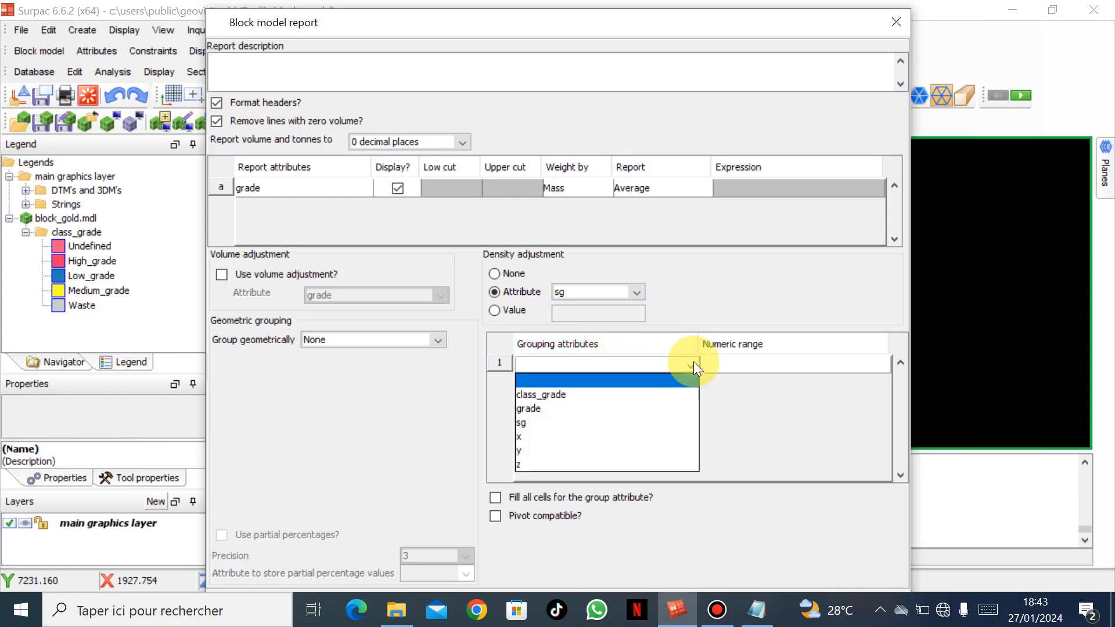
{"action": "left_click", "coordinate": [579, 395]}
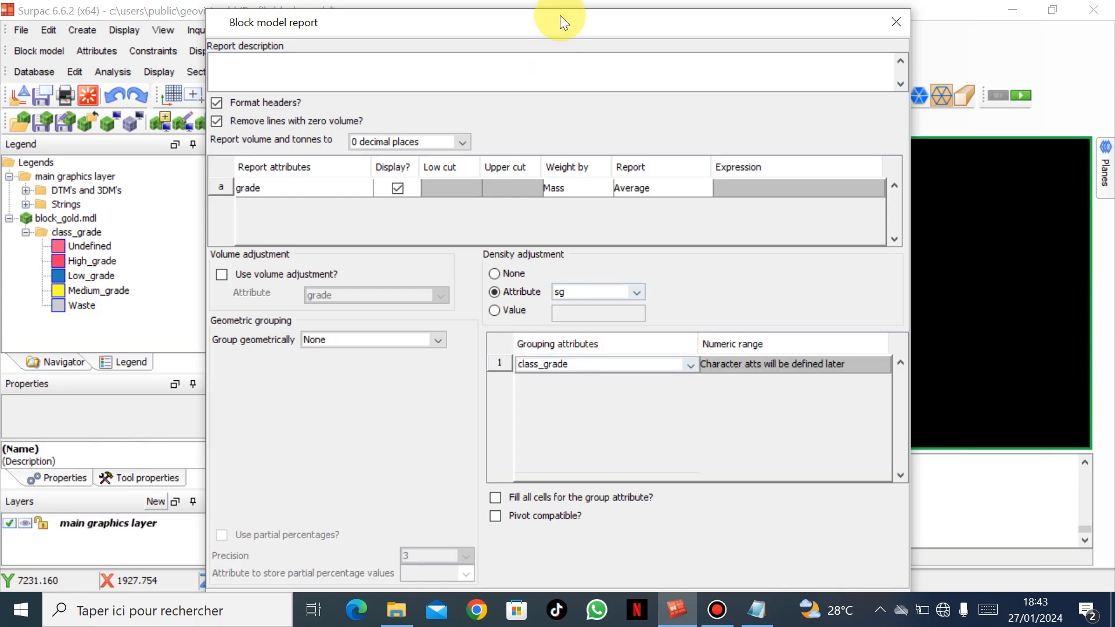
{"action": "mouse_move", "coordinate": [565, 11]}
{"action": "left_mouse_down"}
{"action": "mouse_move", "coordinate": [575, 47]}
{"action": "mouse_move", "coordinate": [560, 7]}
{"action": "left_mouse_up"}
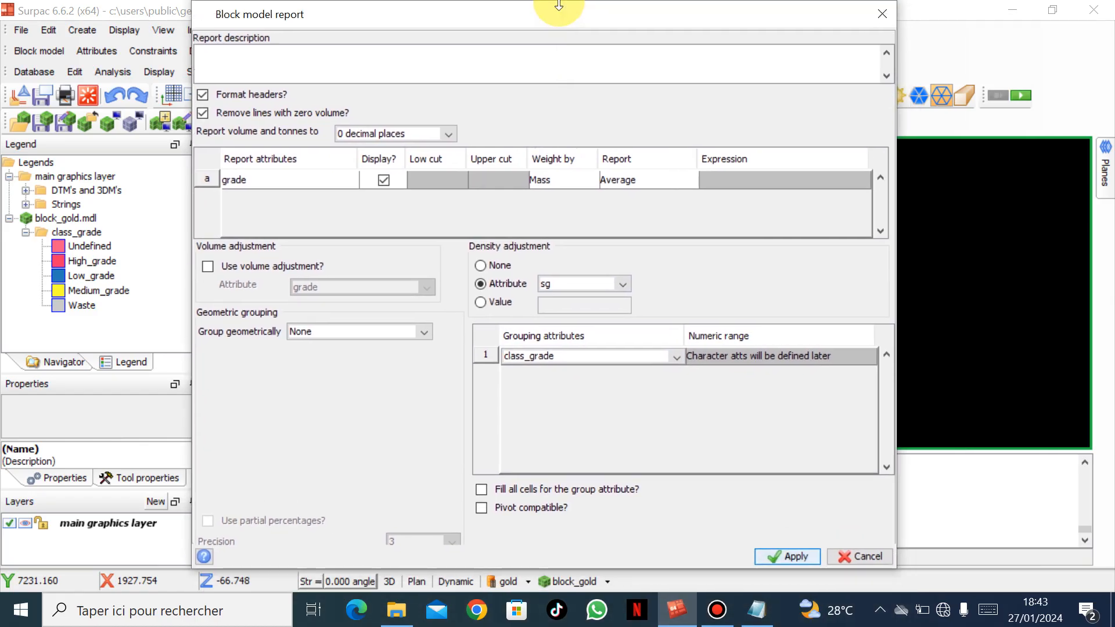
{"action": "left_click", "coordinate": [770, 556]}
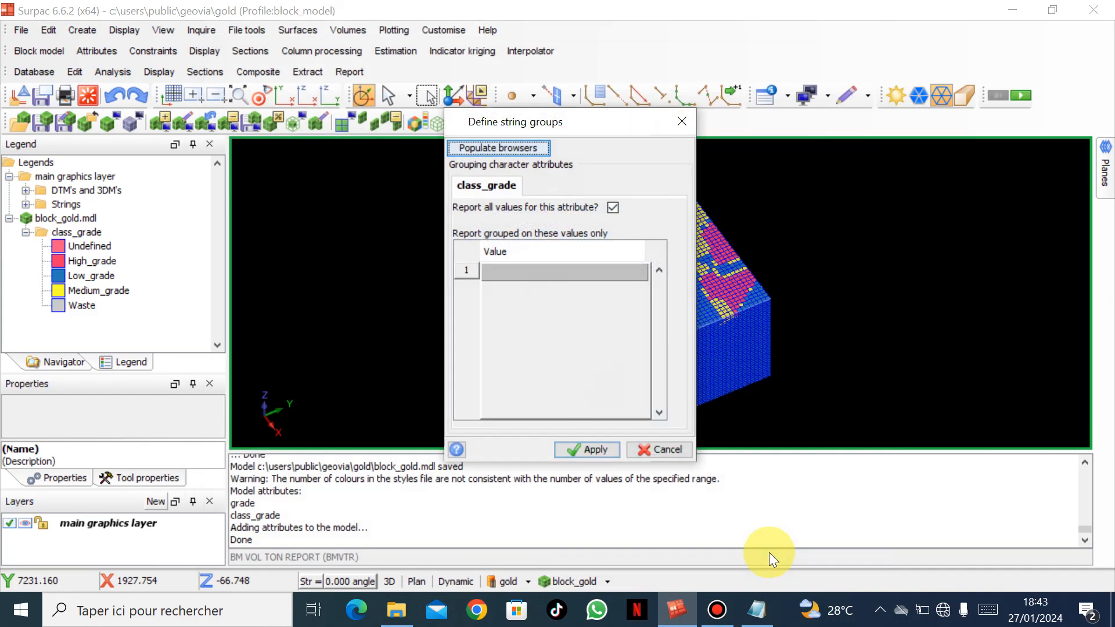
Generate the report for all class_grade values without any constraint, then review it full screen and close it
{"action": "left_click", "coordinate": [603, 446]}
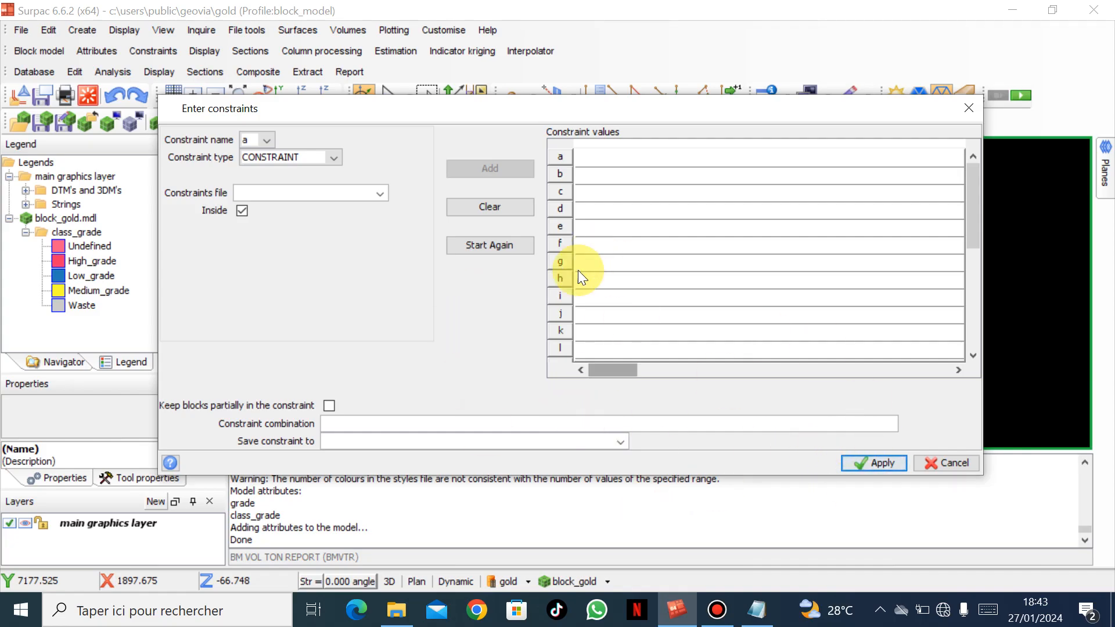
{"action": "left_click", "coordinate": [877, 463]}
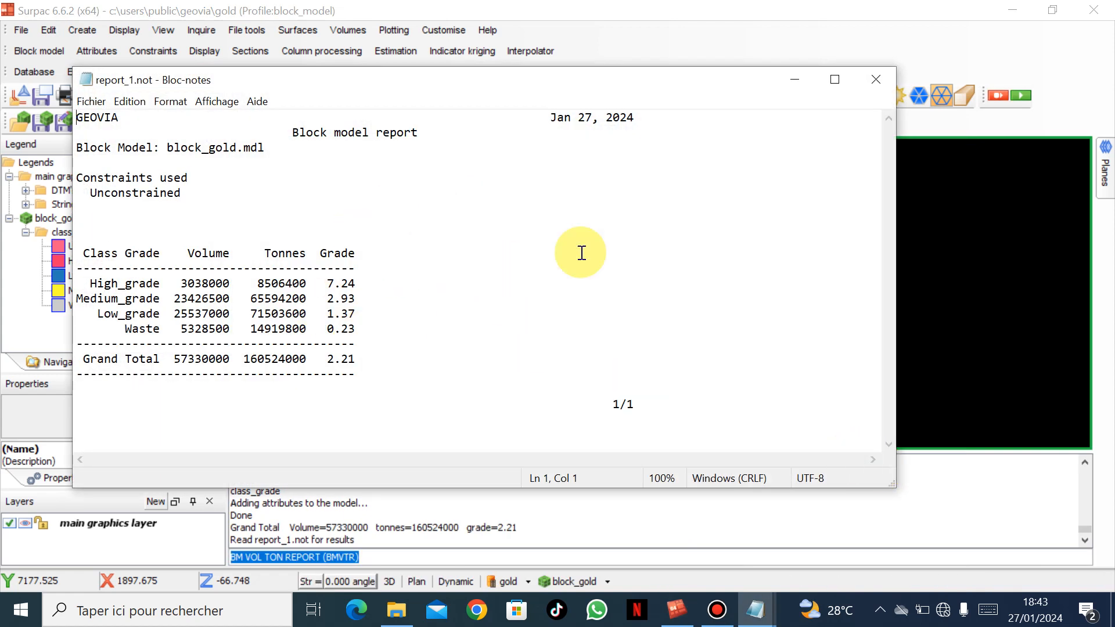
{"action": "left_click", "coordinate": [827, 81]}
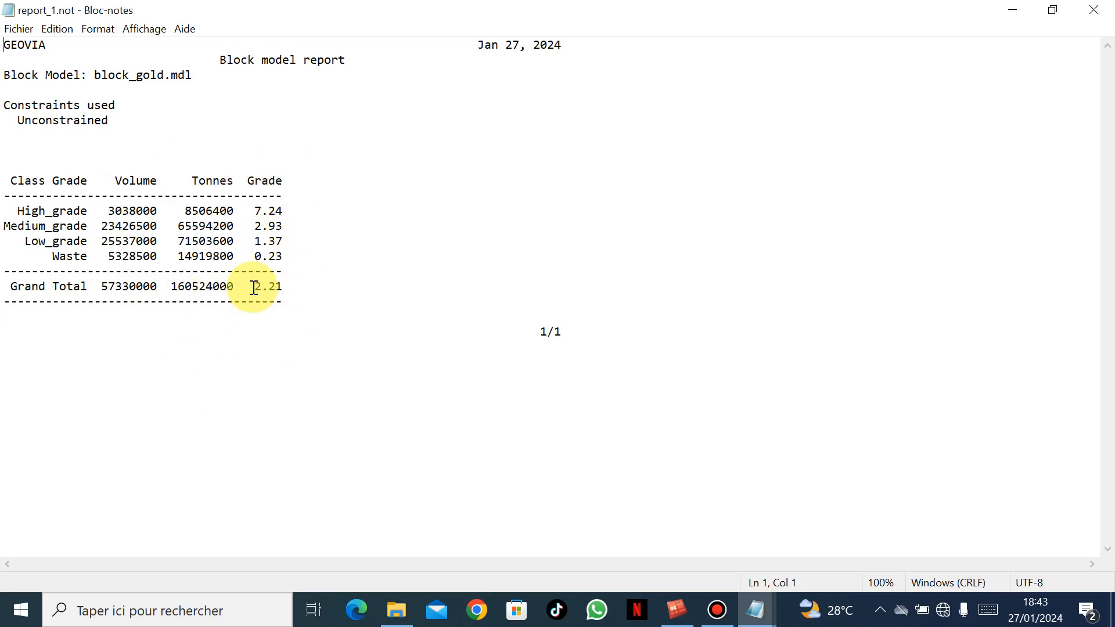
{"action": "left_click", "coordinate": [1094, 9]}
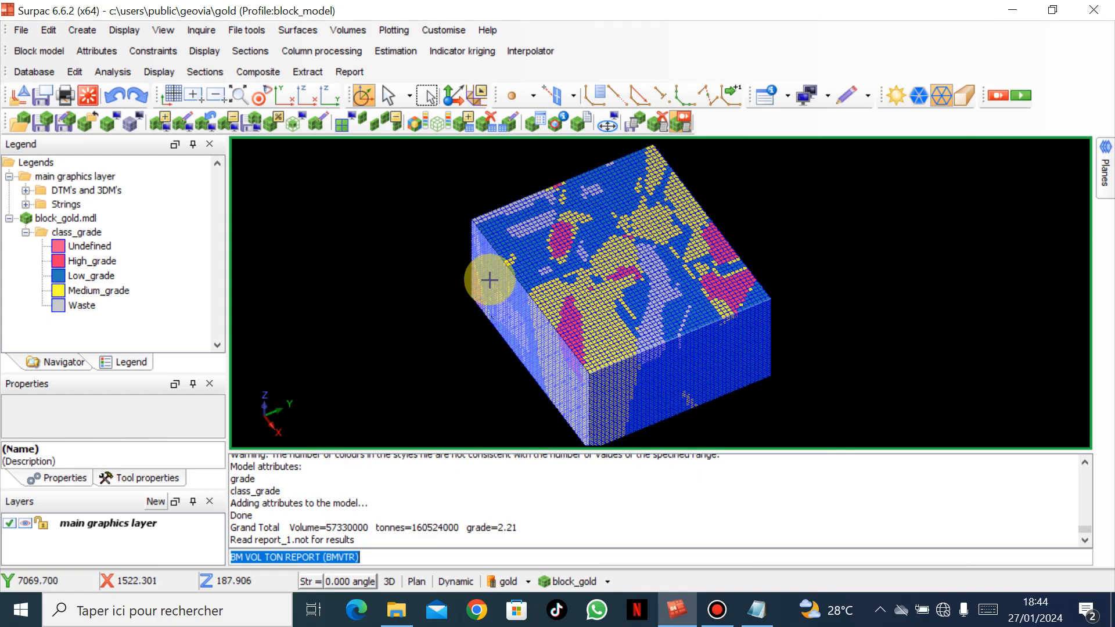
Start a second standard block model report with the output file named report_2
{"action": "left_click", "coordinate": [580, 120]}
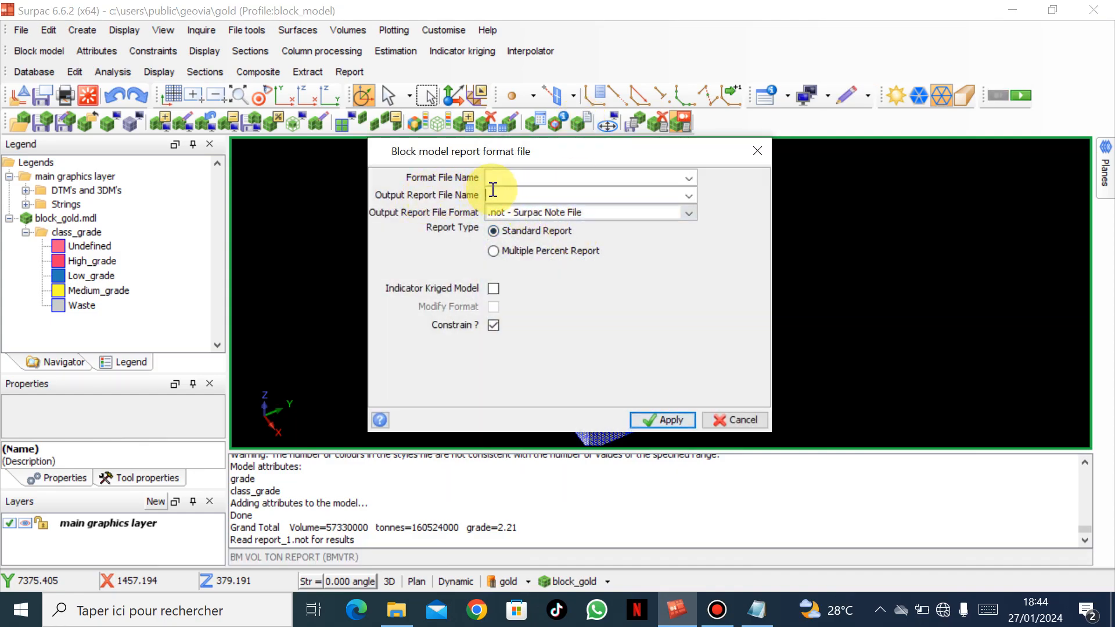
{"action": "left_click", "coordinate": [492, 197]}
{"action": "type", "text": "re"}
{"action": "type", "text": "port_"}
{"action": "type", "text": "é"}
{"action": "type", "text": "2"}
{"action": "left_click", "coordinate": [649, 420]}
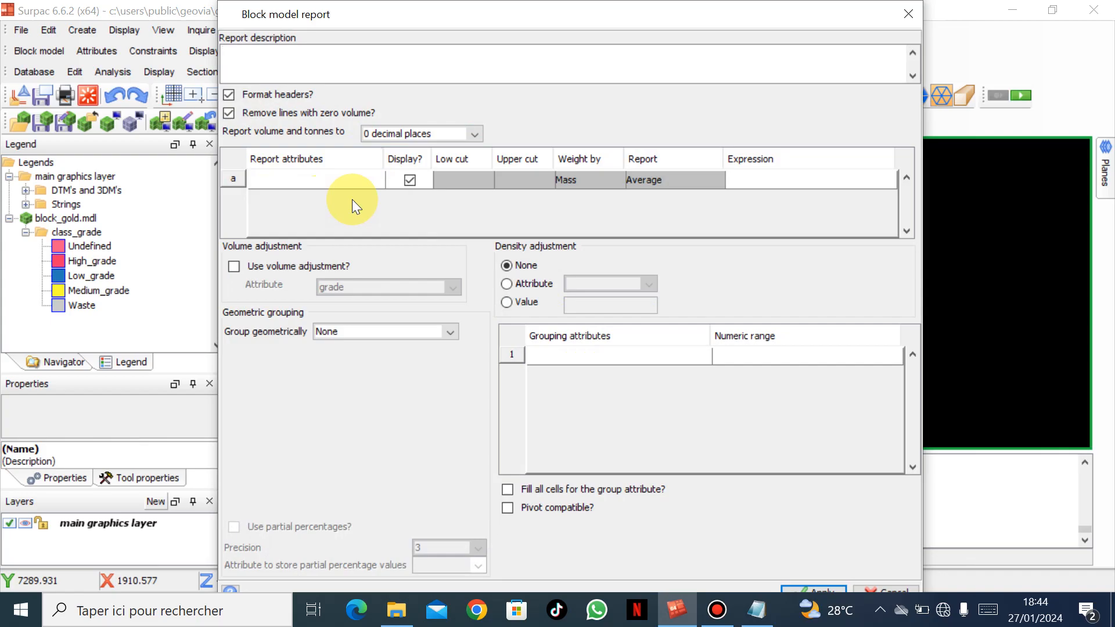
Report the grade attribute in the second report, with density adjusted by the sg attribute
{"action": "left_click", "coordinate": [378, 177]}
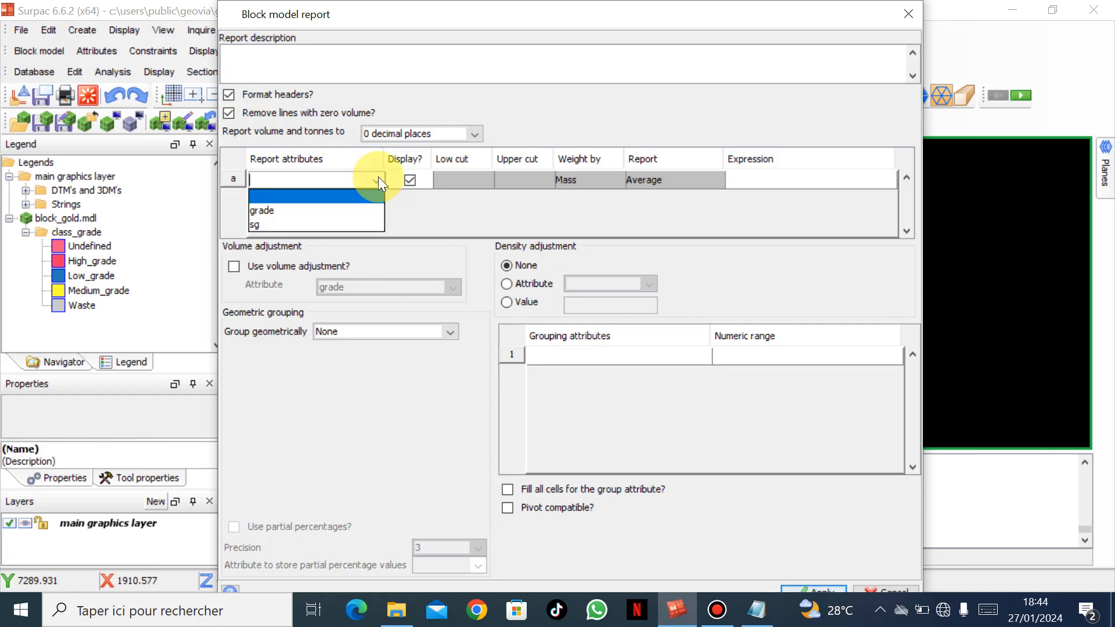
{"action": "left_click", "coordinate": [301, 210]}
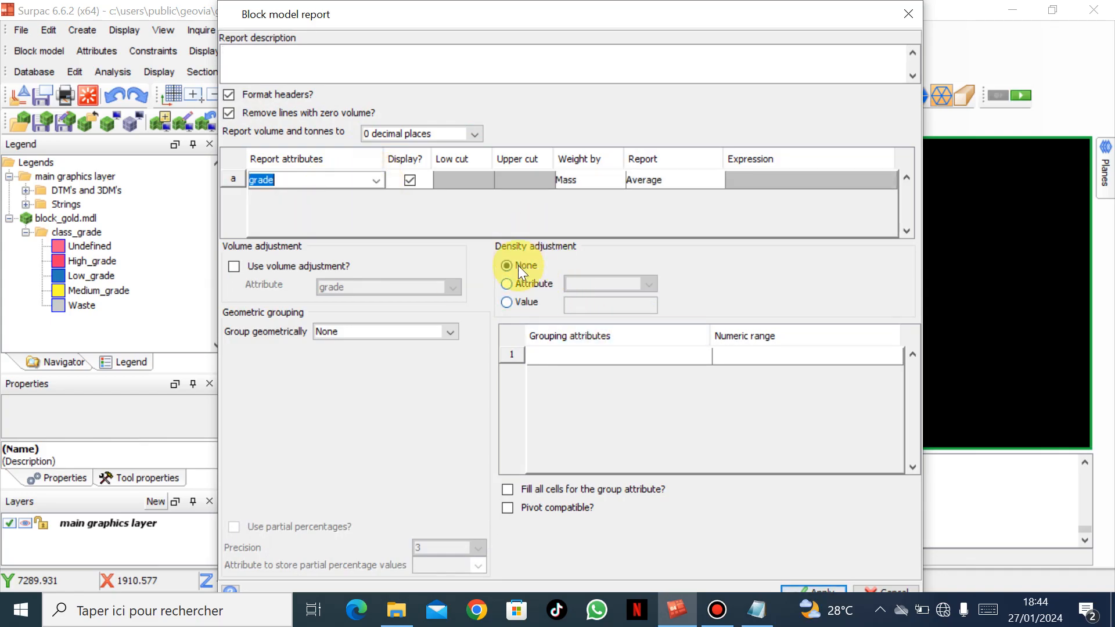
{"action": "left_click", "coordinate": [507, 283]}
{"action": "left_click", "coordinate": [639, 283]}
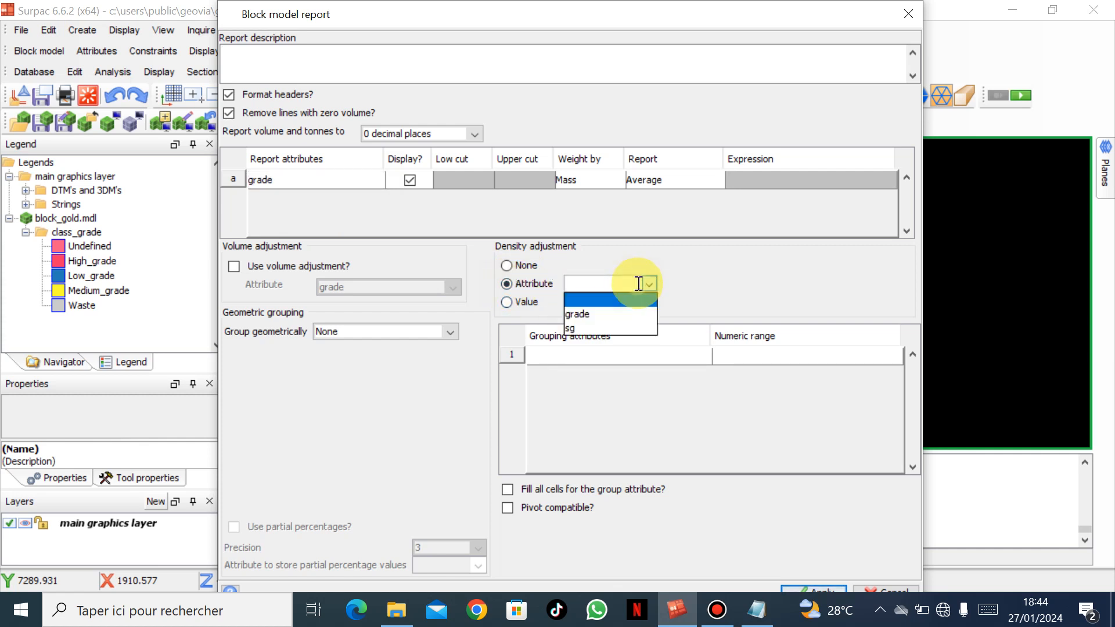
{"action": "left_click", "coordinate": [580, 326]}
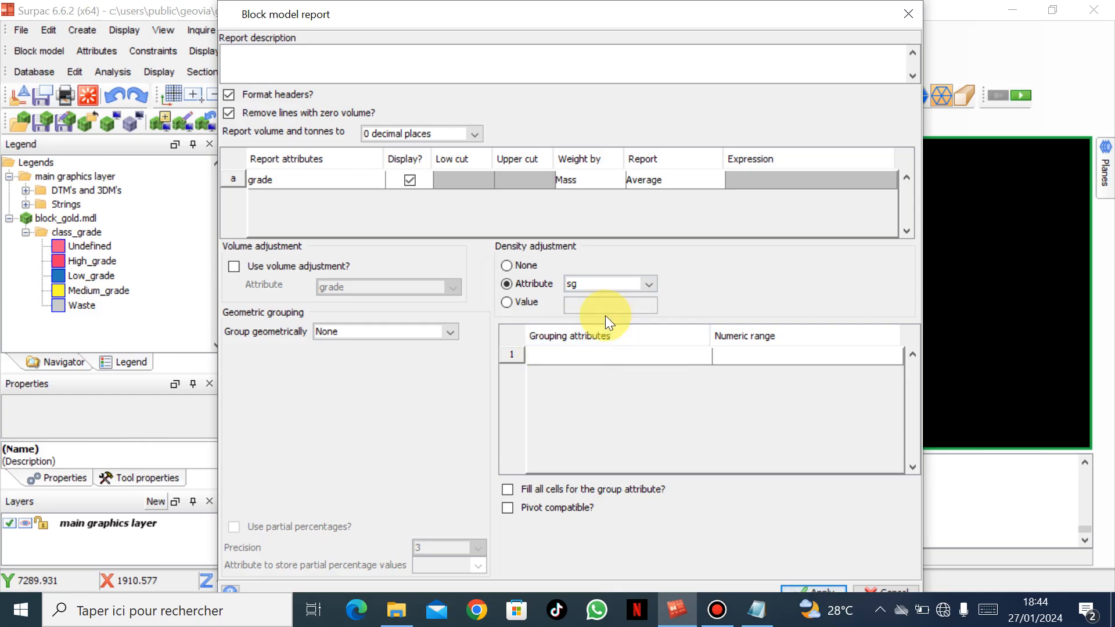
Group the second report by class_grade, keeping all values of that attribute
{"action": "left_click", "coordinate": [704, 360]}
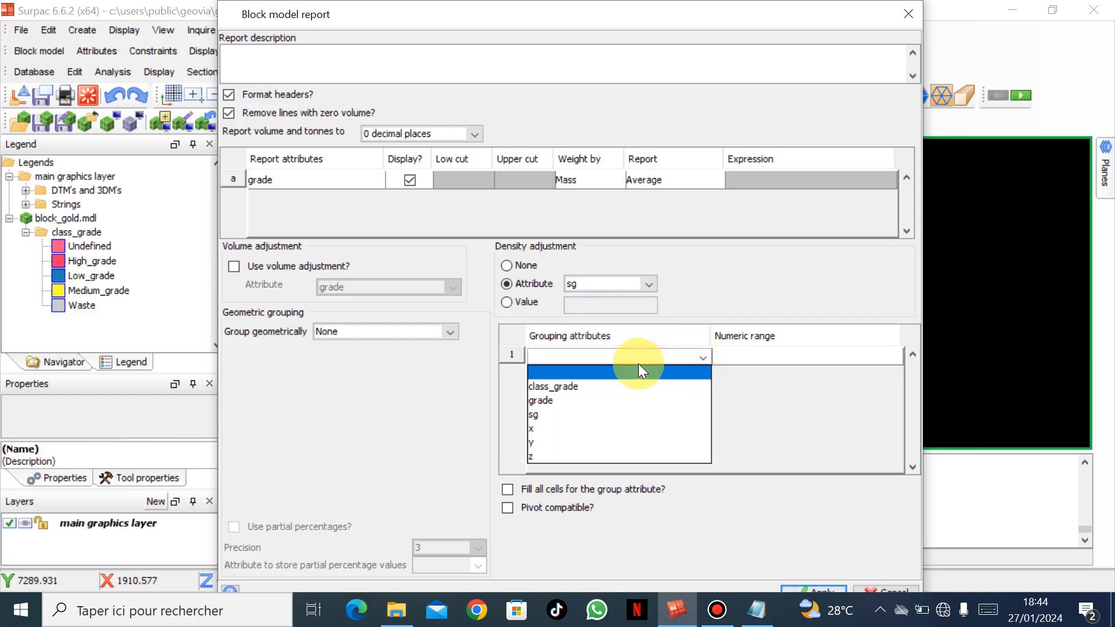
{"action": "left_click", "coordinate": [602, 387]}
{"action": "left_click_drag", "start_coordinate": [719, 5], "coordinate": [688, 3]}
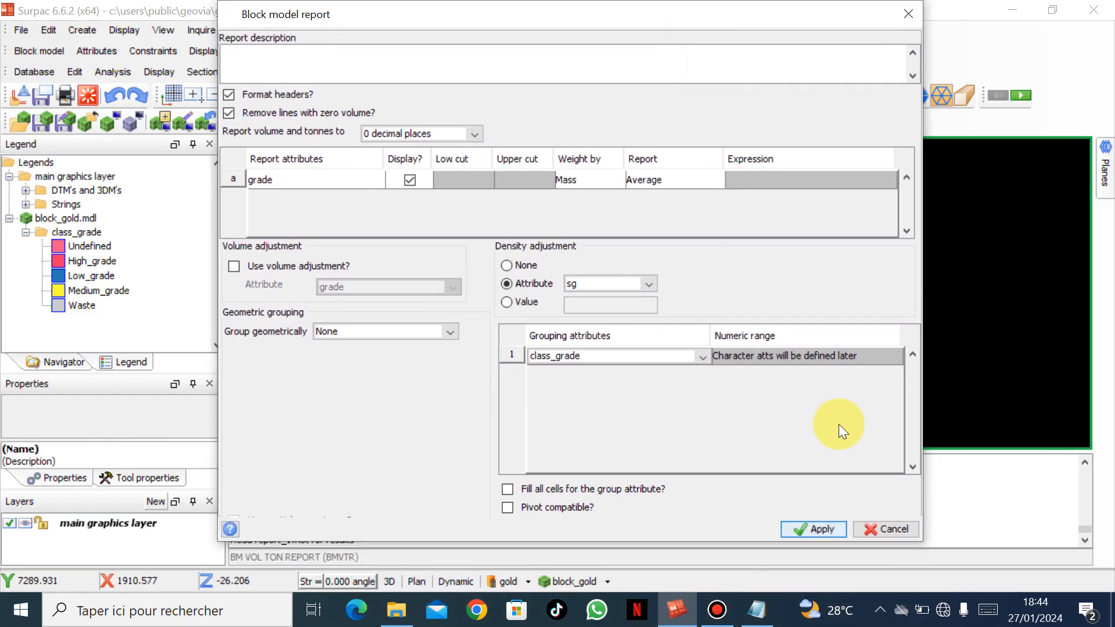
{"action": "left_click", "coordinate": [801, 530]}
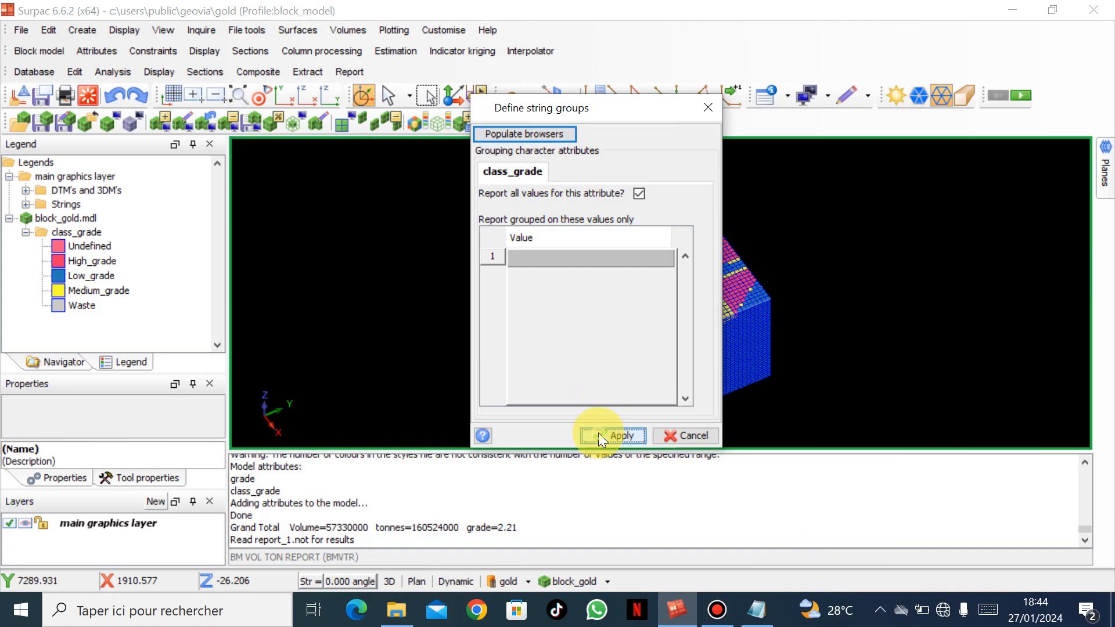
{"action": "left_click", "coordinate": [598, 436]}
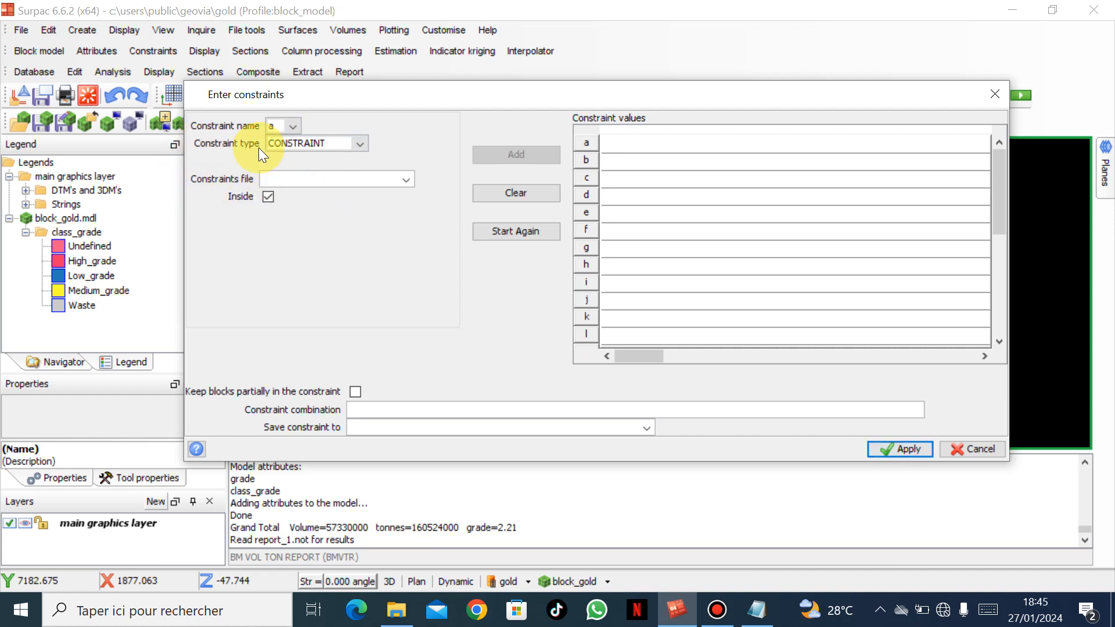
Add the constraint file 1.con as an inside constraint and generate the constrained report
{"action": "left_click", "coordinate": [403, 177]}
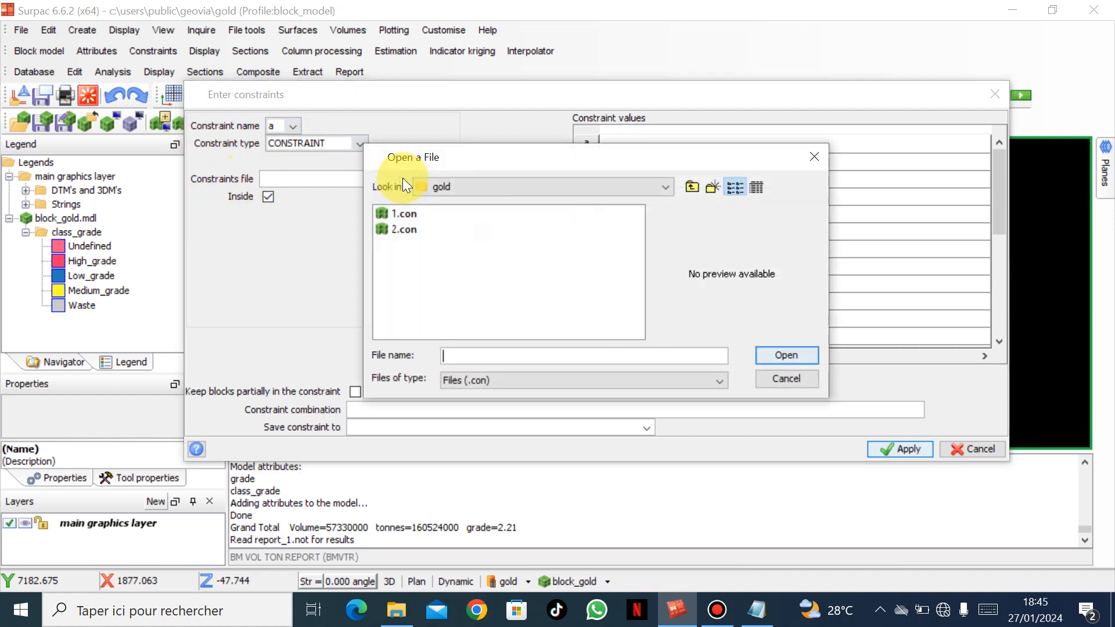
{"action": "left_click", "coordinate": [394, 215]}
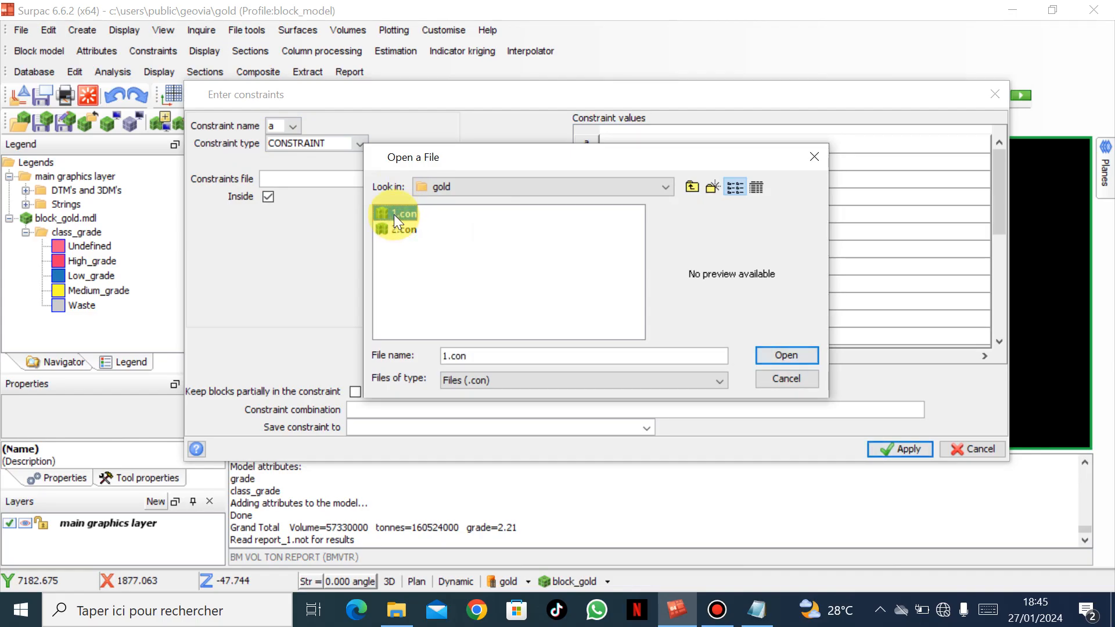
{"action": "left_click", "coordinate": [771, 353]}
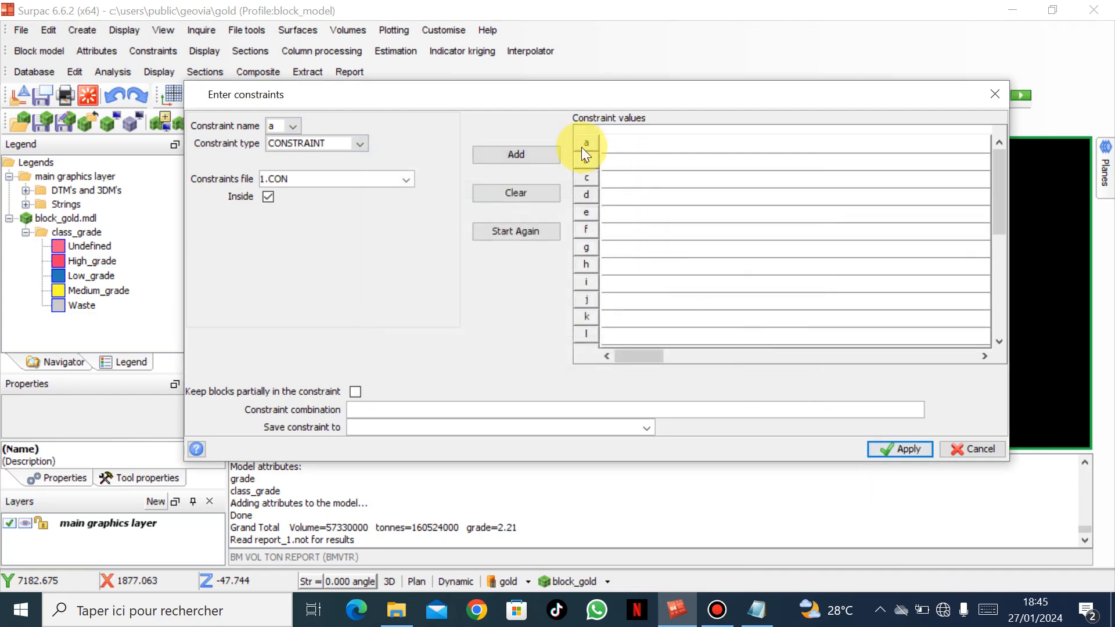
{"action": "left_click", "coordinate": [539, 158]}
{"action": "left_click", "coordinate": [879, 449]}
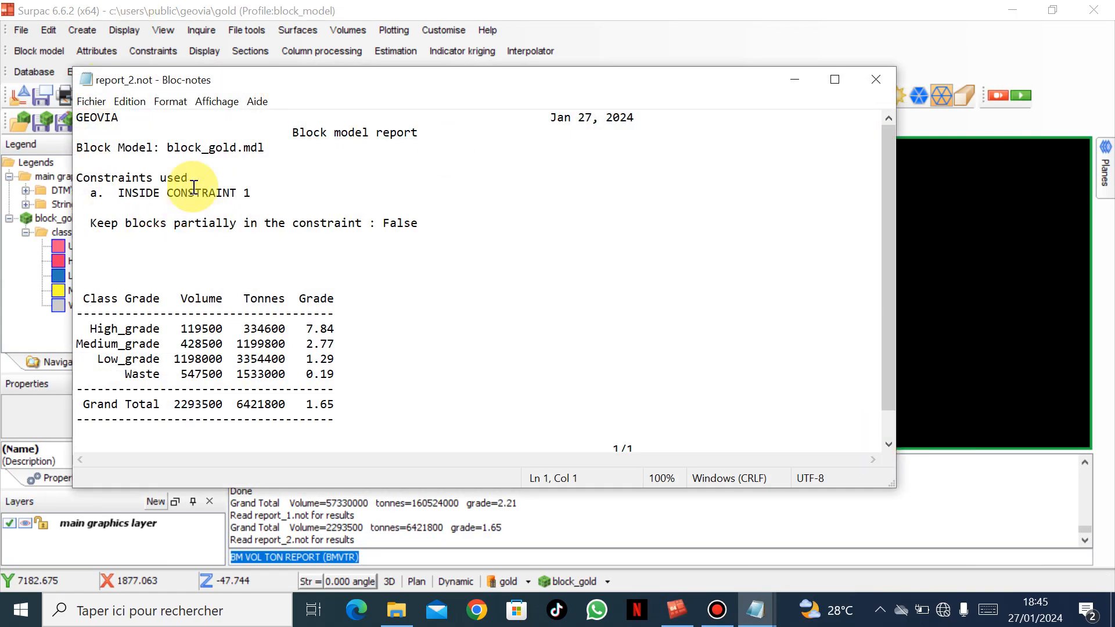